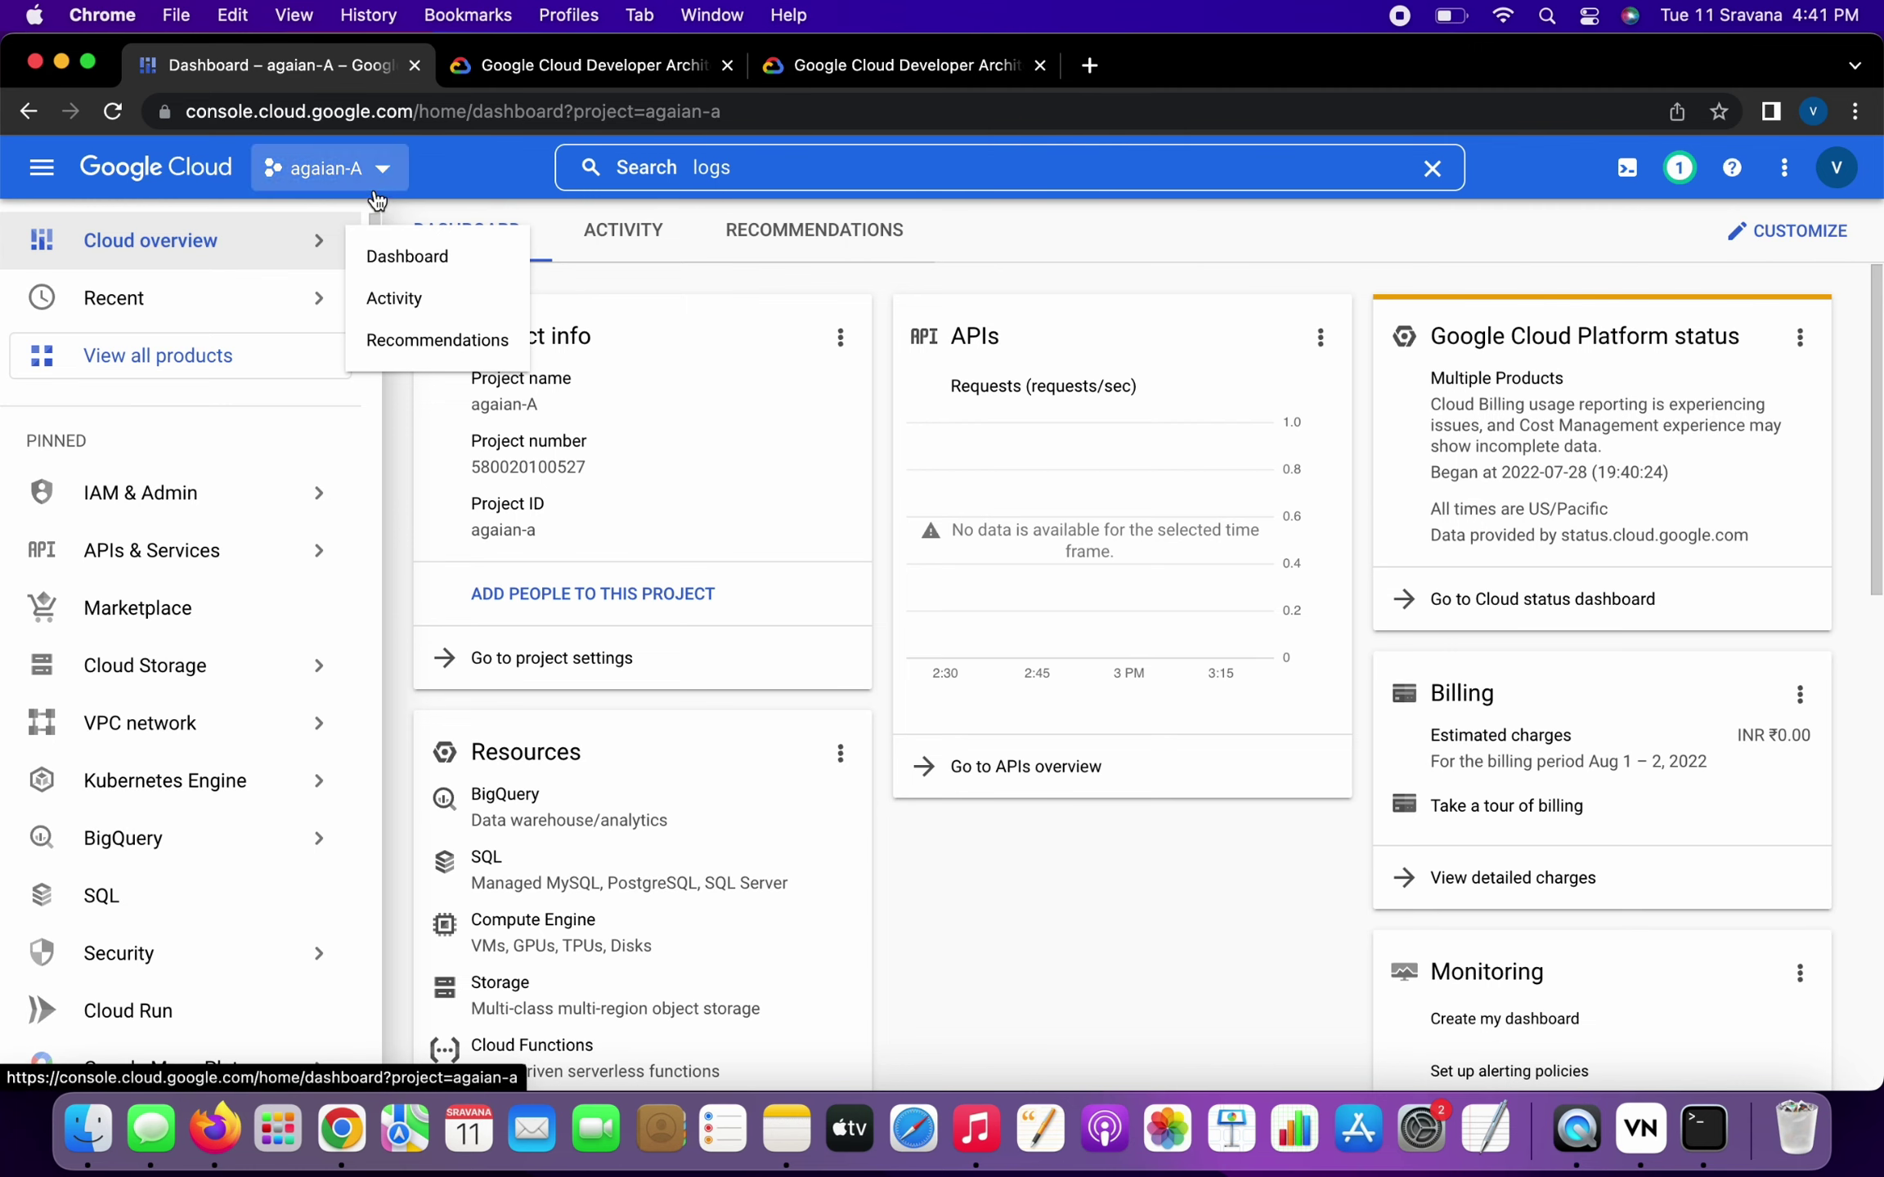
# Step: Keep agaian-A as the selected project, search the console for "compute" and open Compute Engine
pyautogui.click(337, 181)
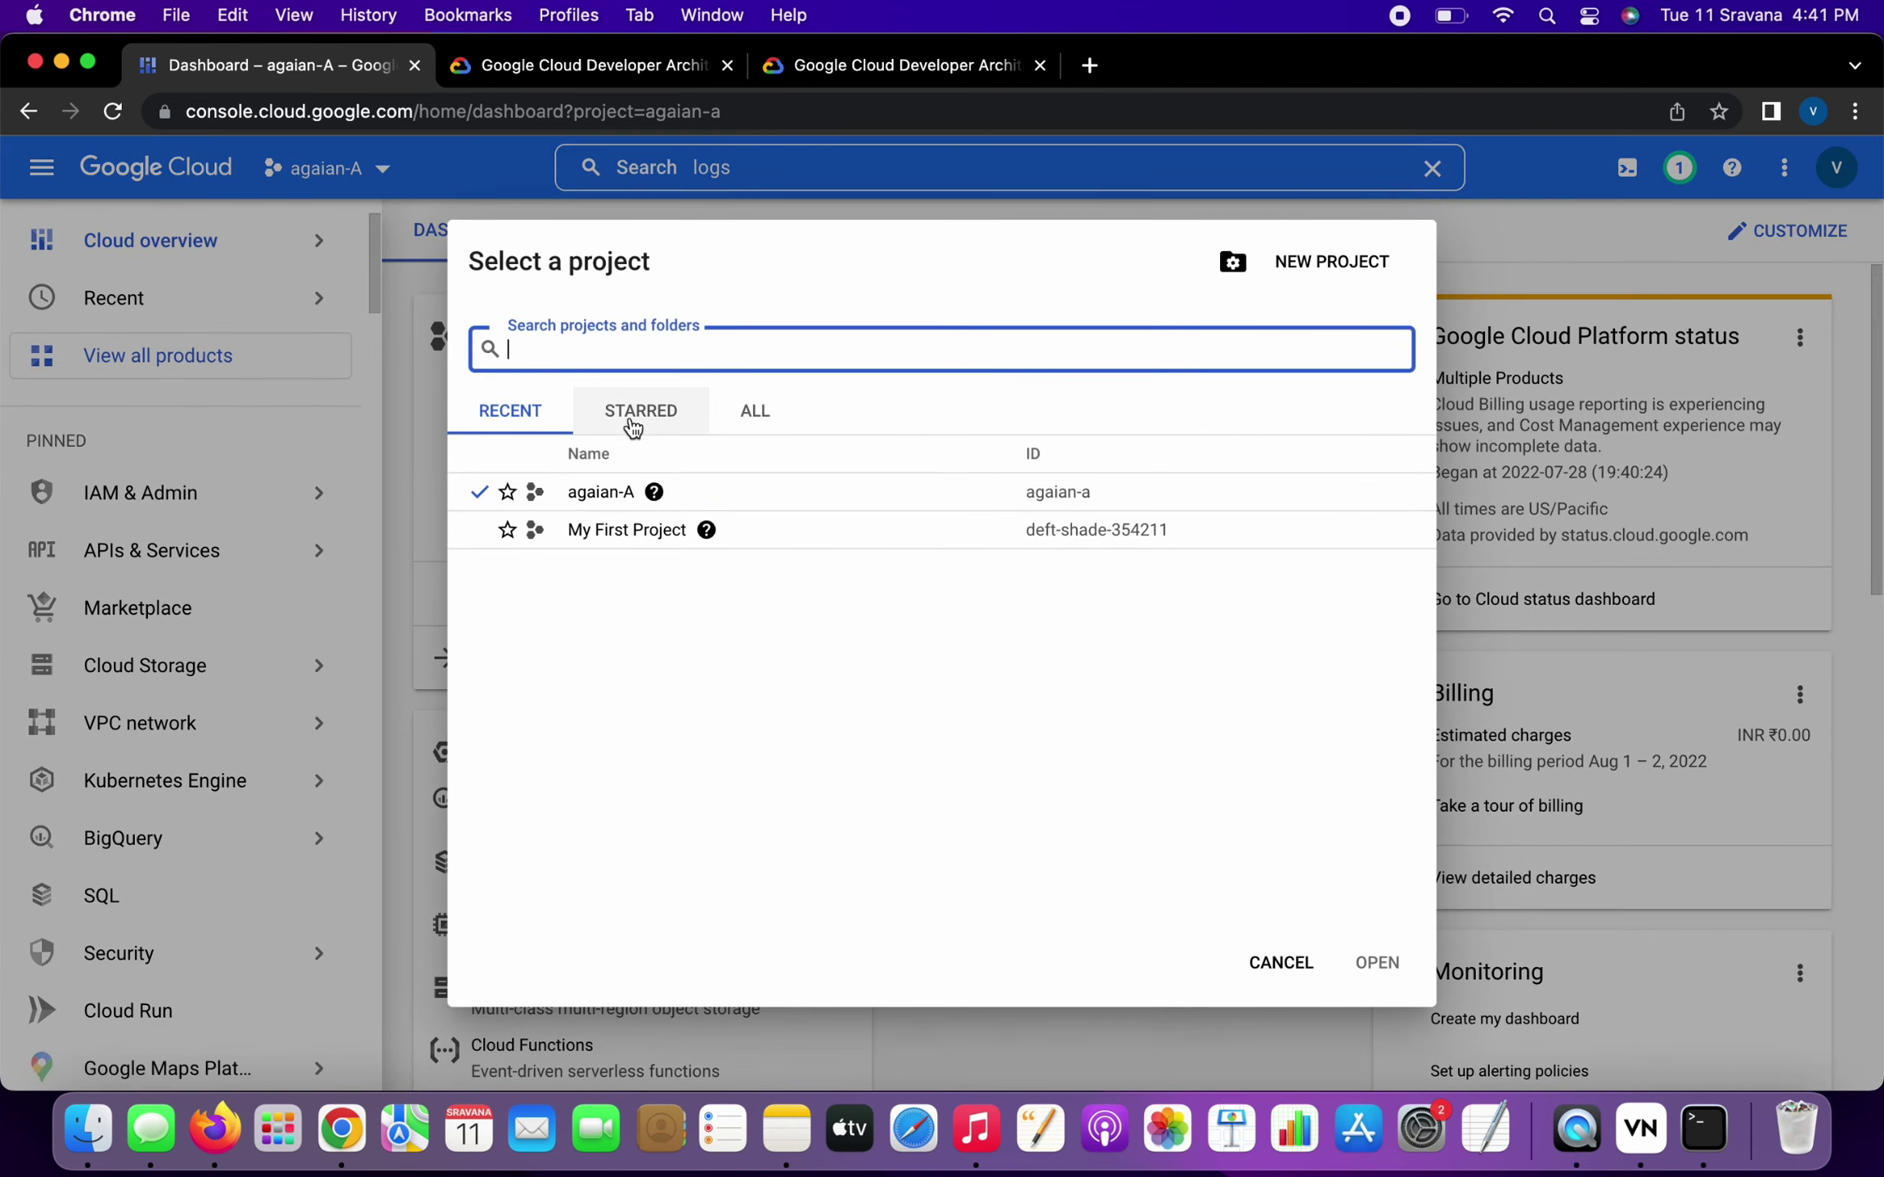
pyautogui.click(585, 492)
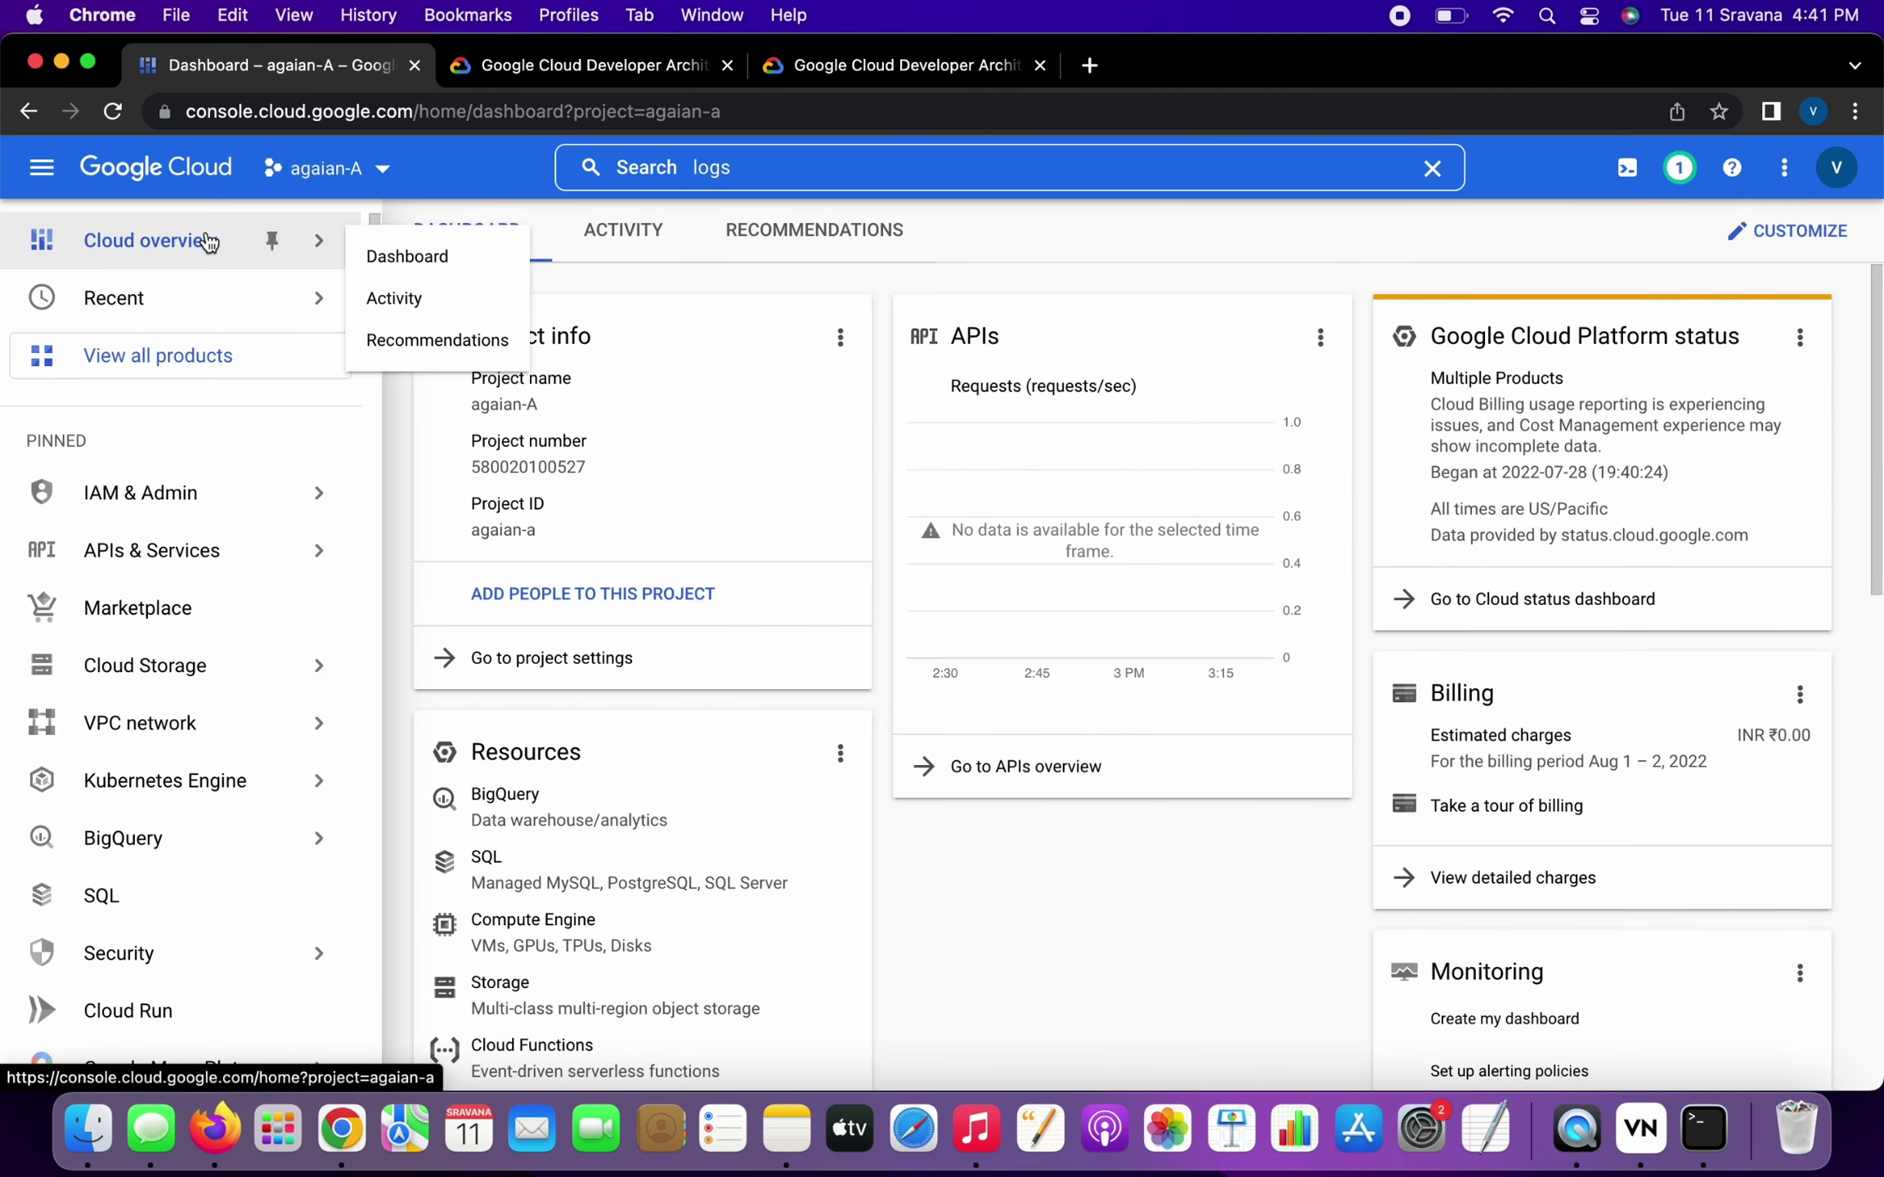
pyautogui.press('/')
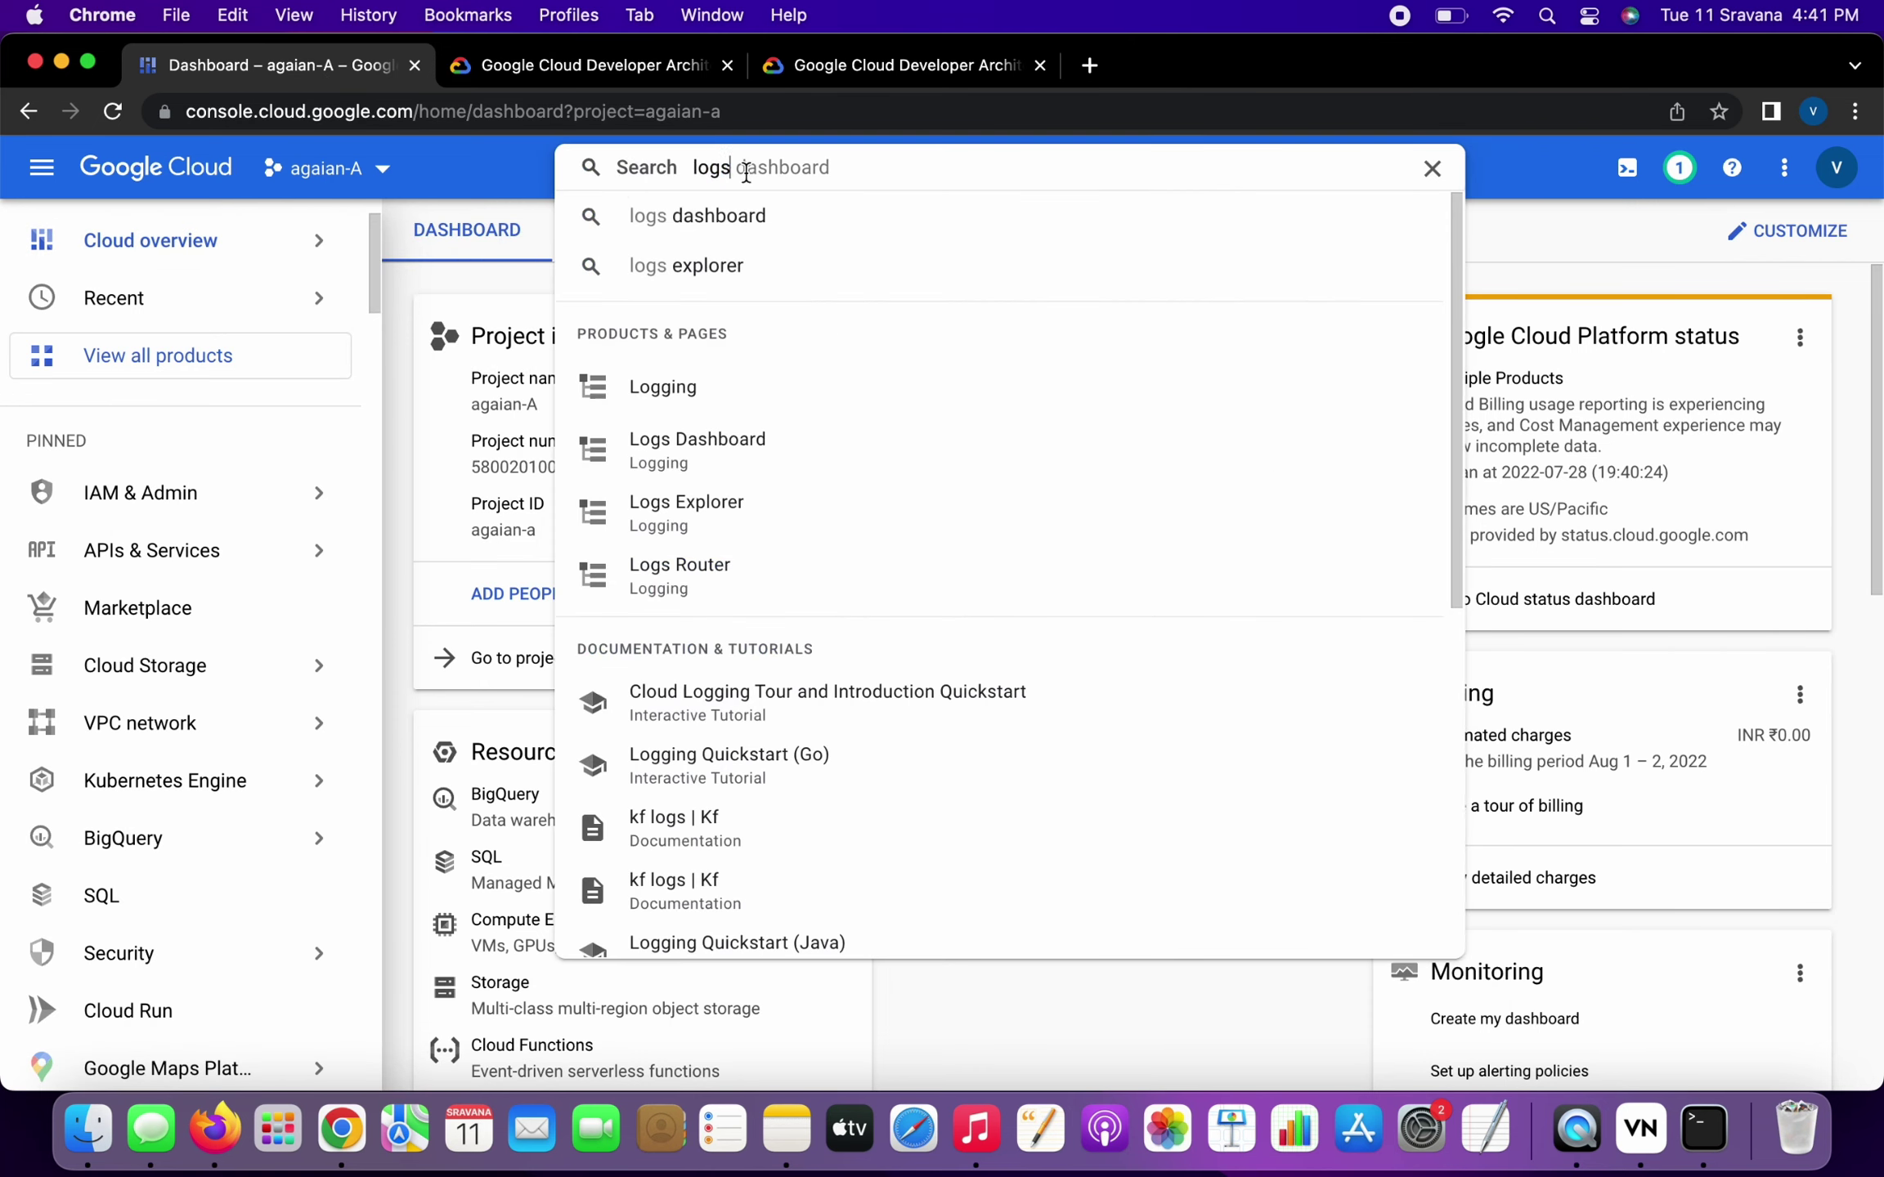
pyautogui.press('BackSpace')
pyautogui.press('BackSpace')
pyautogui.press('BackSpace')
pyautogui.press('BackSpace')
pyautogui.write('comopu')
pyautogui.press('BackSpace')
pyautogui.press('BackSpace')
pyautogui.press('BackSpace')
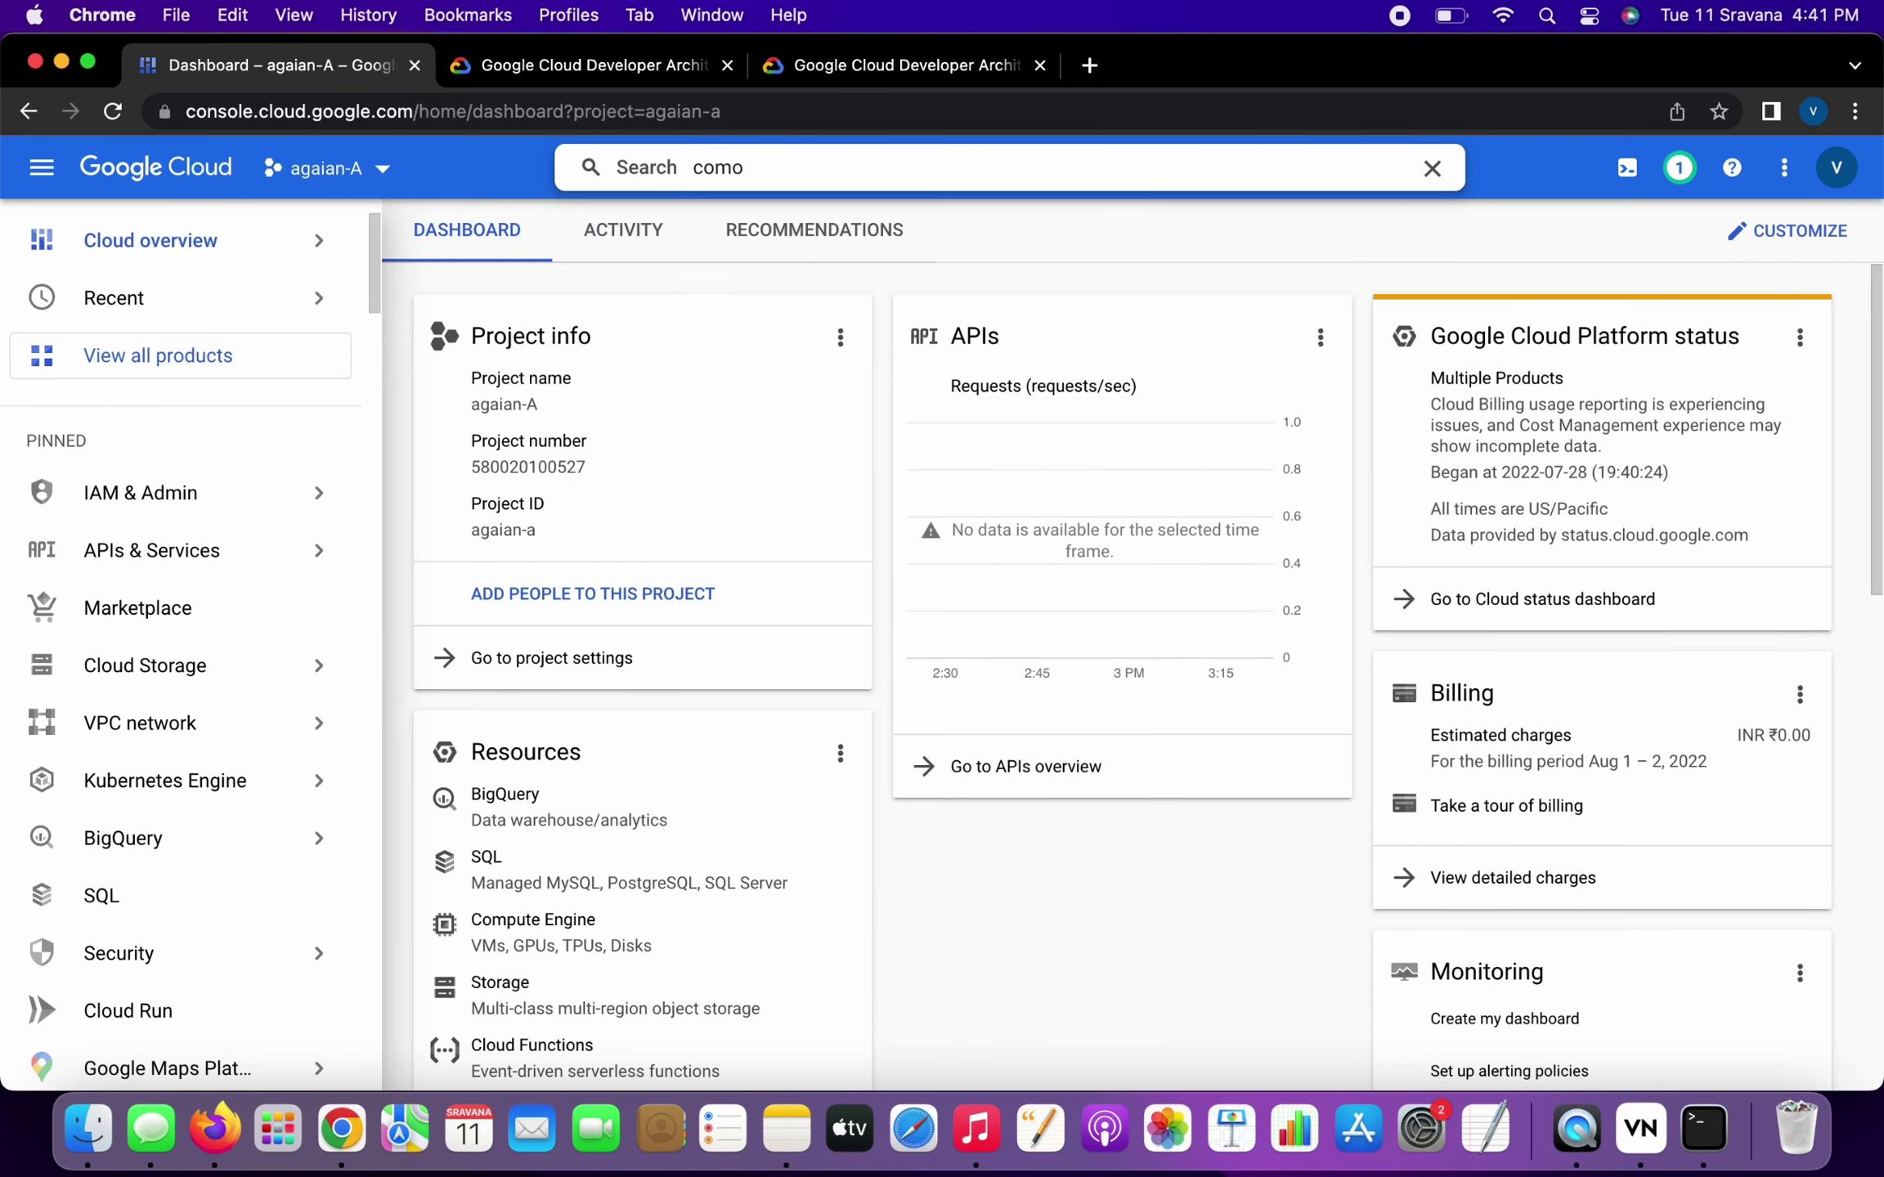
pyautogui.write('pute')
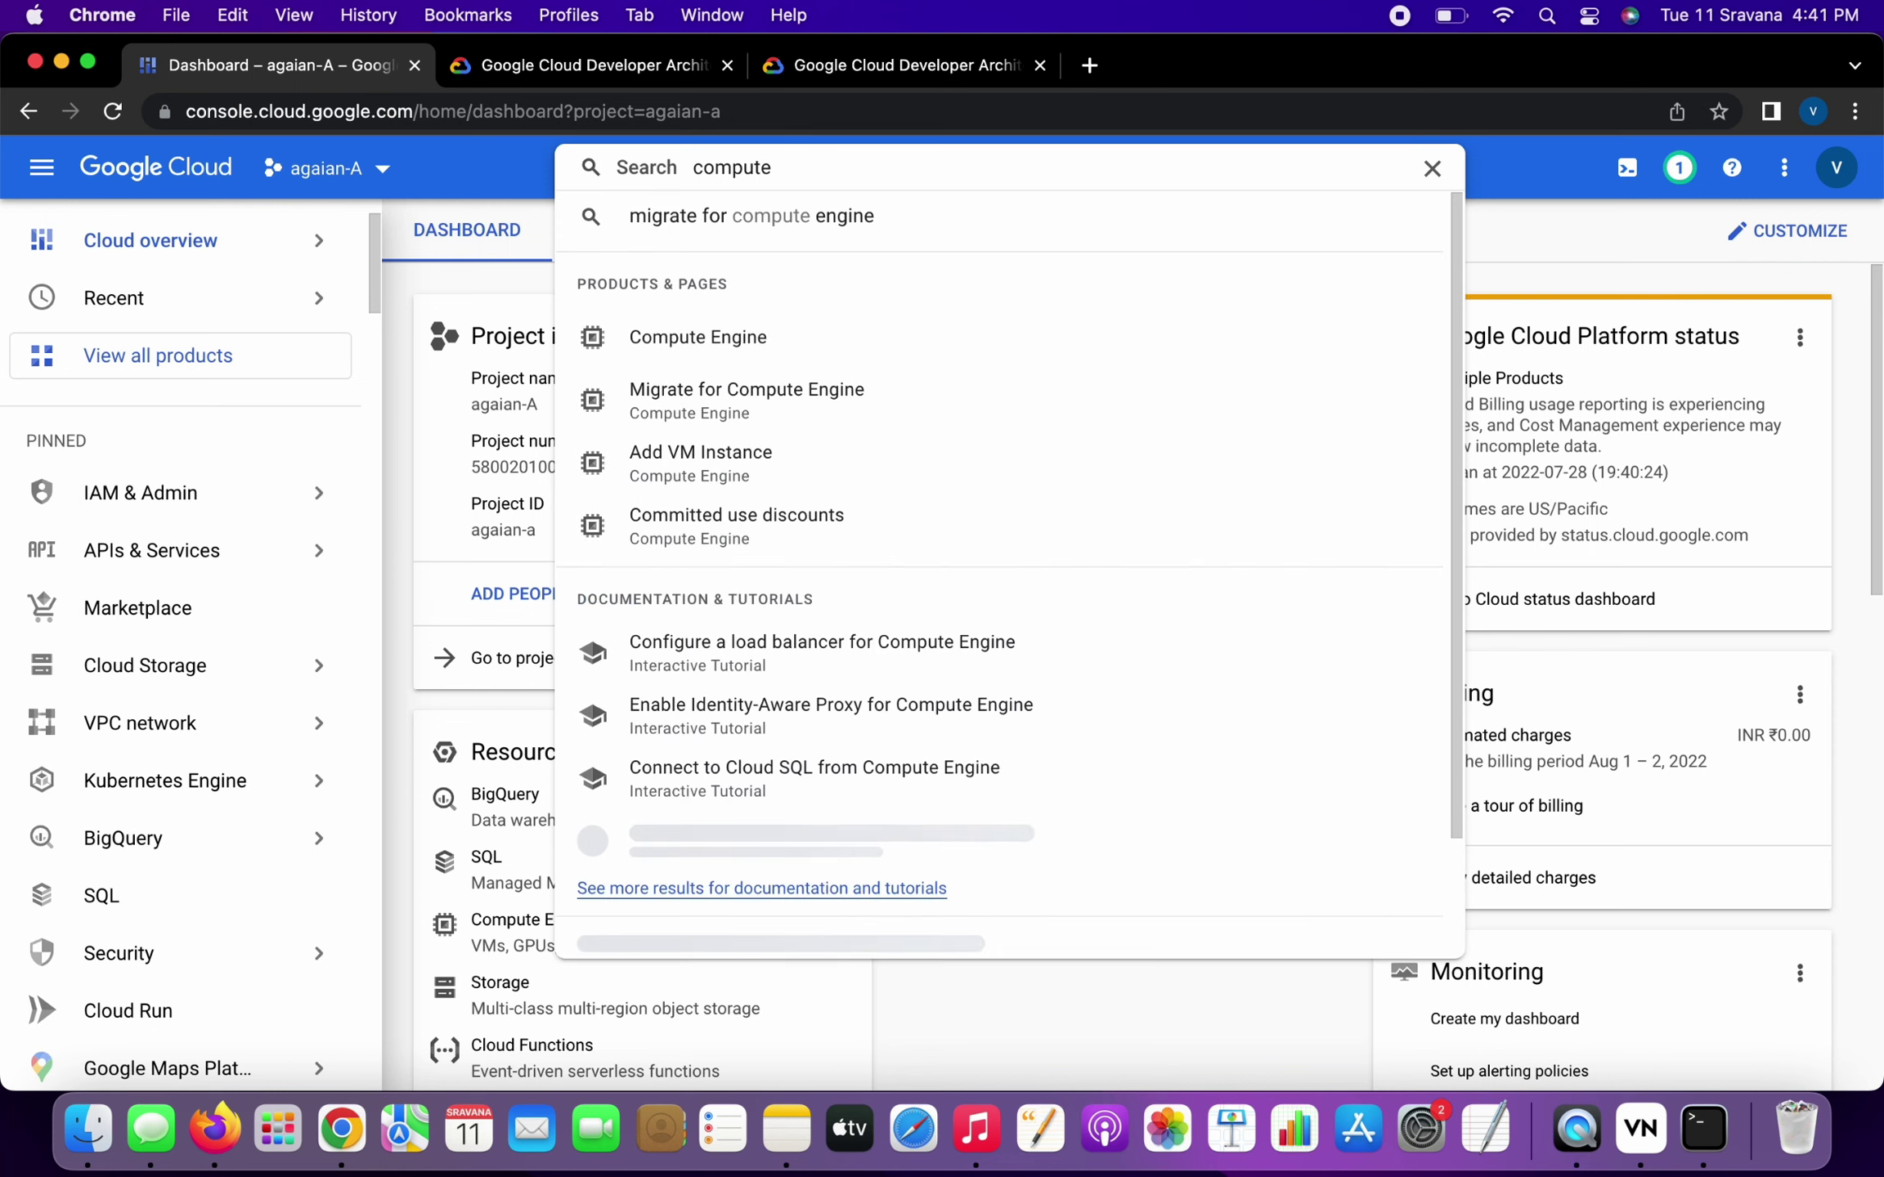
pyautogui.click(661, 331)
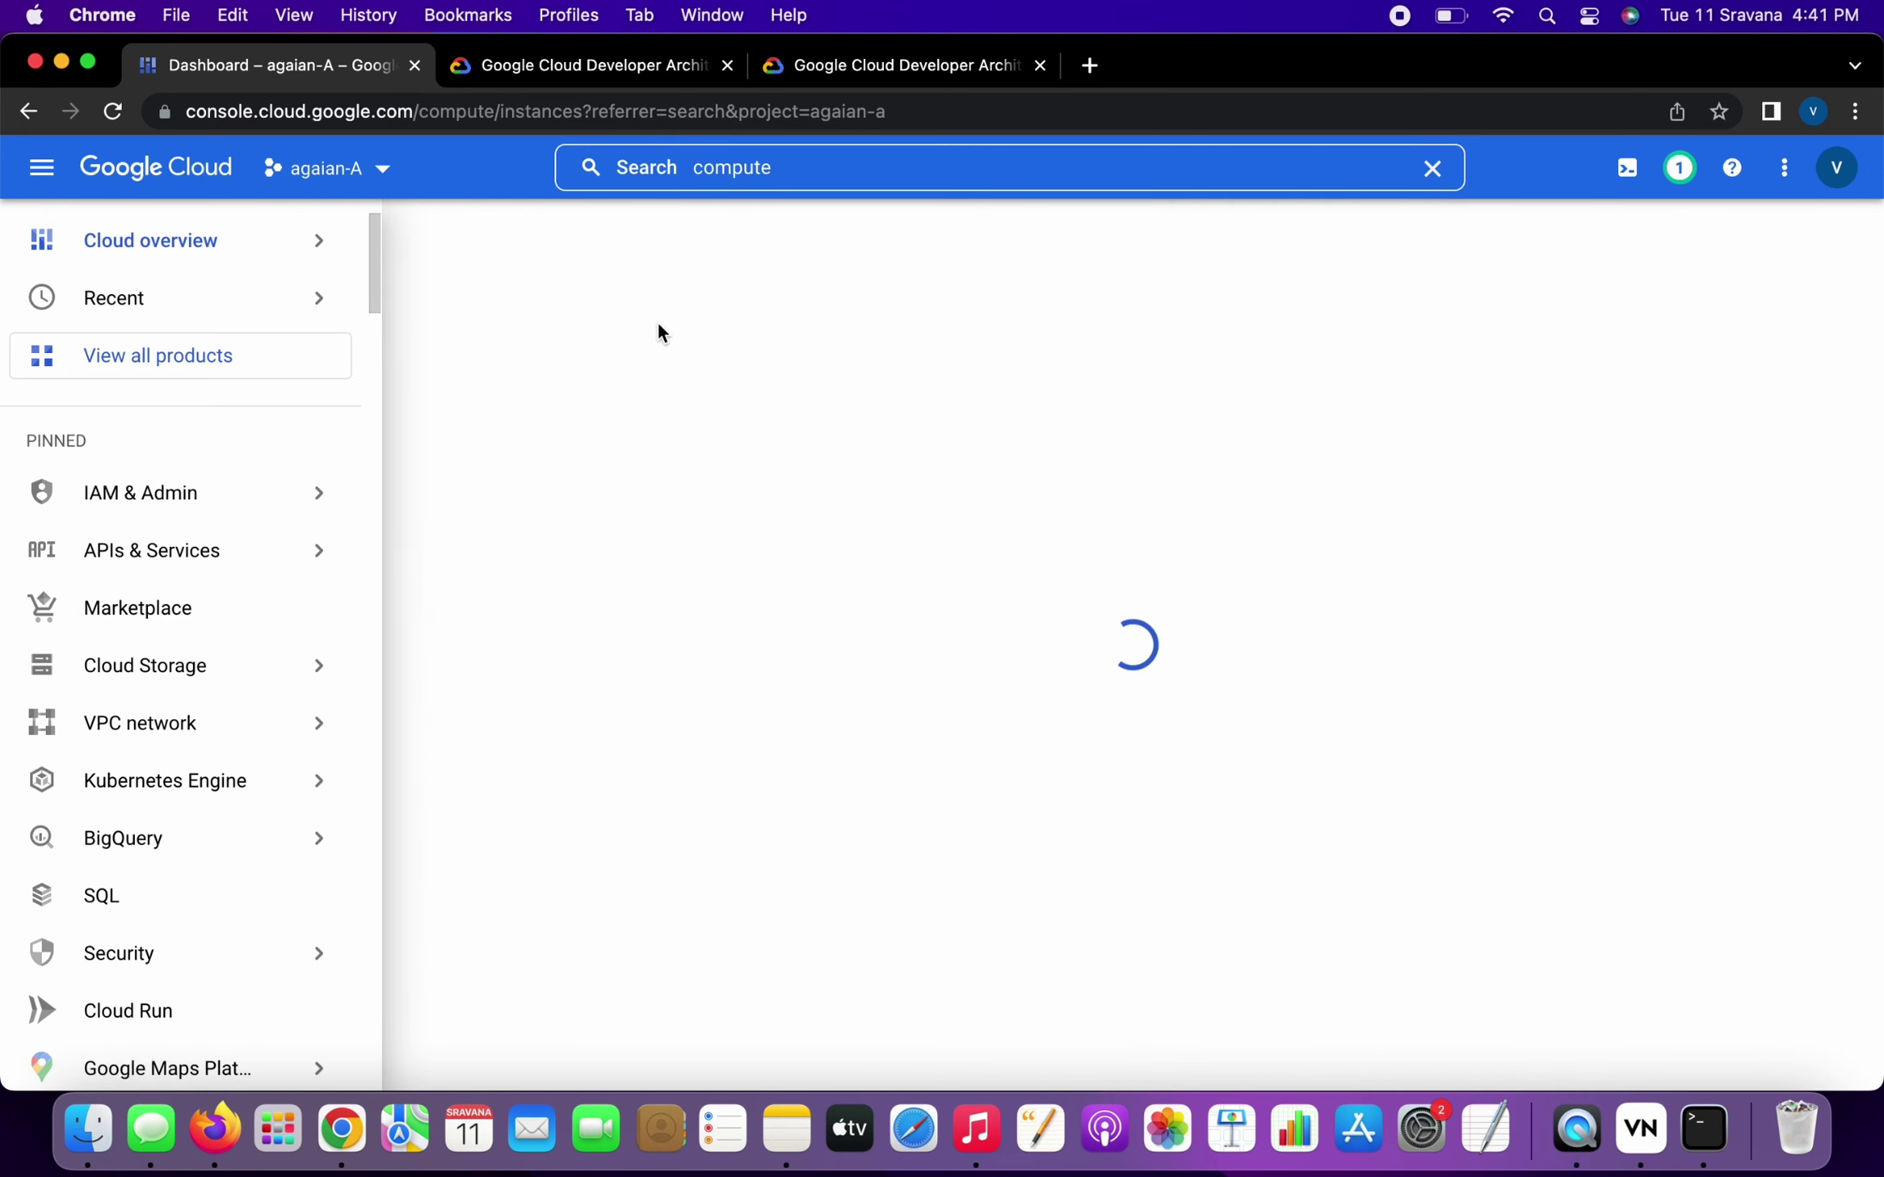
# Step: Start creating a new VM instance and name it "standard"
pyautogui.click(712, 241)
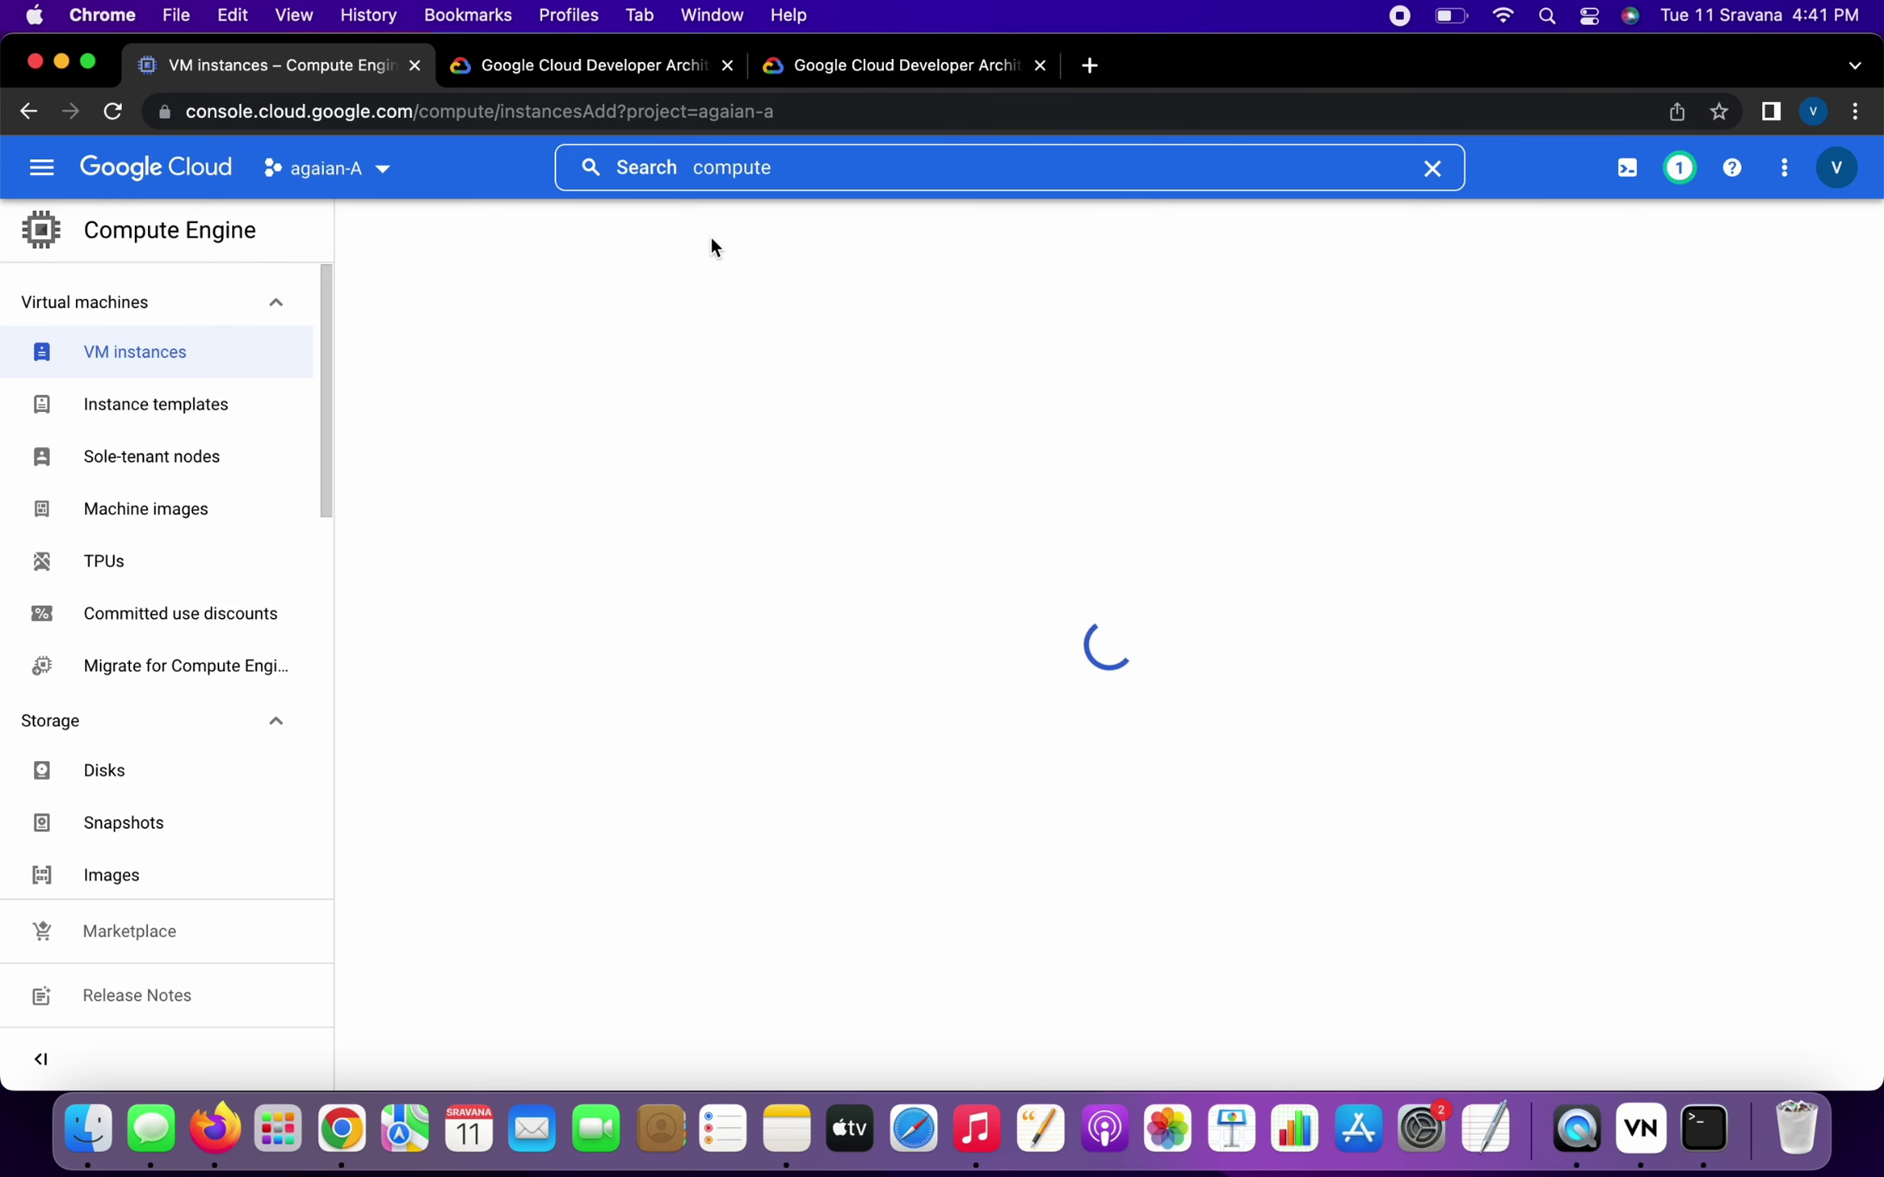
pyautogui.tripleClick(665, 328)
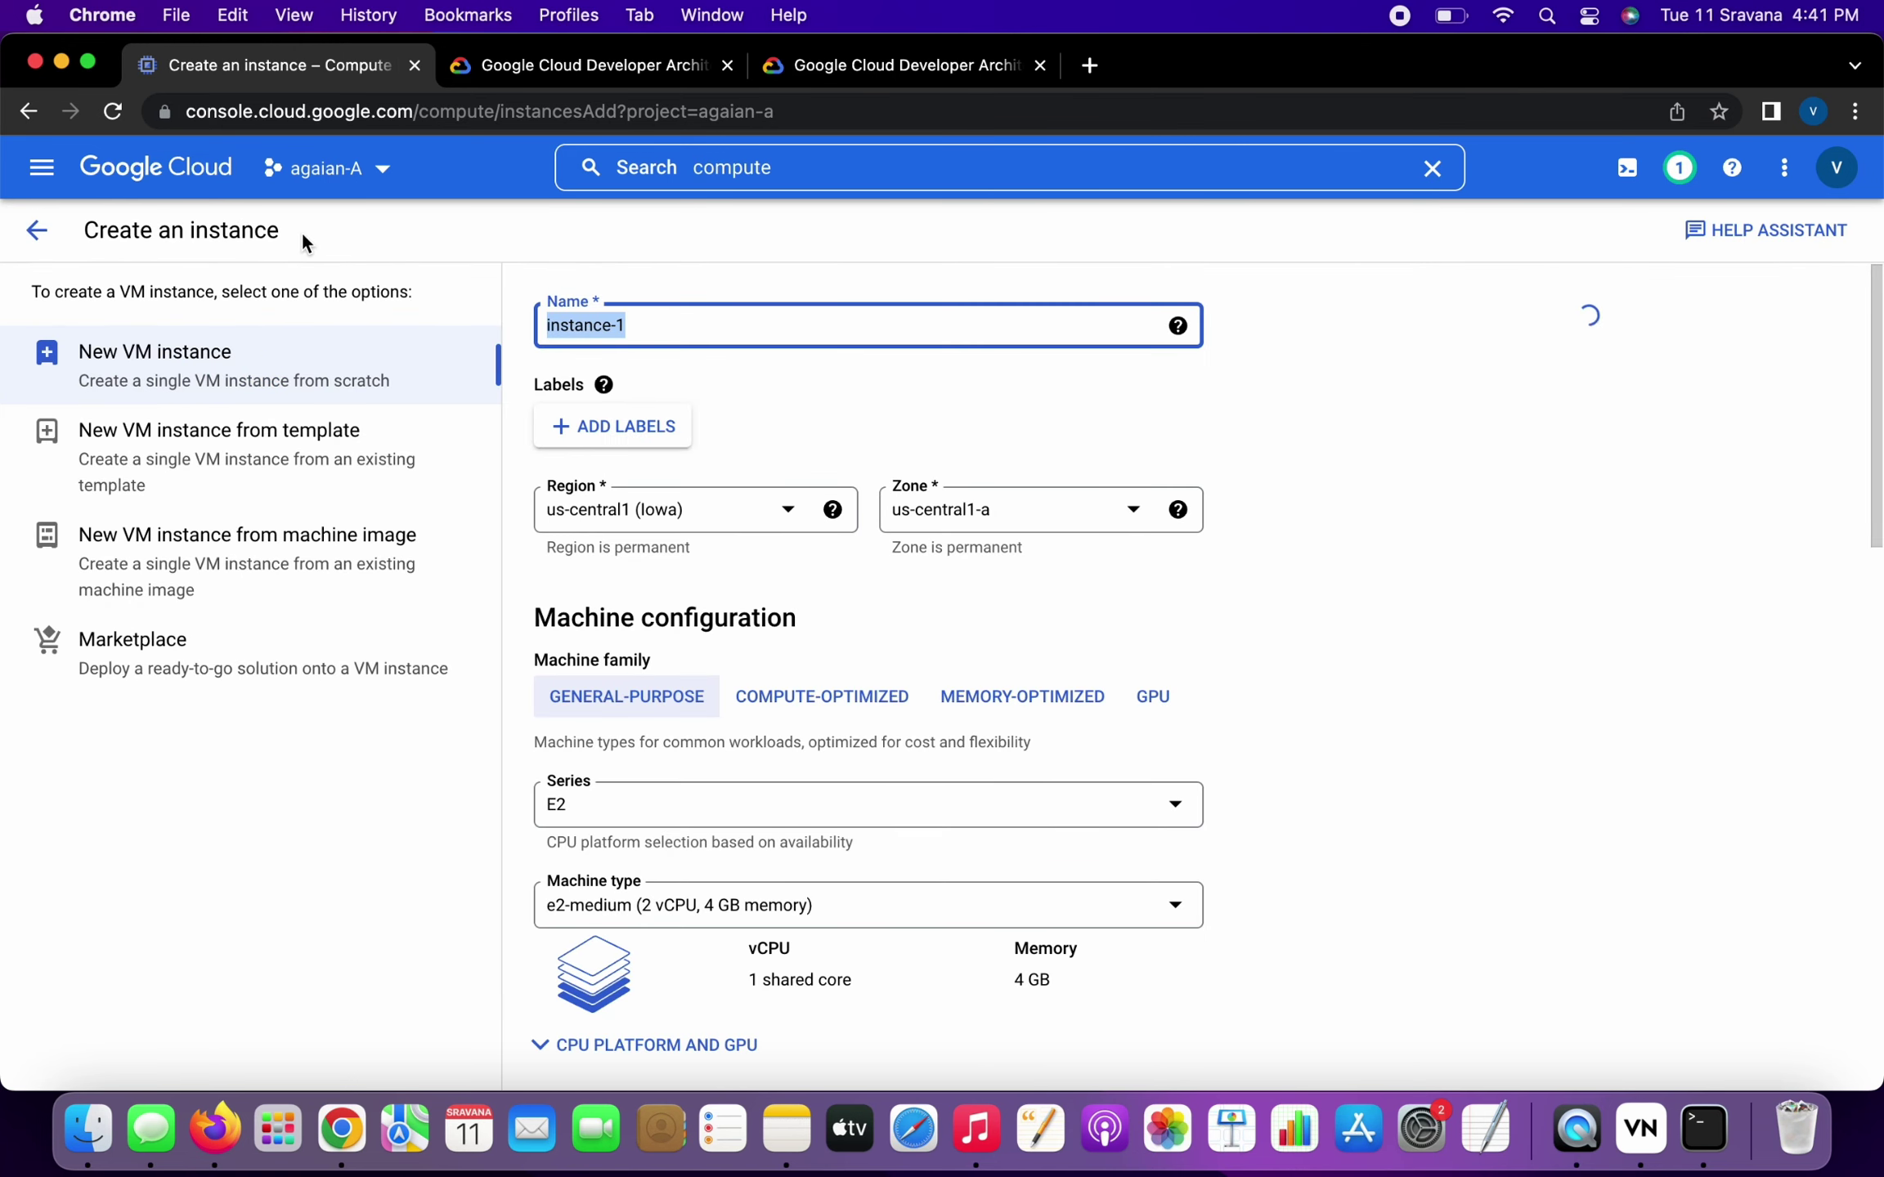
pyautogui.write('standard')
pyautogui.click(1306, 843)
# Step: Expand the Management section within the instance's Advanced options and go to its Availability policies
pyautogui.scroll(-10, 775, 662)
pyautogui.scroll(-10, 774, 663)
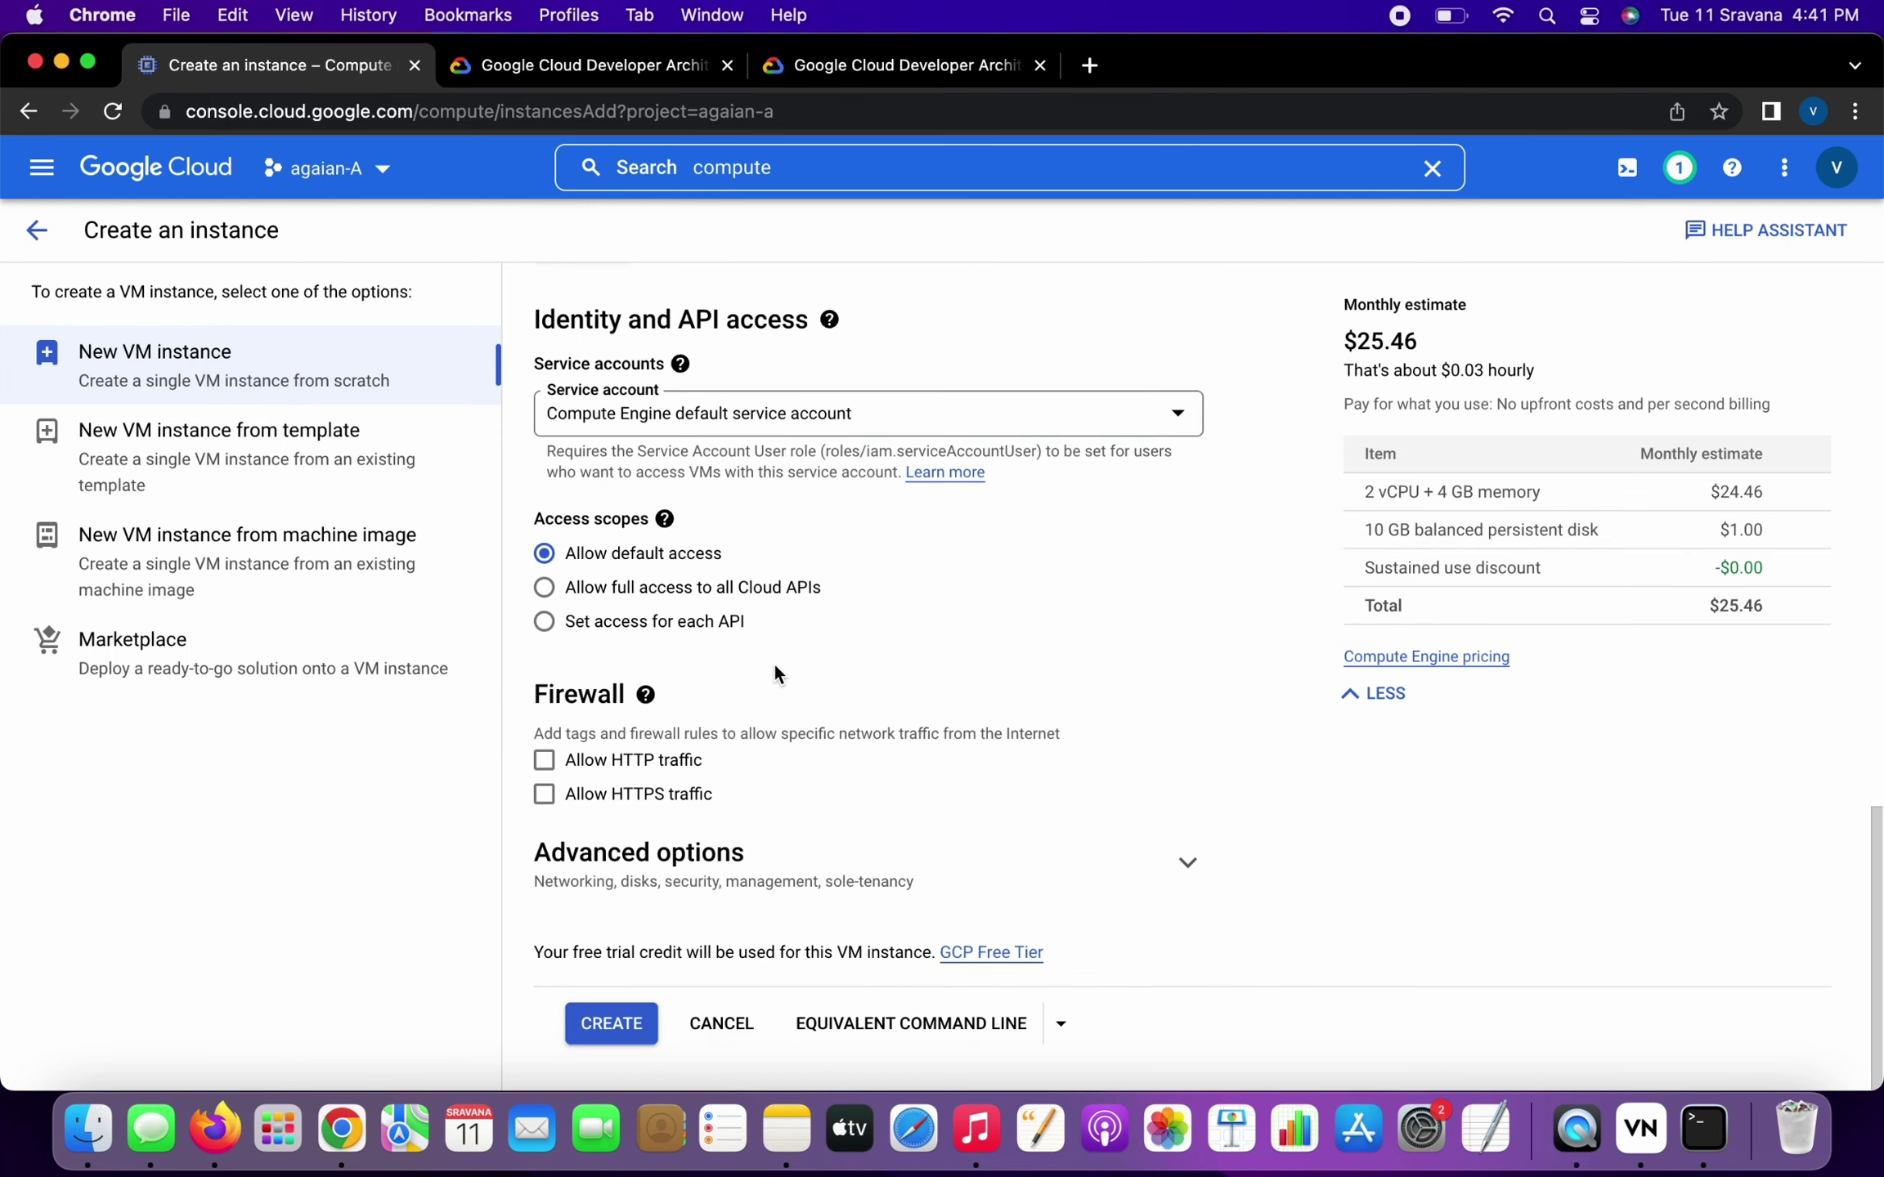
pyautogui.scroll(7, 796, 669)
pyautogui.scroll(5, 788, 564)
pyautogui.scroll(-9, 788, 565)
pyautogui.scroll(-3, 789, 570)
pyautogui.click(1187, 864)
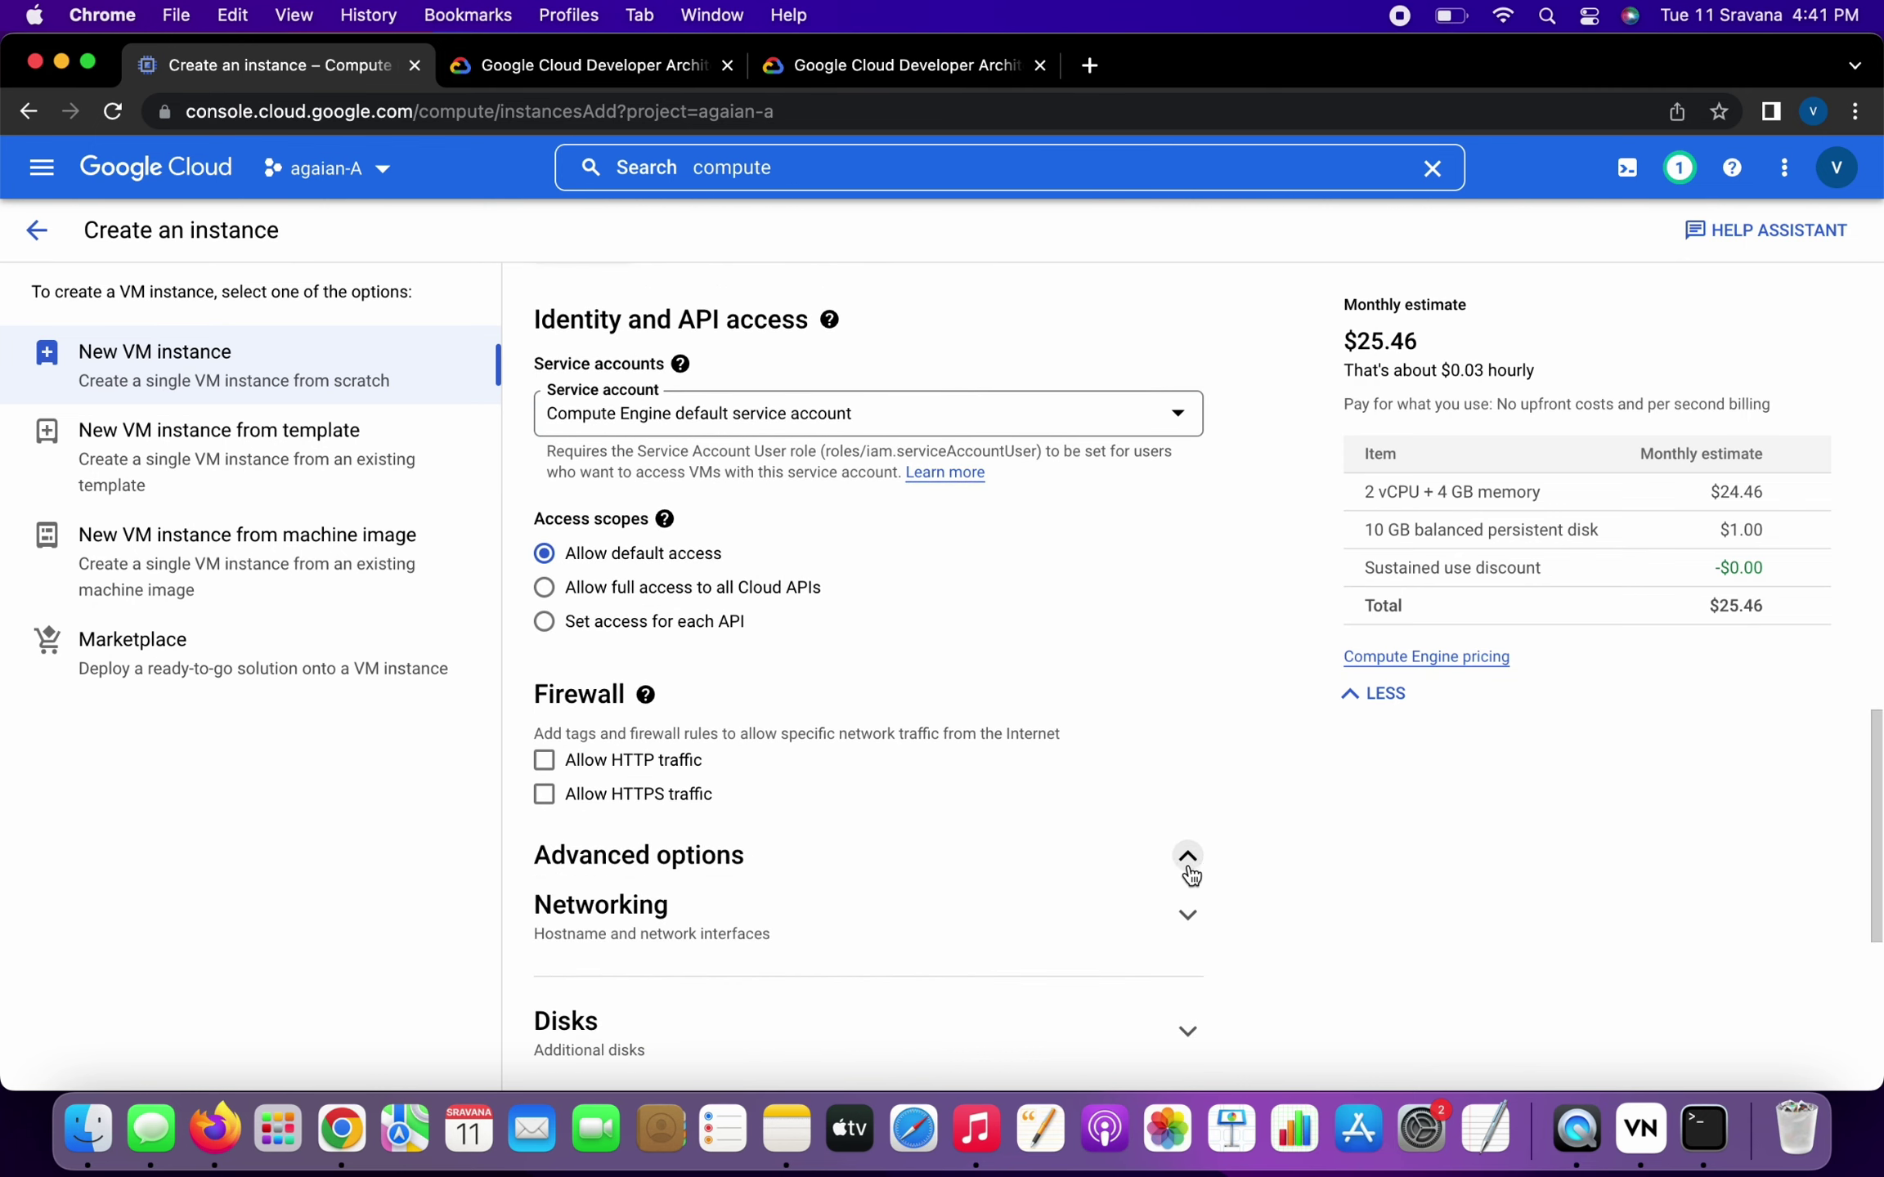
pyautogui.scroll(-6, 990, 778)
pyautogui.click(1187, 781)
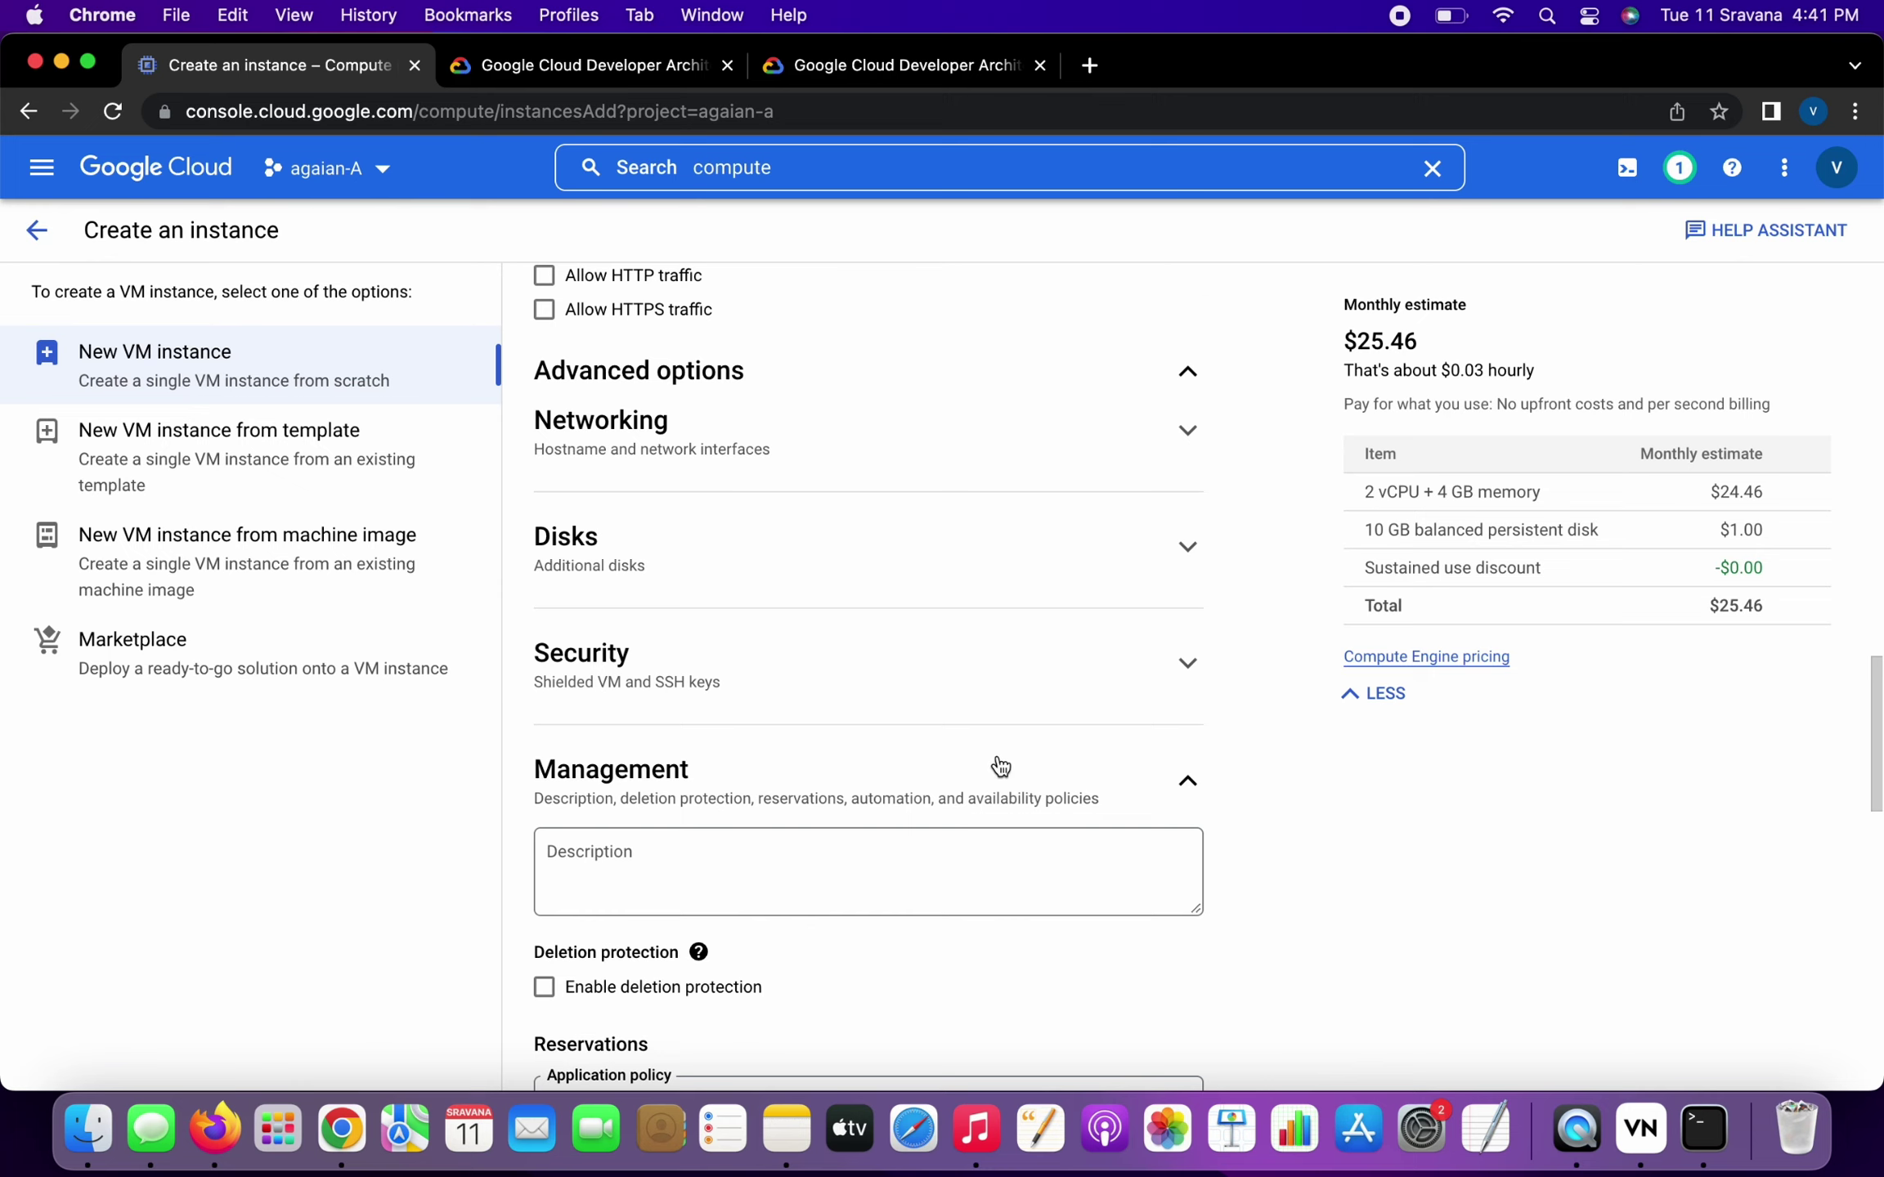
pyautogui.scroll(-6, 999, 764)
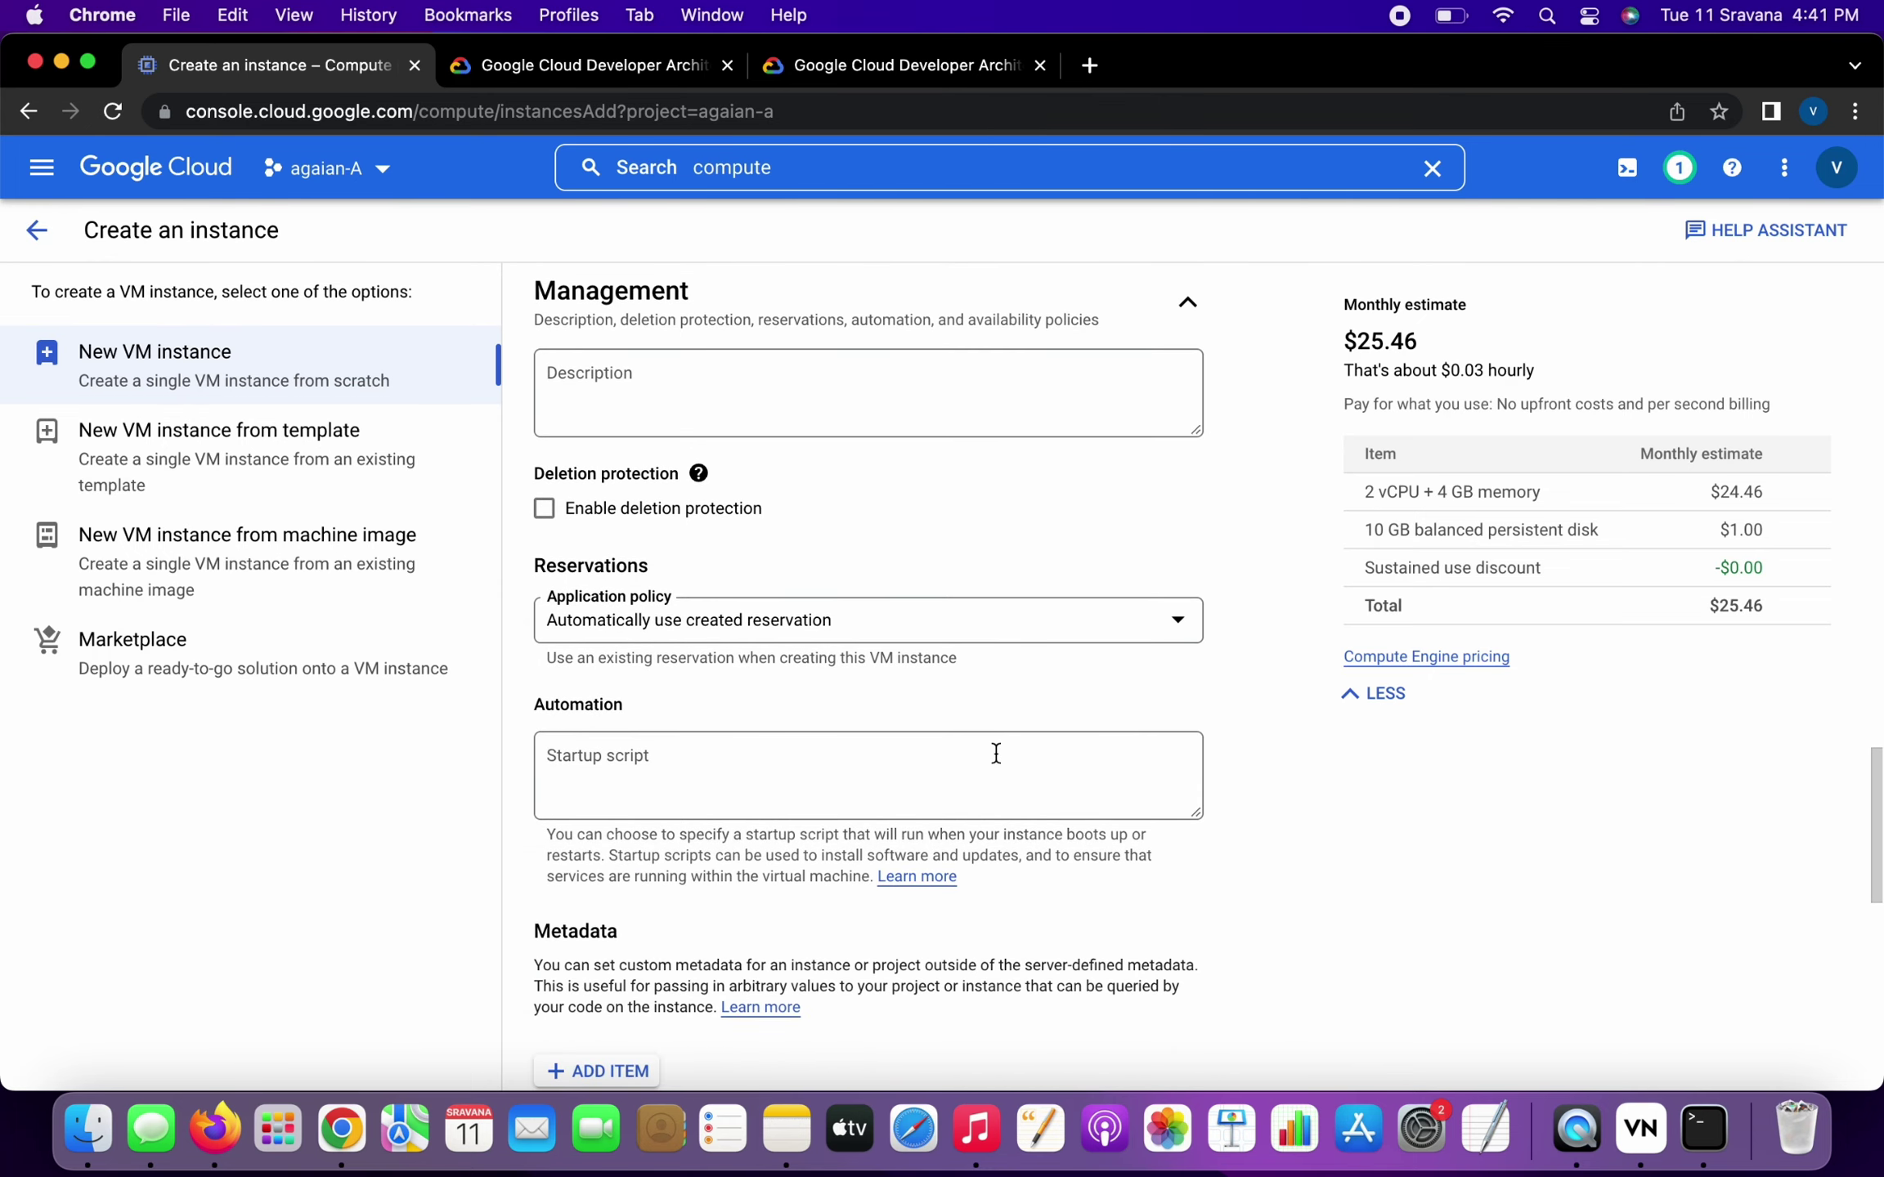
pyautogui.scroll(-8, 996, 753)
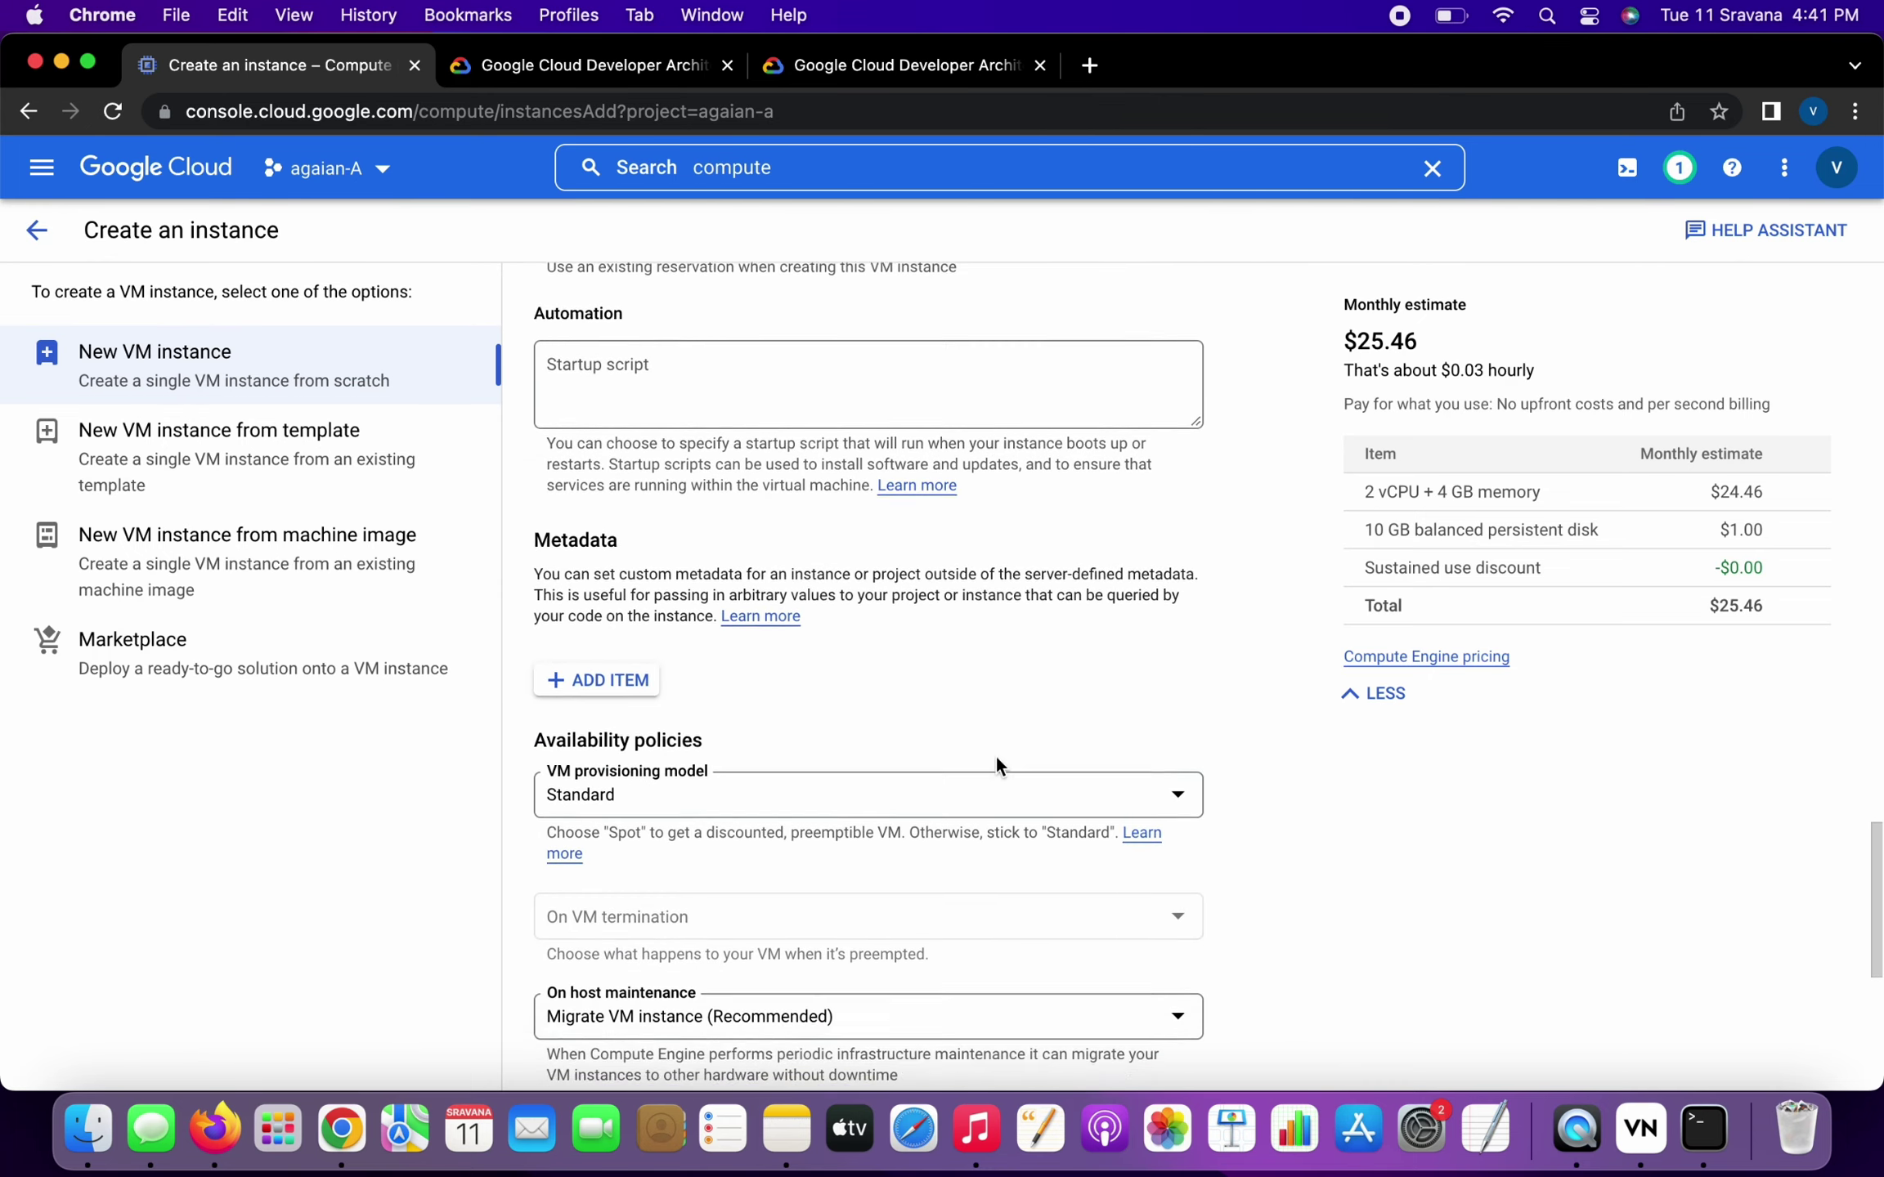
# Step: Review the guidance on Spot versus Standard provisioning and keep the VM provisioning model set to Standard
pyautogui.moveTo(541, 565); pyautogui.dragTo(781, 560)
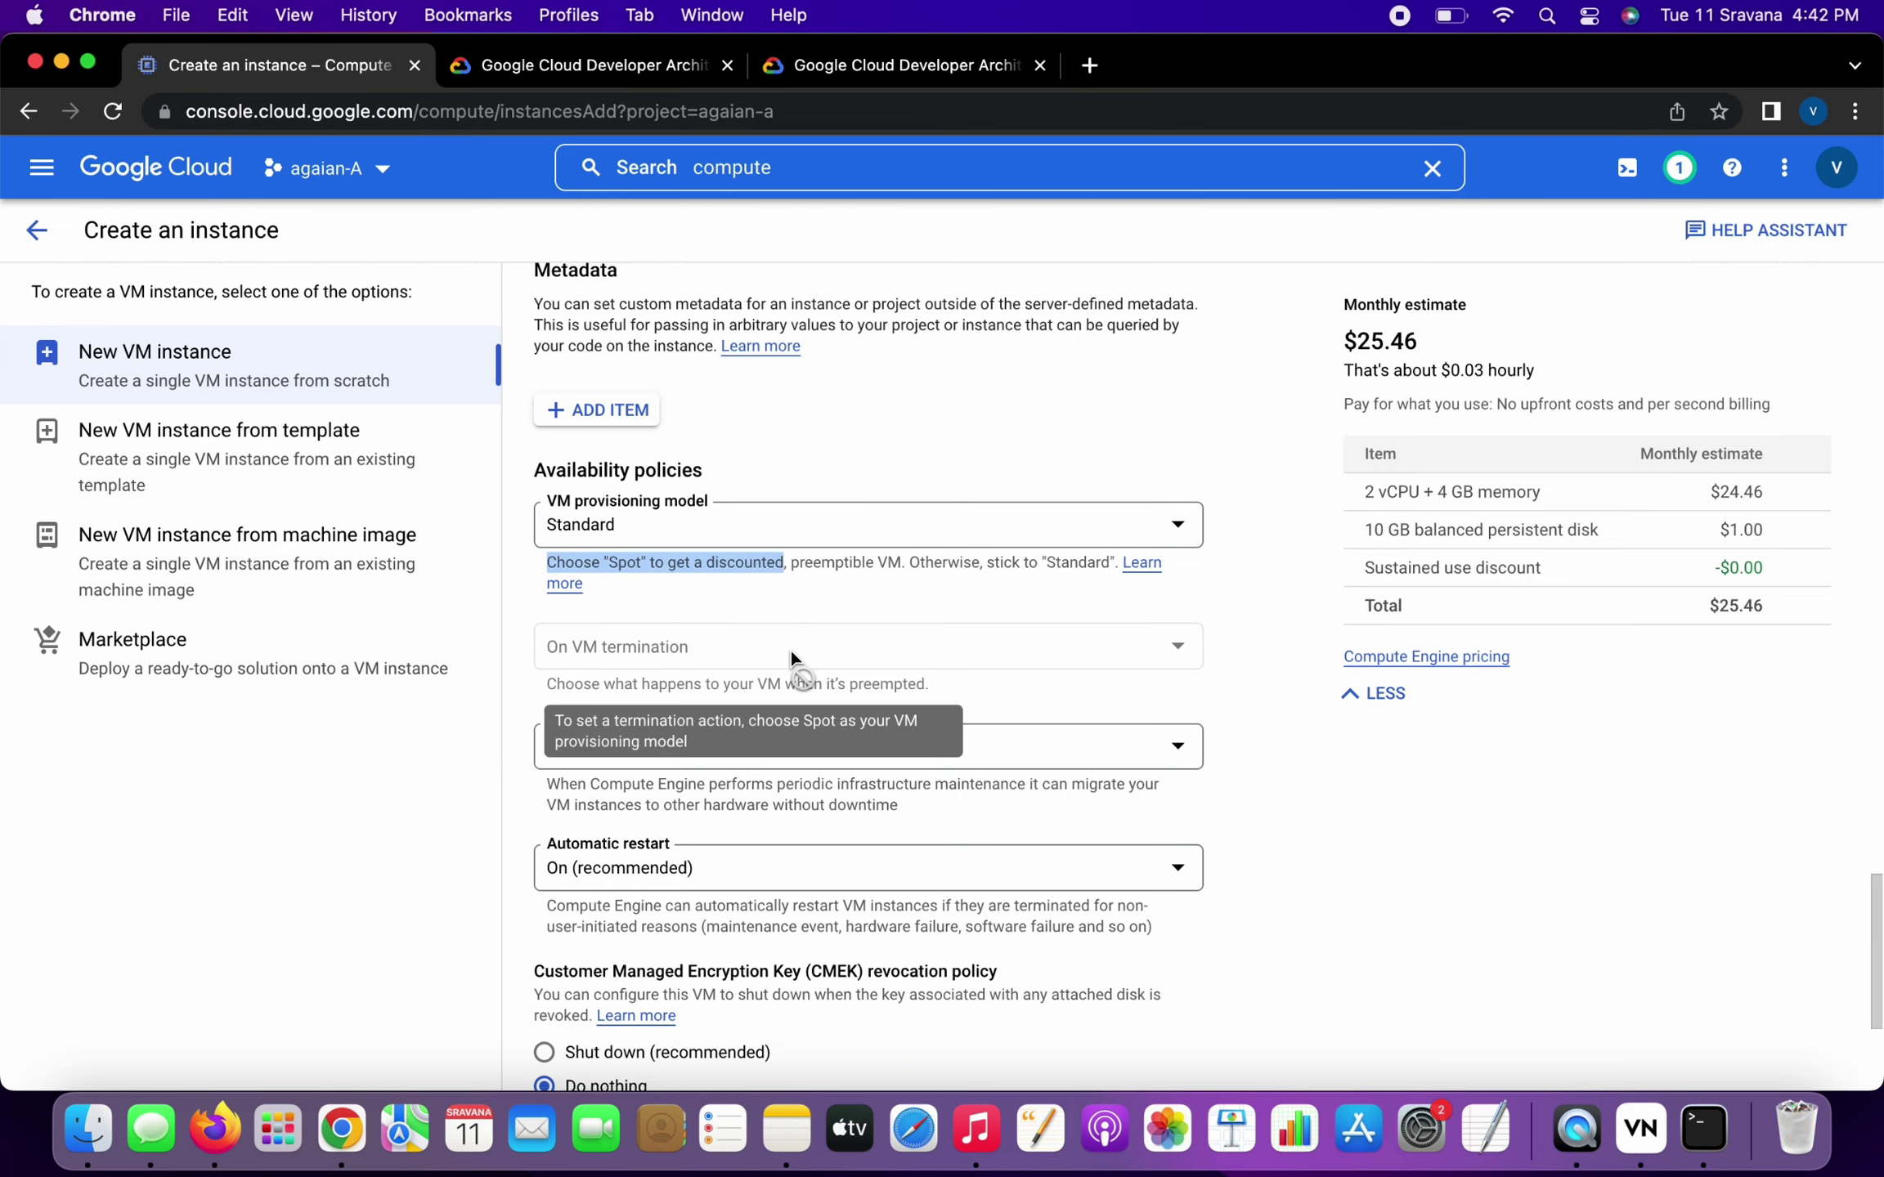
pyautogui.click(820, 570)
pyautogui.moveTo(896, 564); pyautogui.dragTo(775, 564)
pyautogui.click(1037, 611)
pyautogui.moveTo(911, 565); pyautogui.dragTo(1124, 564)
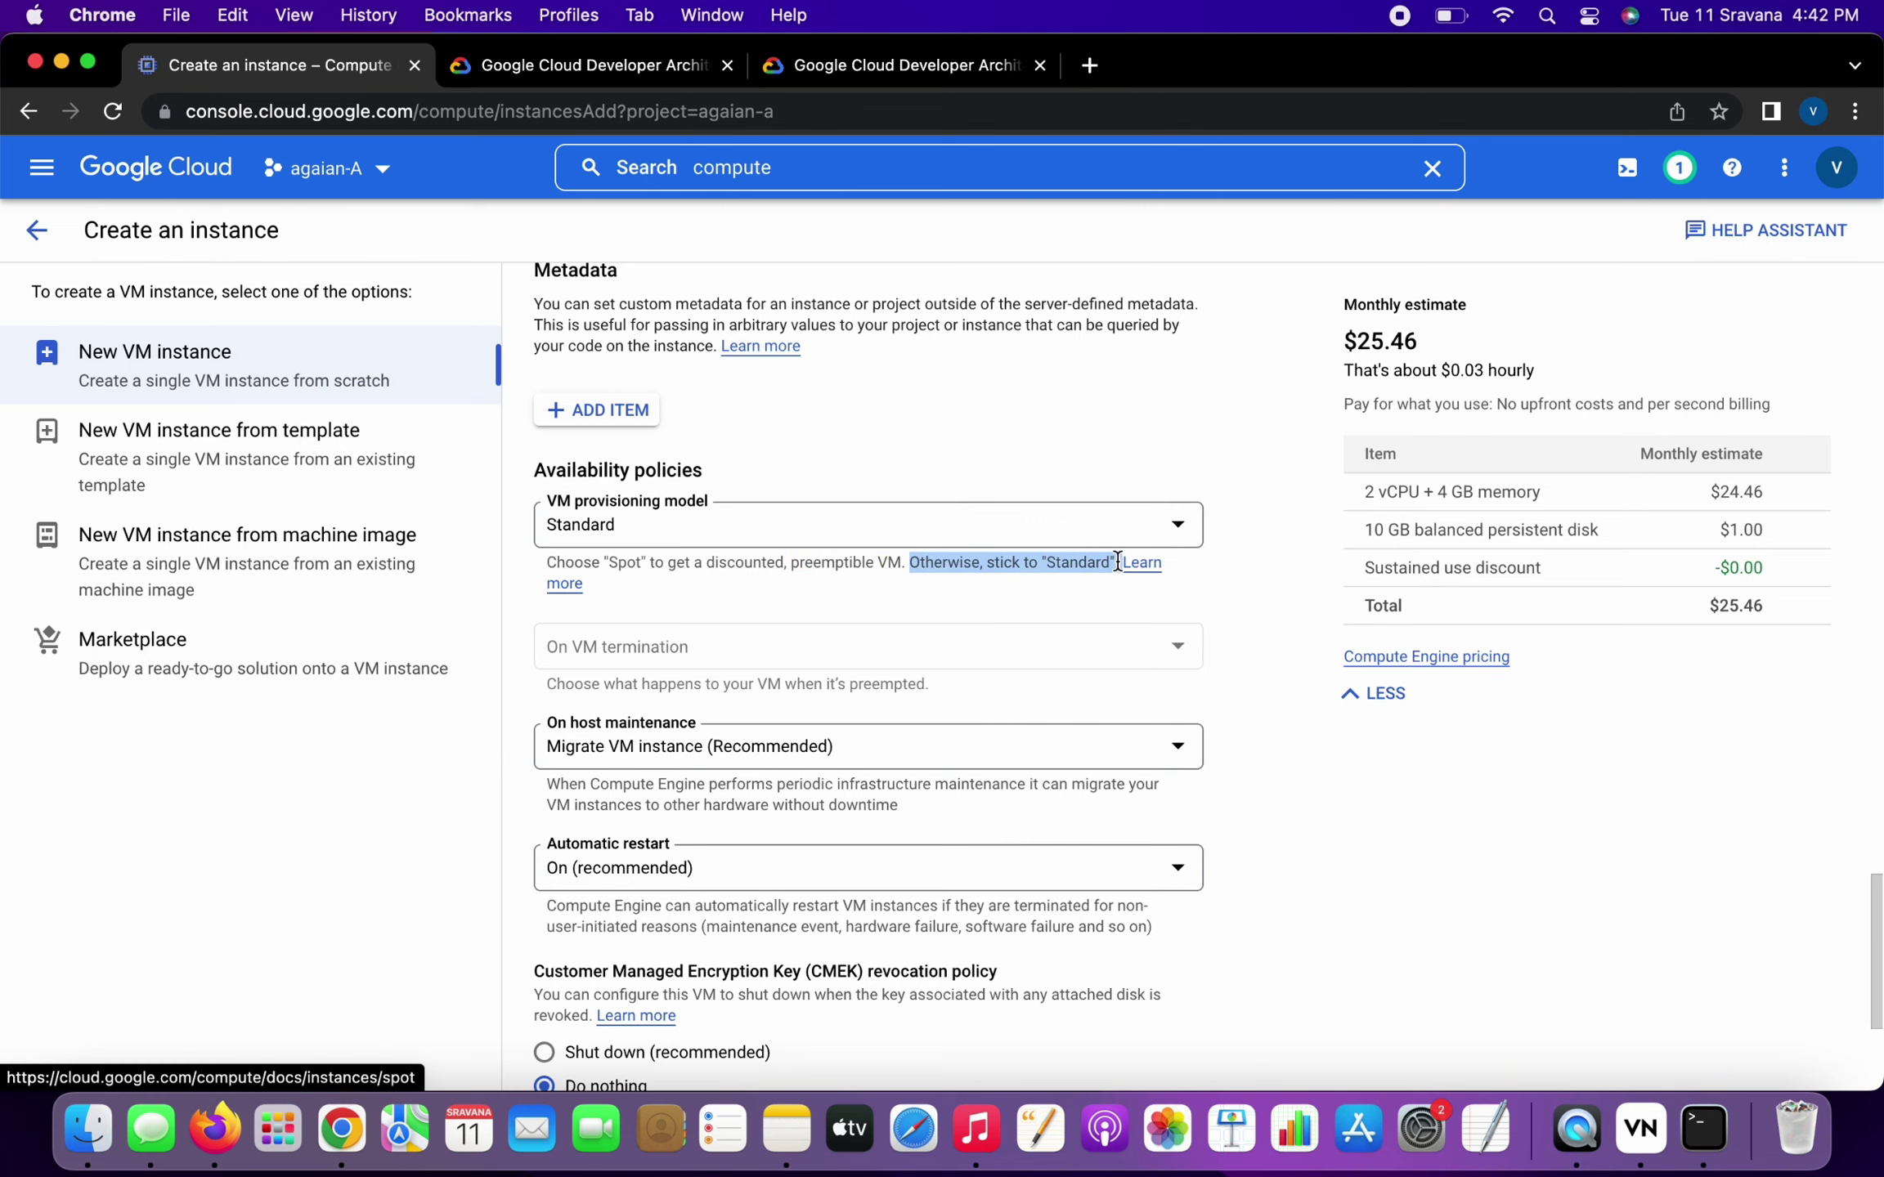
pyautogui.click(641, 546)
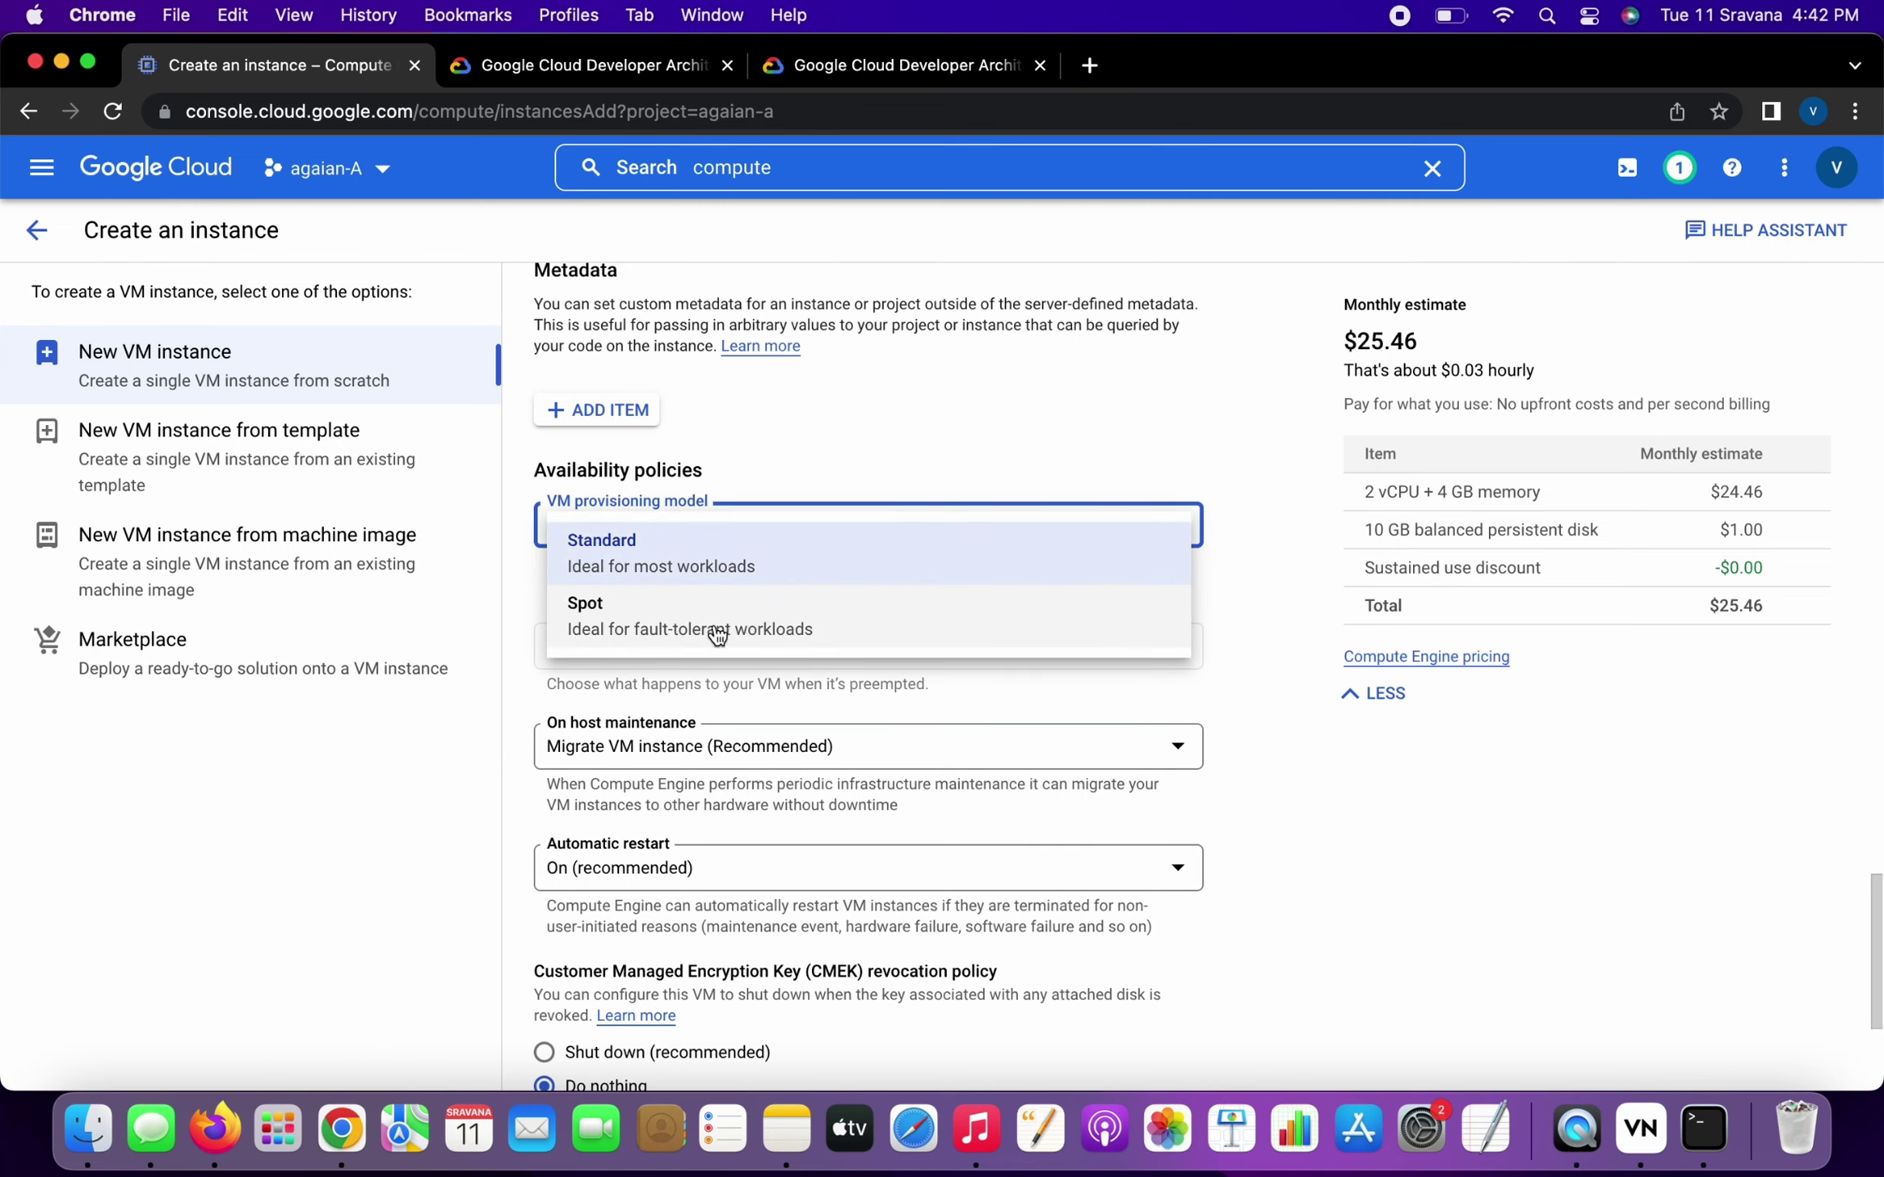
pyautogui.click(663, 559)
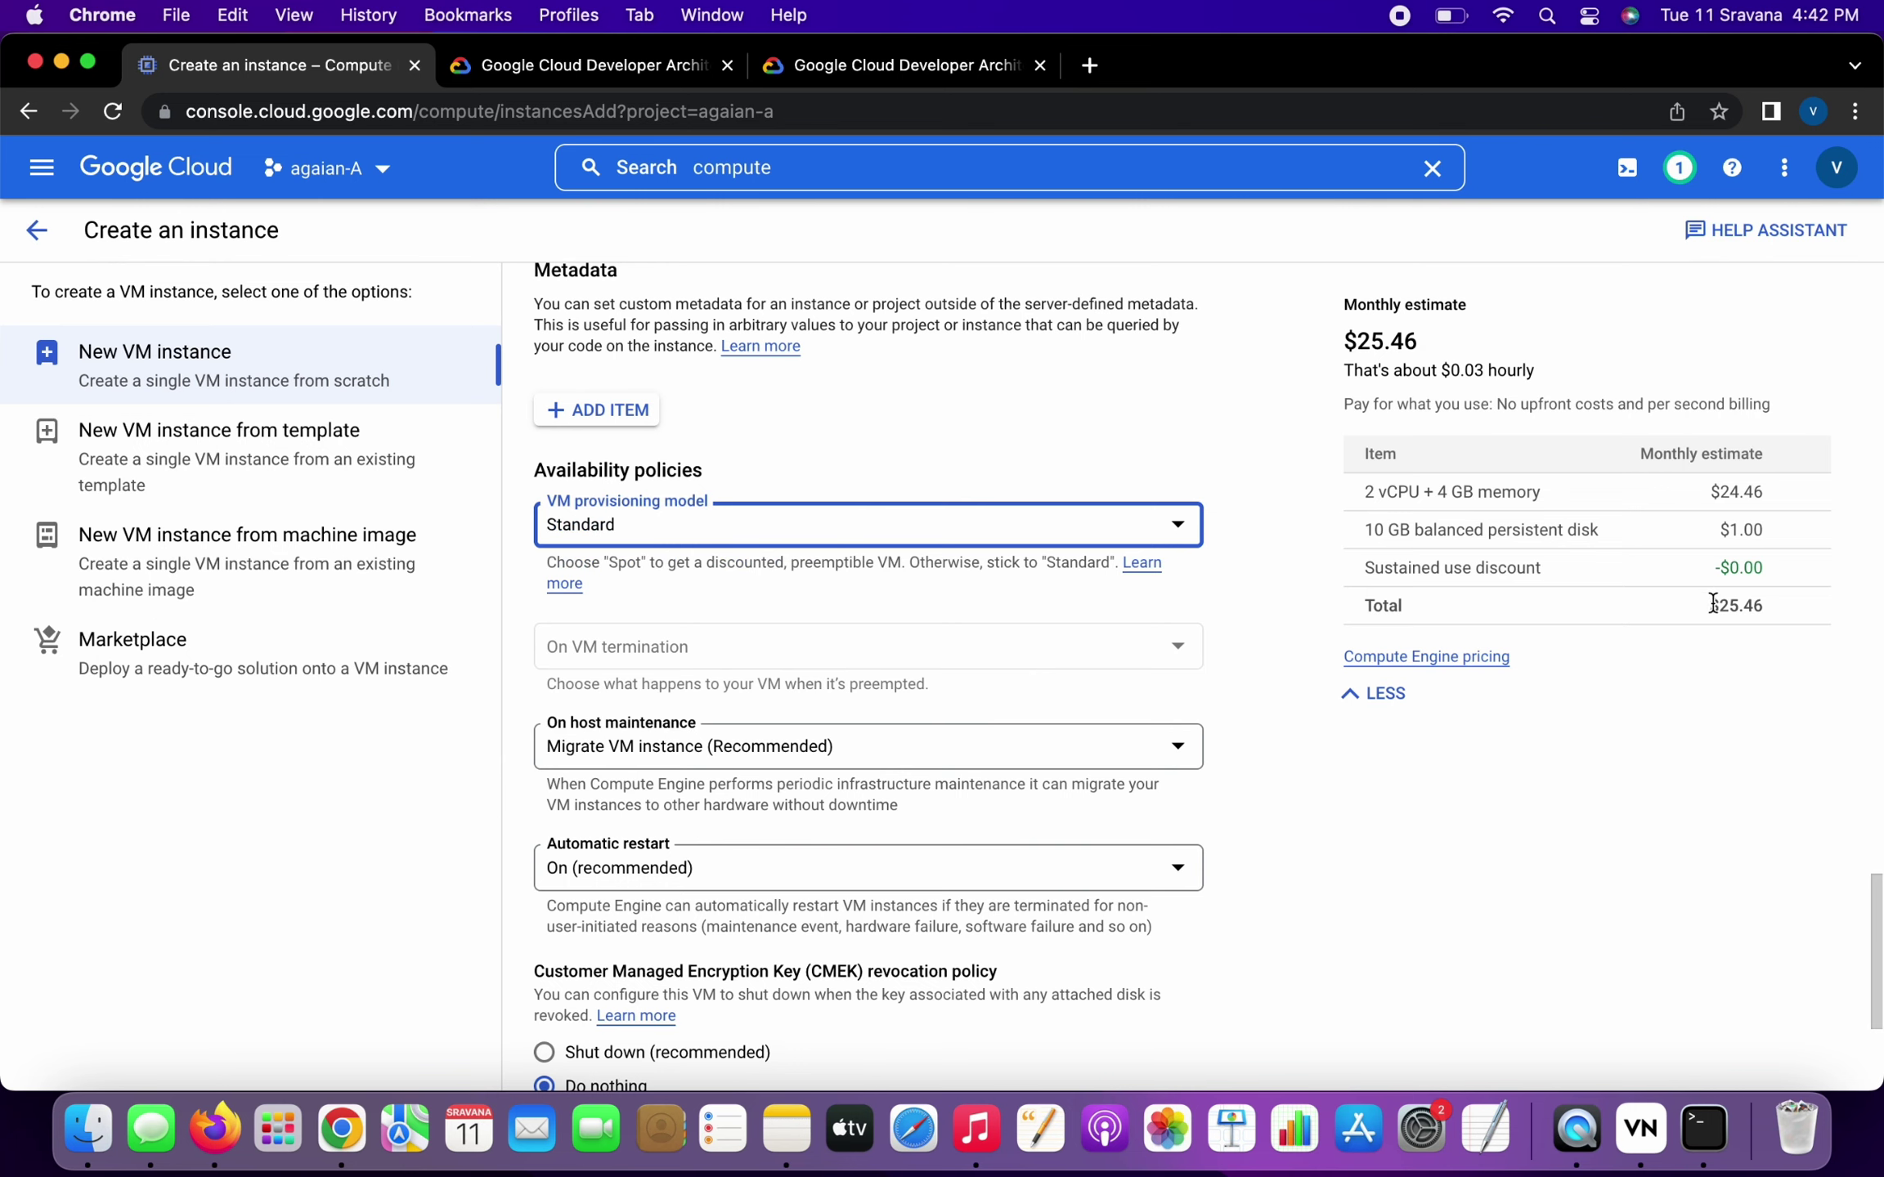
# Step: Check the monthly estimate total, create the standard VM and refresh the VM instances list
pyautogui.moveTo(1713, 603); pyautogui.dragTo(1774, 612)
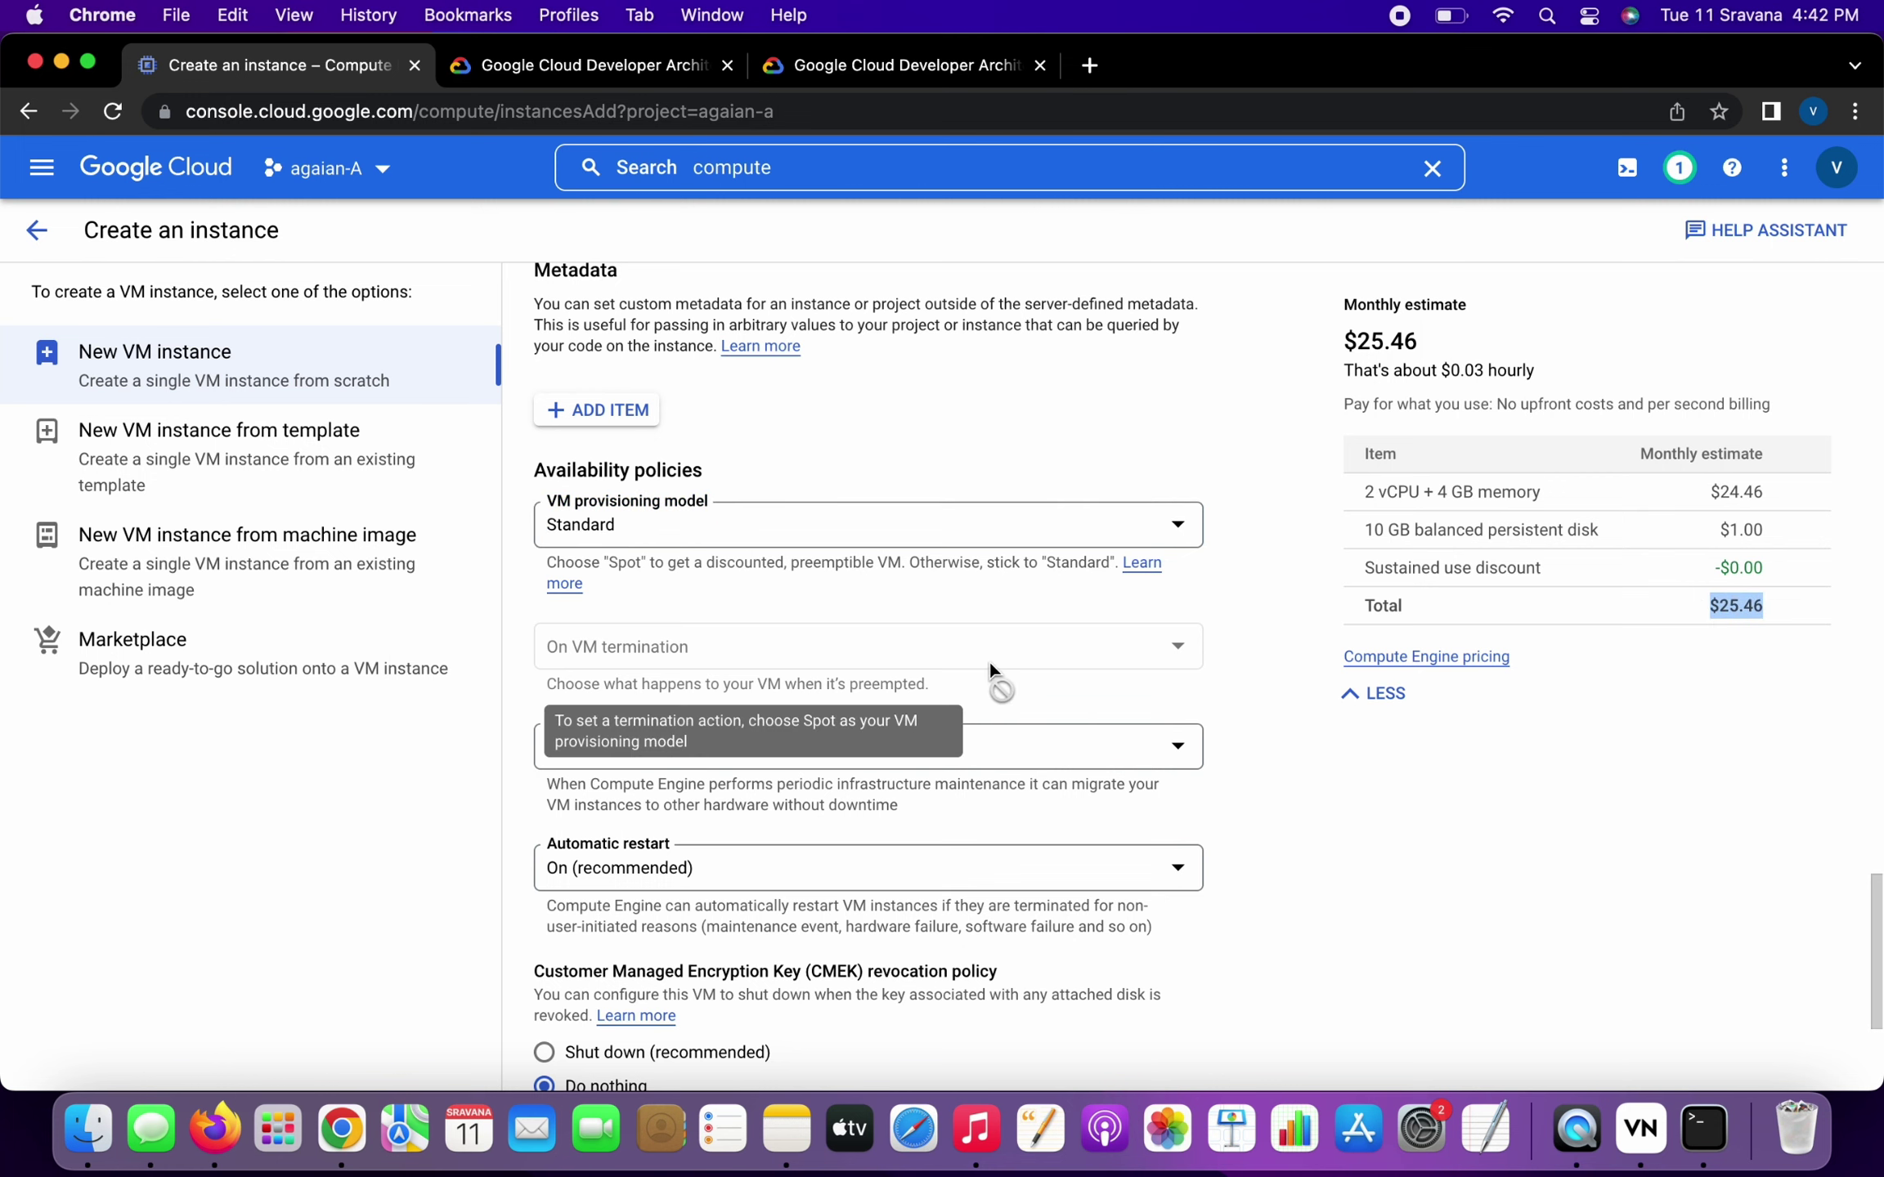
pyautogui.scroll(-5, 1044, 779)
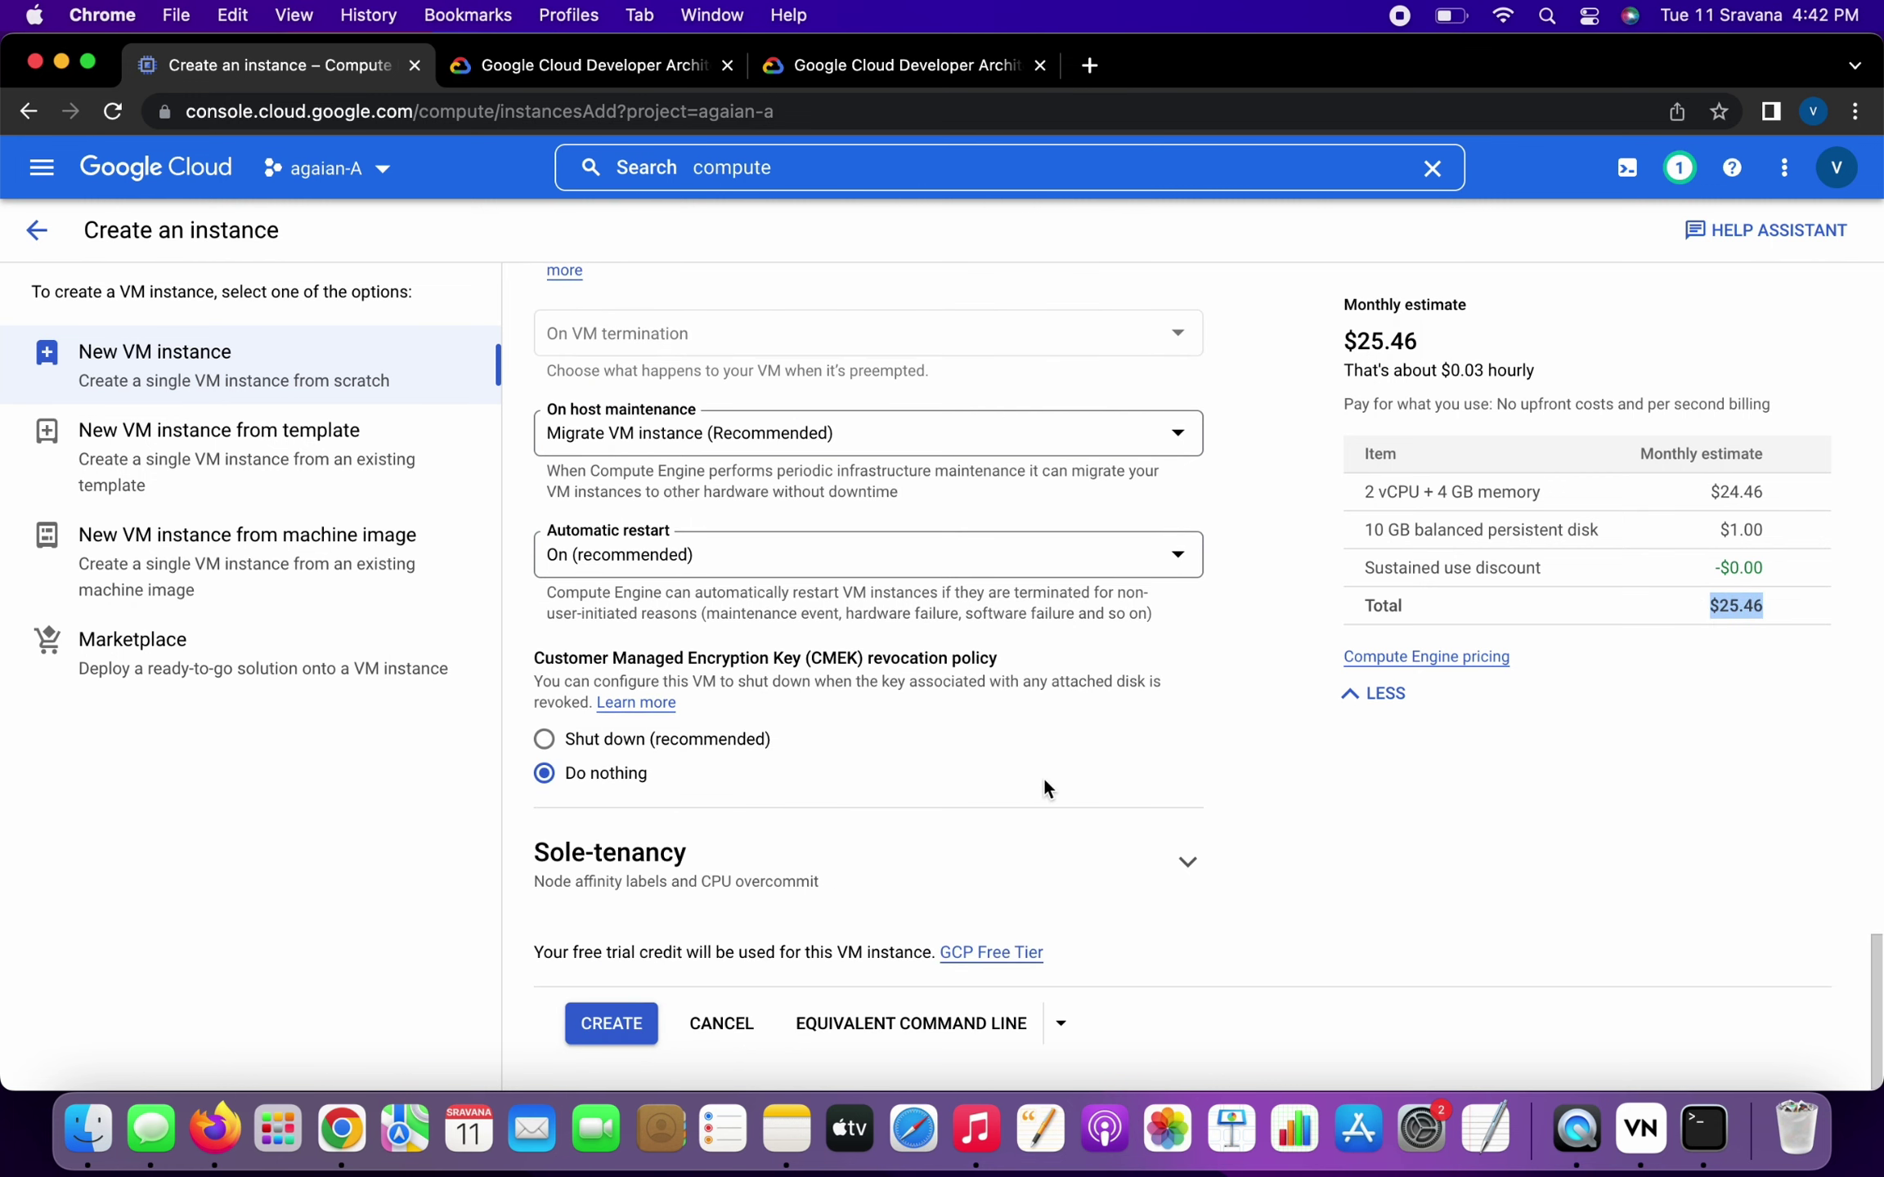
pyautogui.click(613, 1023)
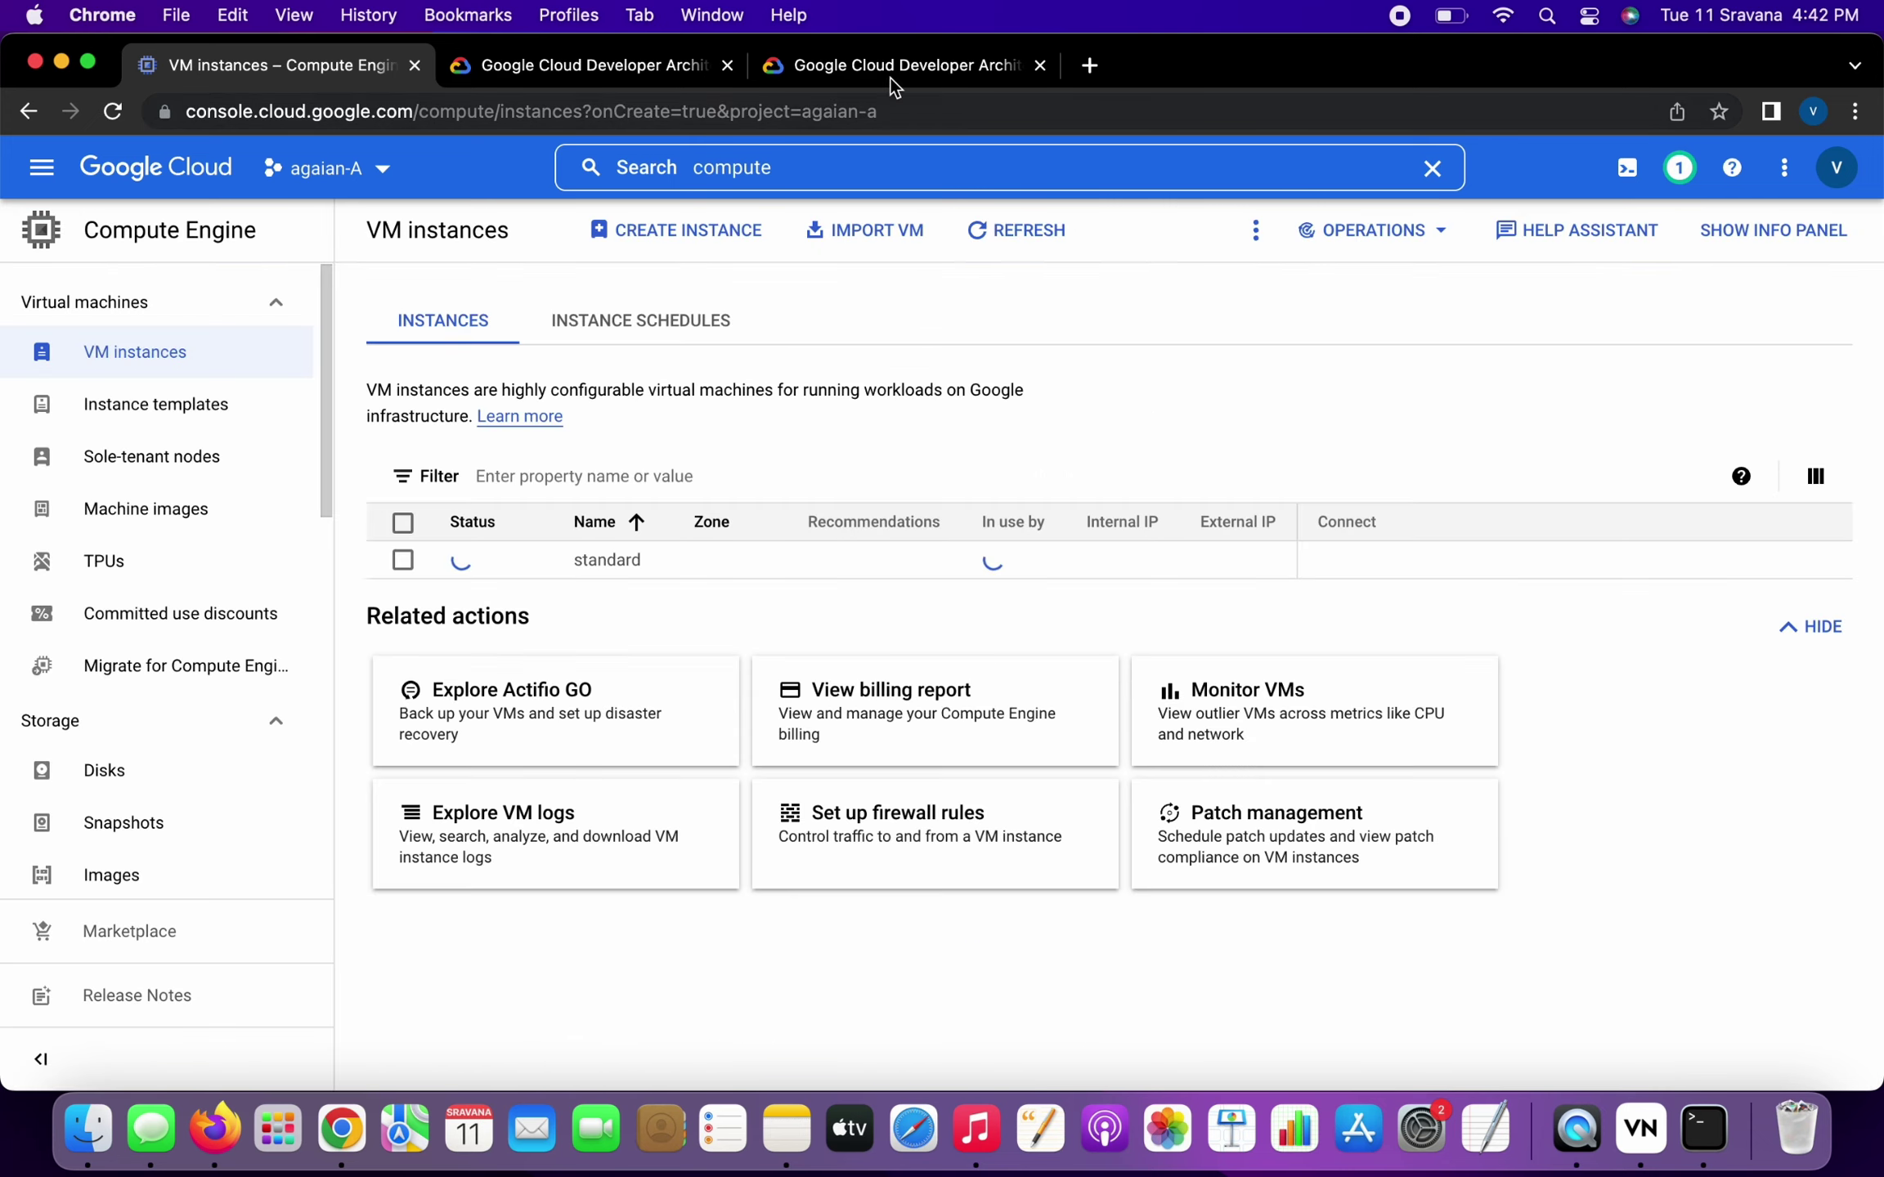
pyautogui.click(1040, 233)
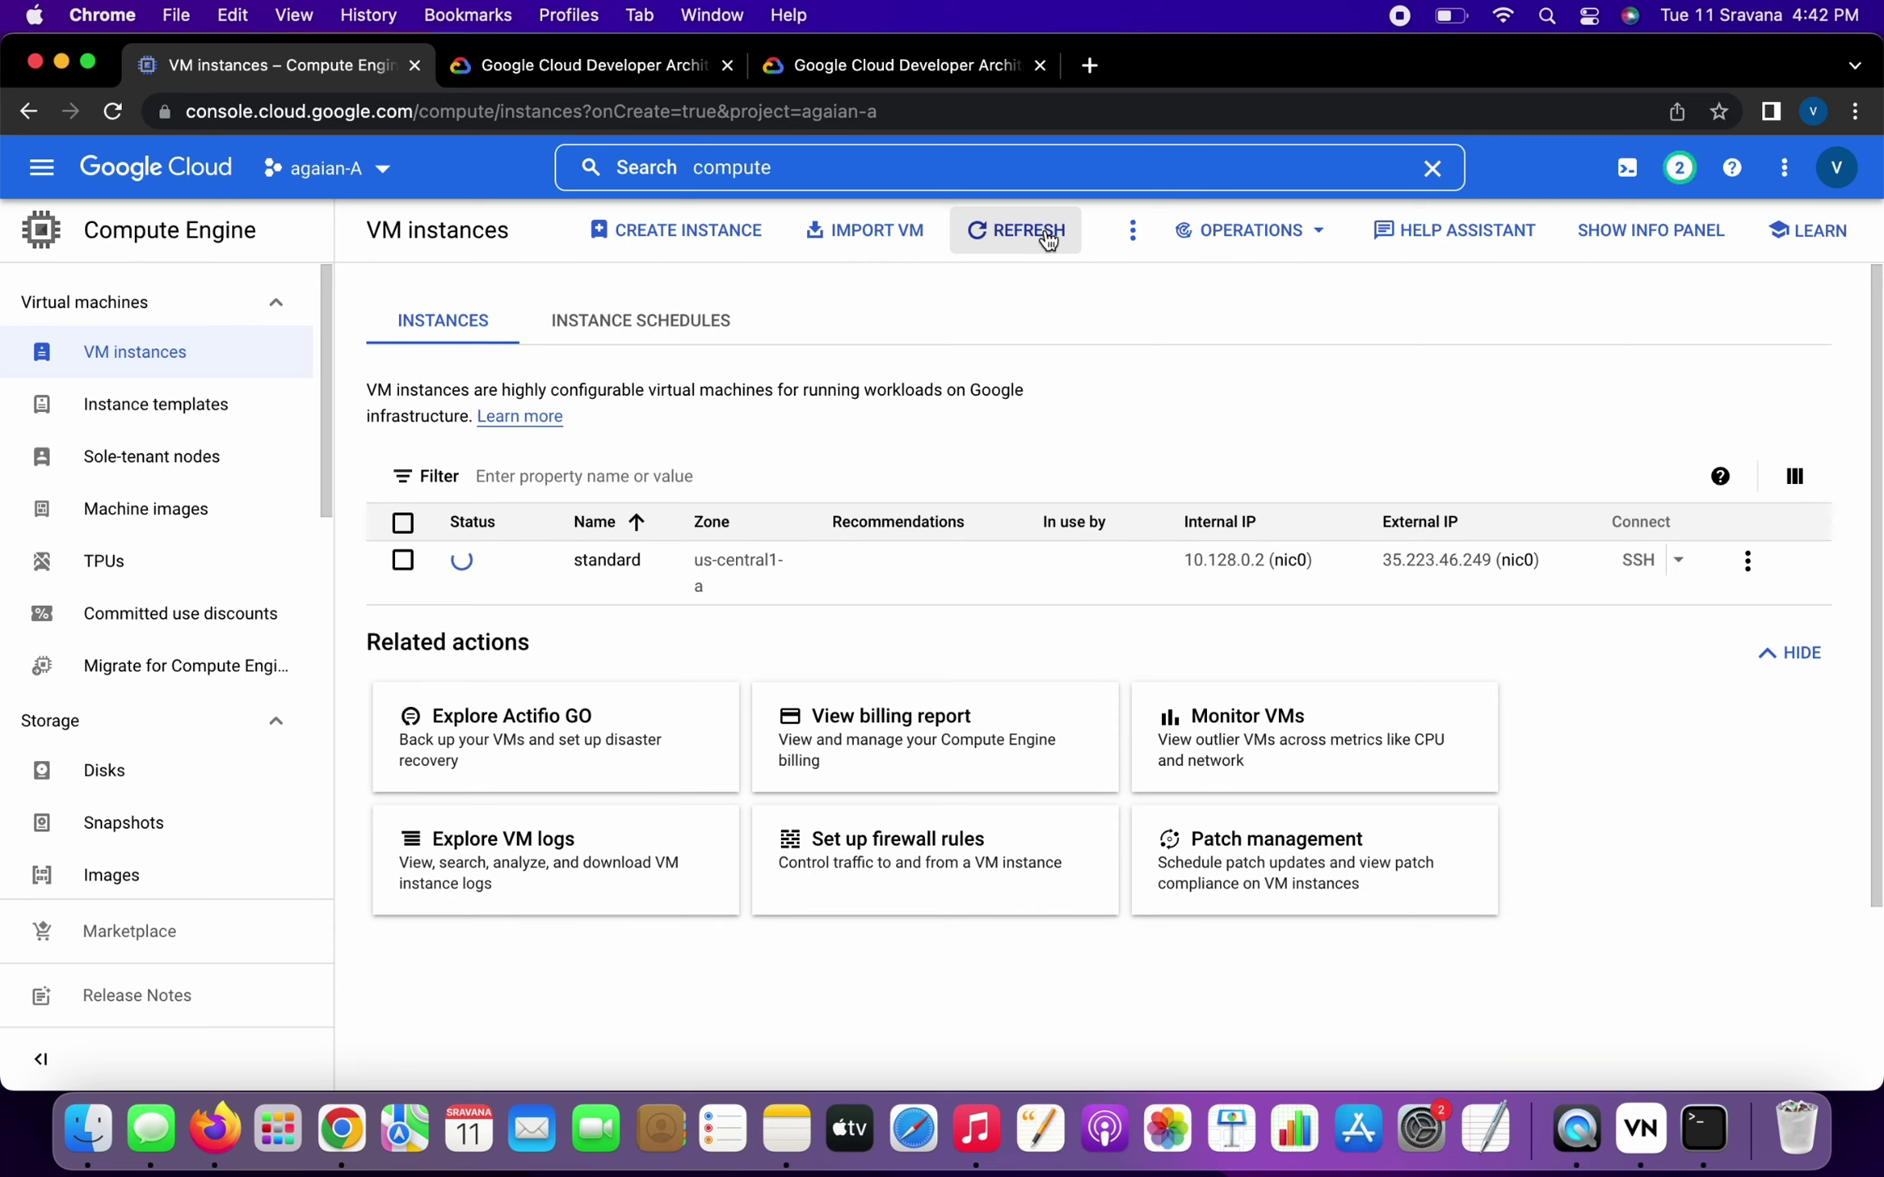
pyautogui.click(1047, 238)
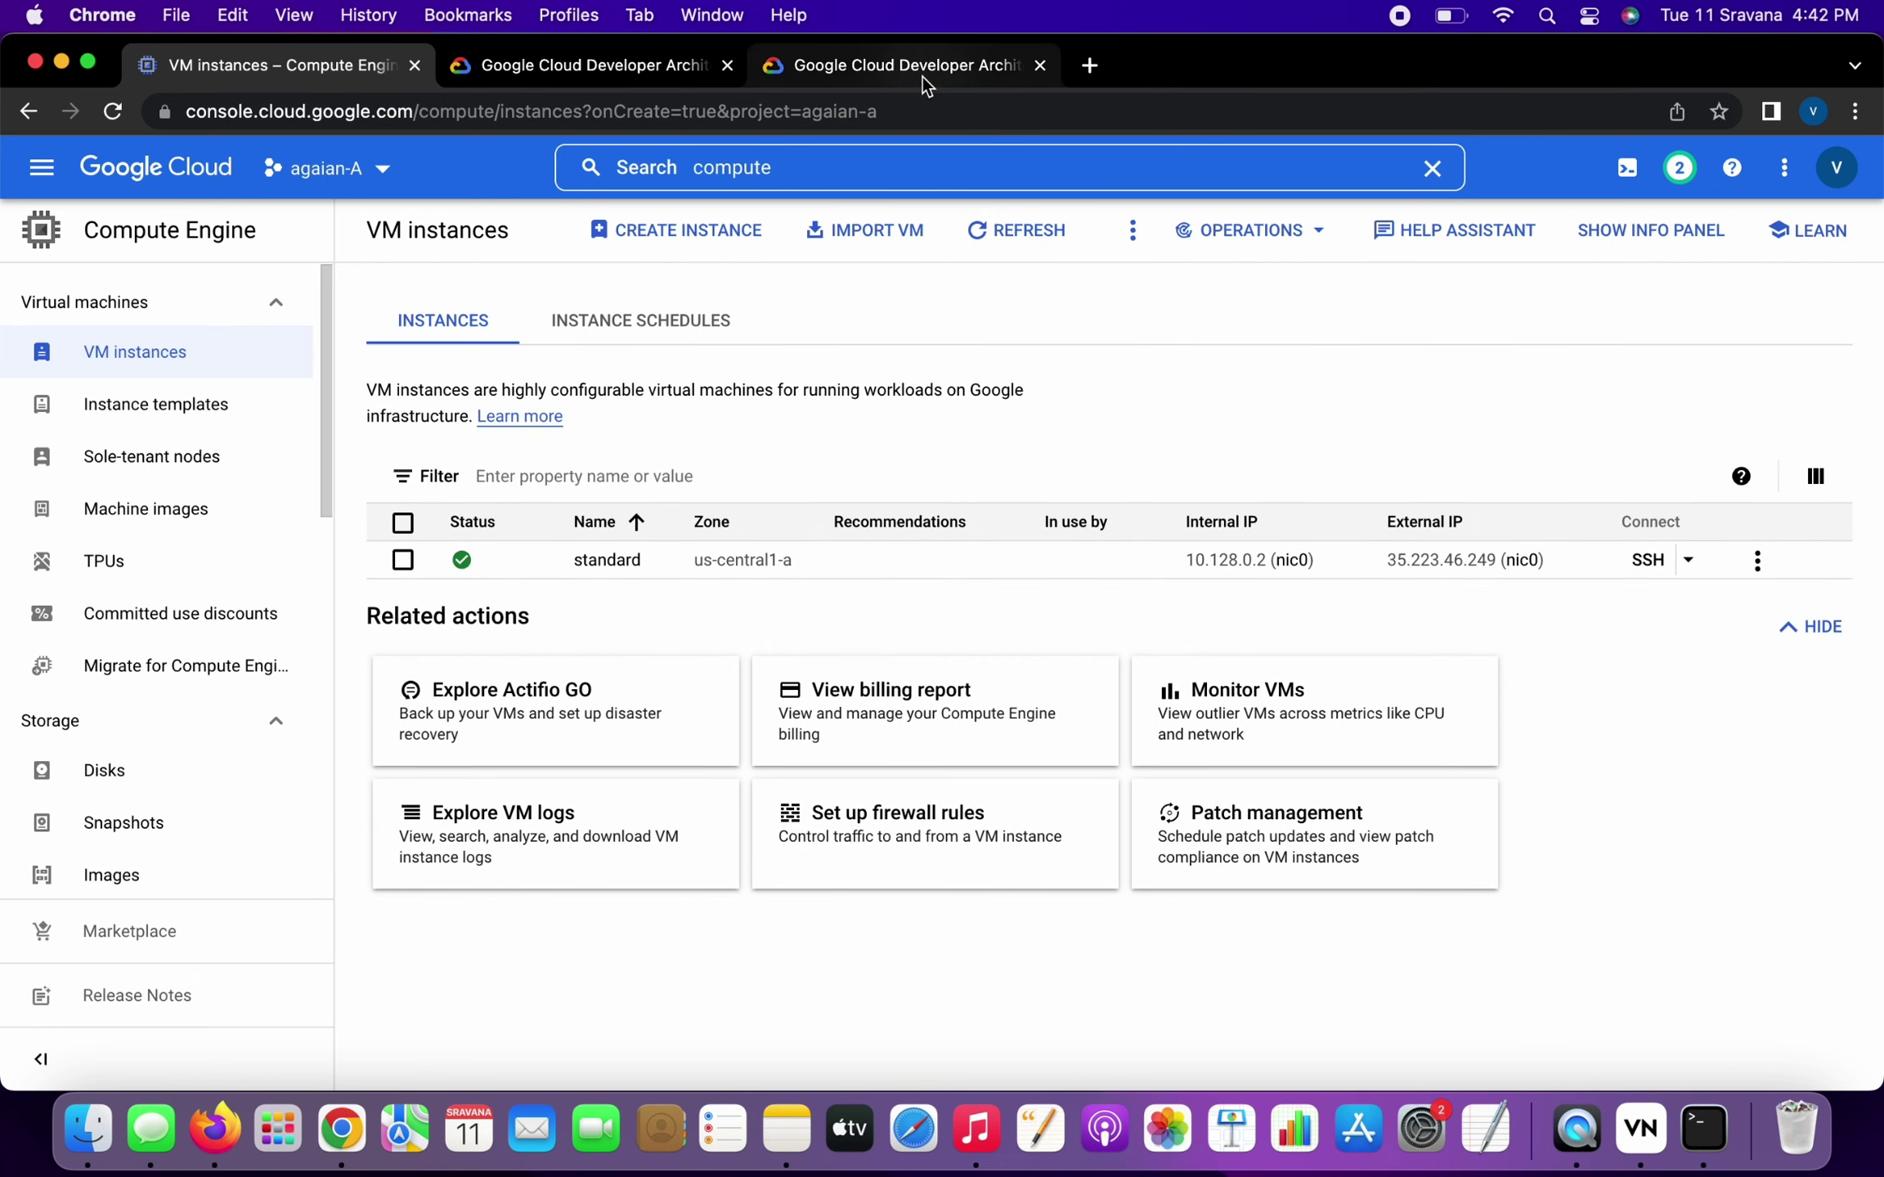
# Step: Switch to the Developer cheat sheet drawing and add "-->Done" at the end of the Standard VM instance line
pyautogui.click(923, 72)
pyautogui.doubleClick(1323, 642)
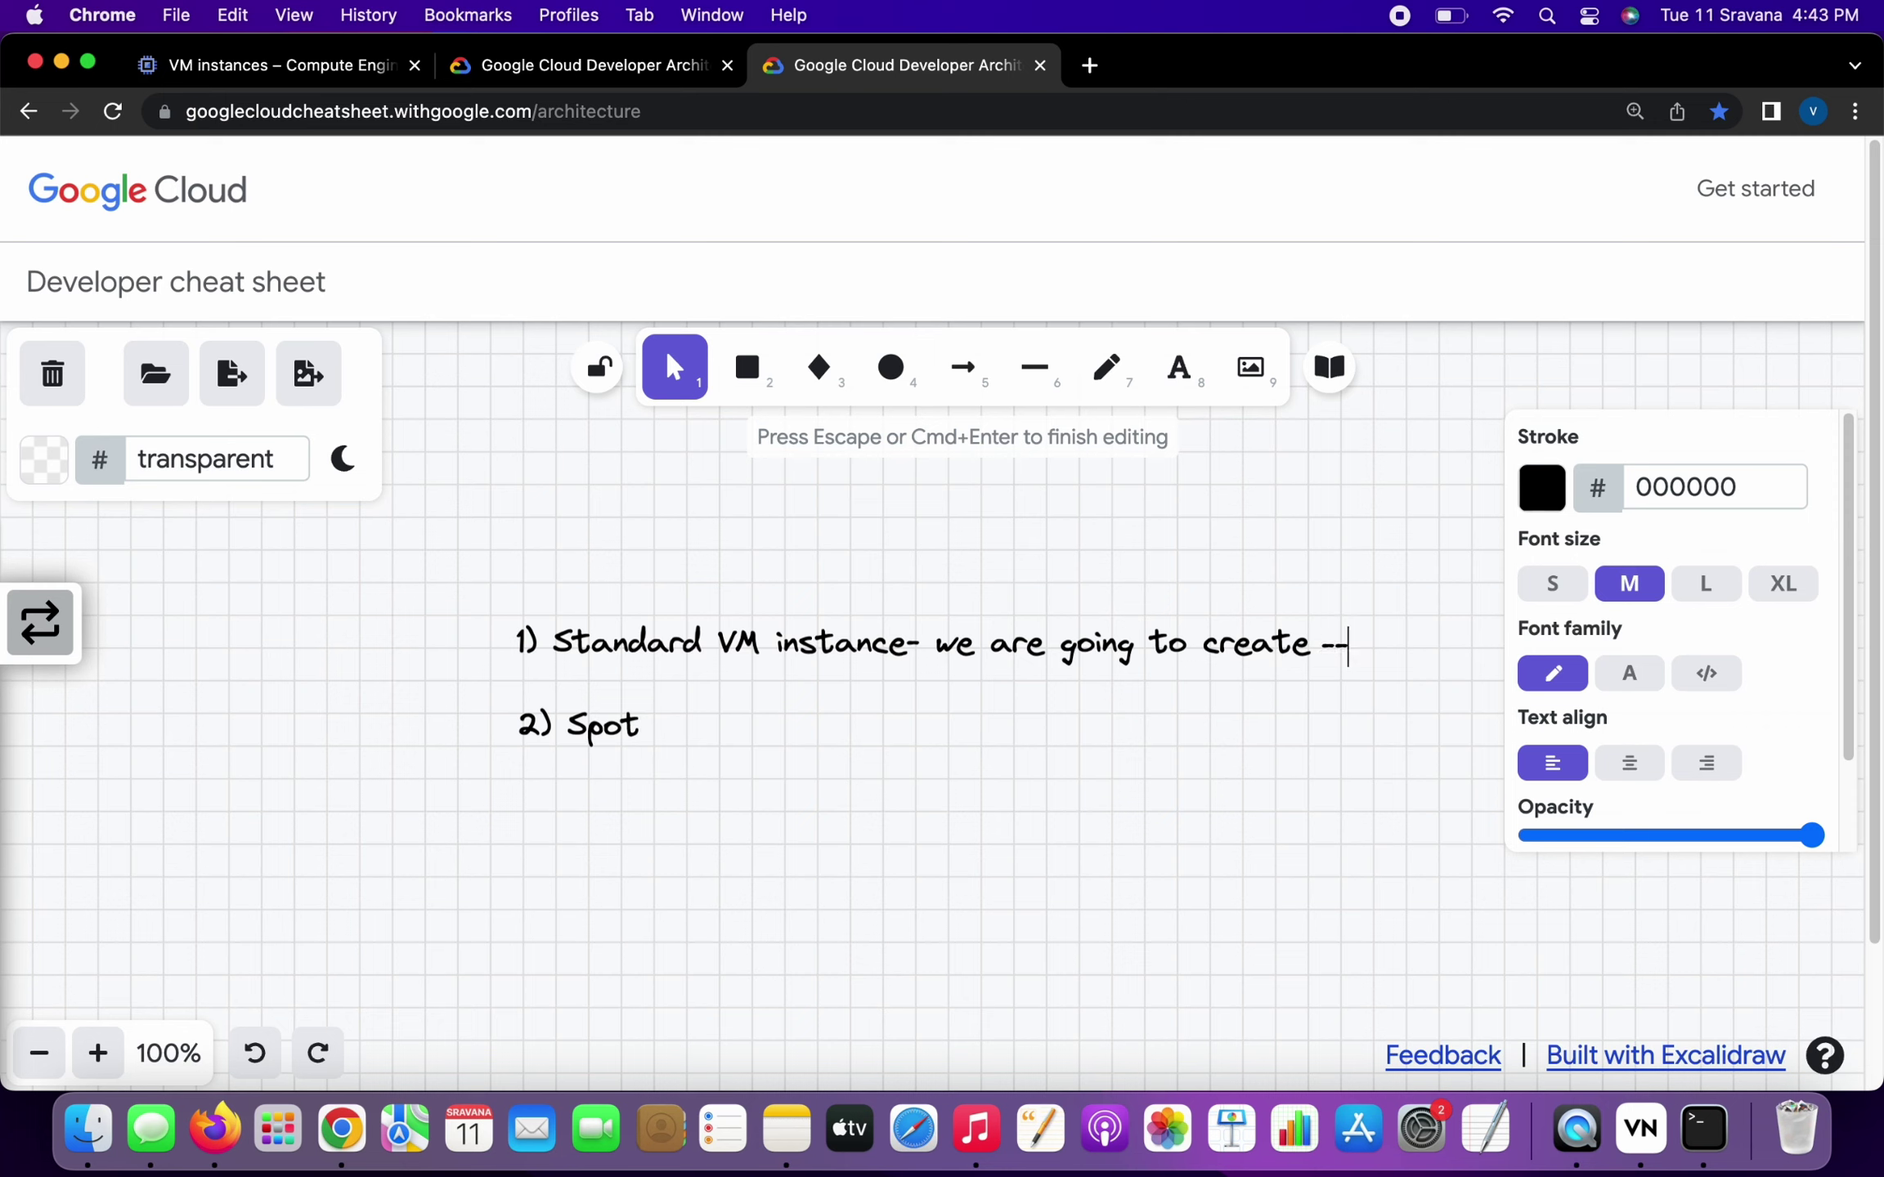
pyautogui.write('Done')
pyautogui.press('Escape')
# Step: Add the note "25 dollar was price shown" below the Standard VM instance line
pyautogui.doubleClick(571, 673)
pyautogui.click(578, 673)
pyautogui.write('2')
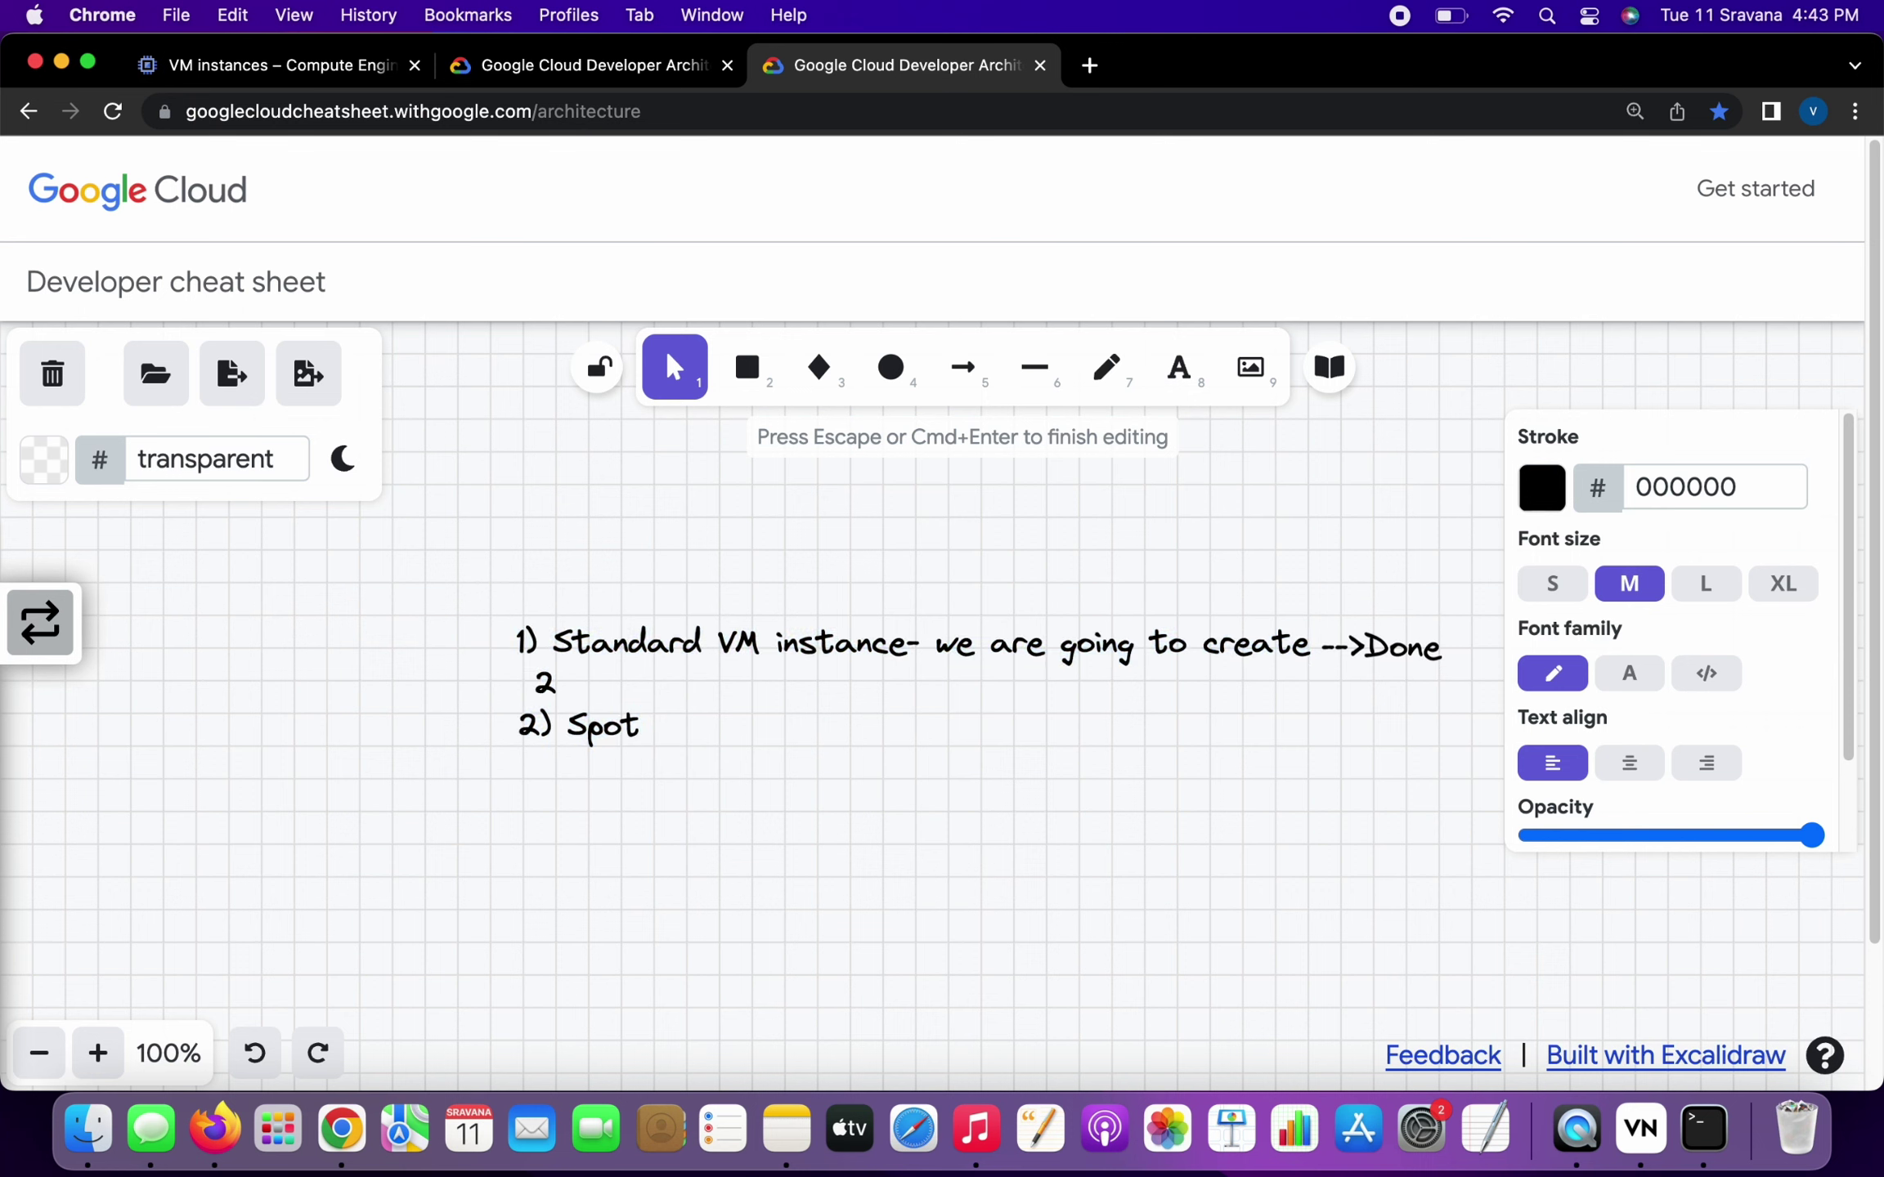
pyautogui.write('5 dollar was price shown')
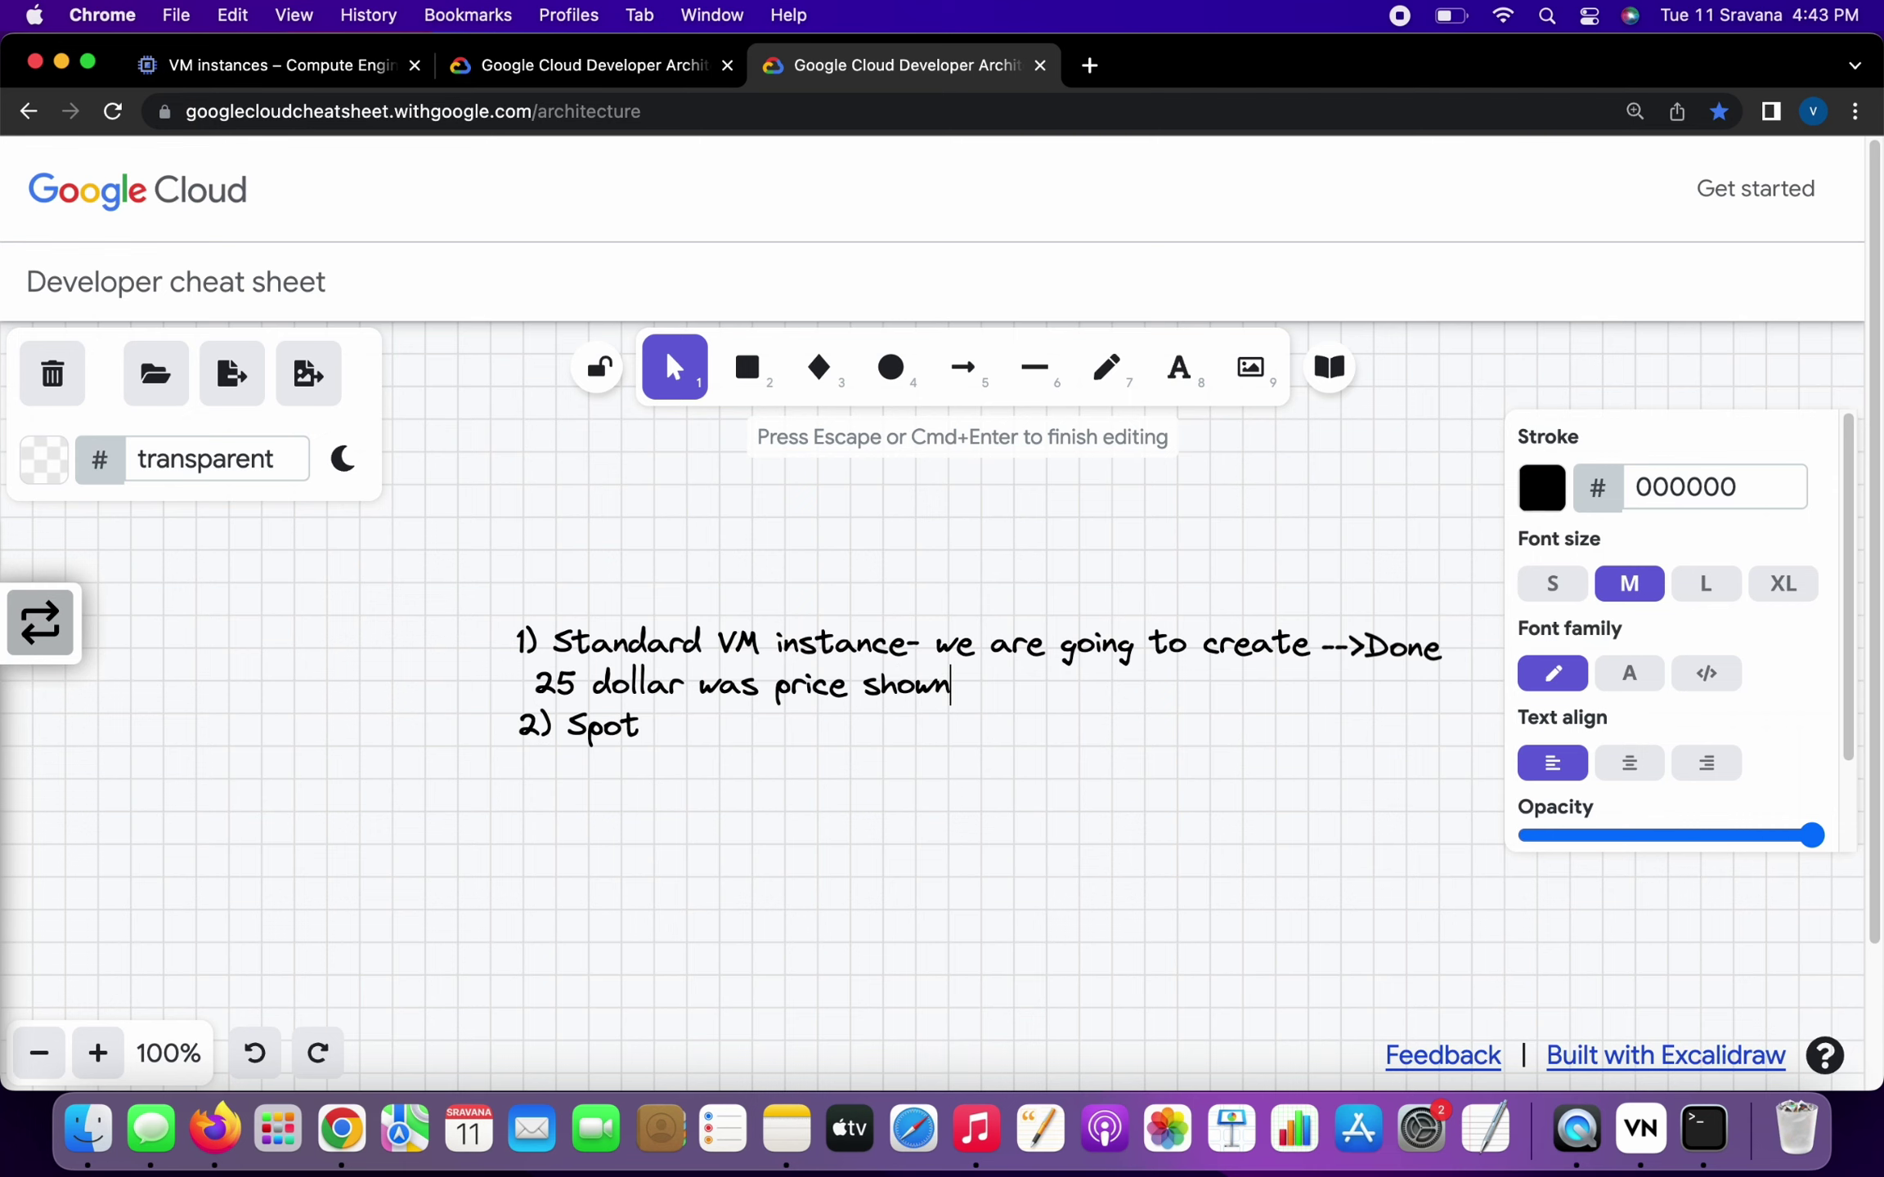
pyautogui.click(352, 65)
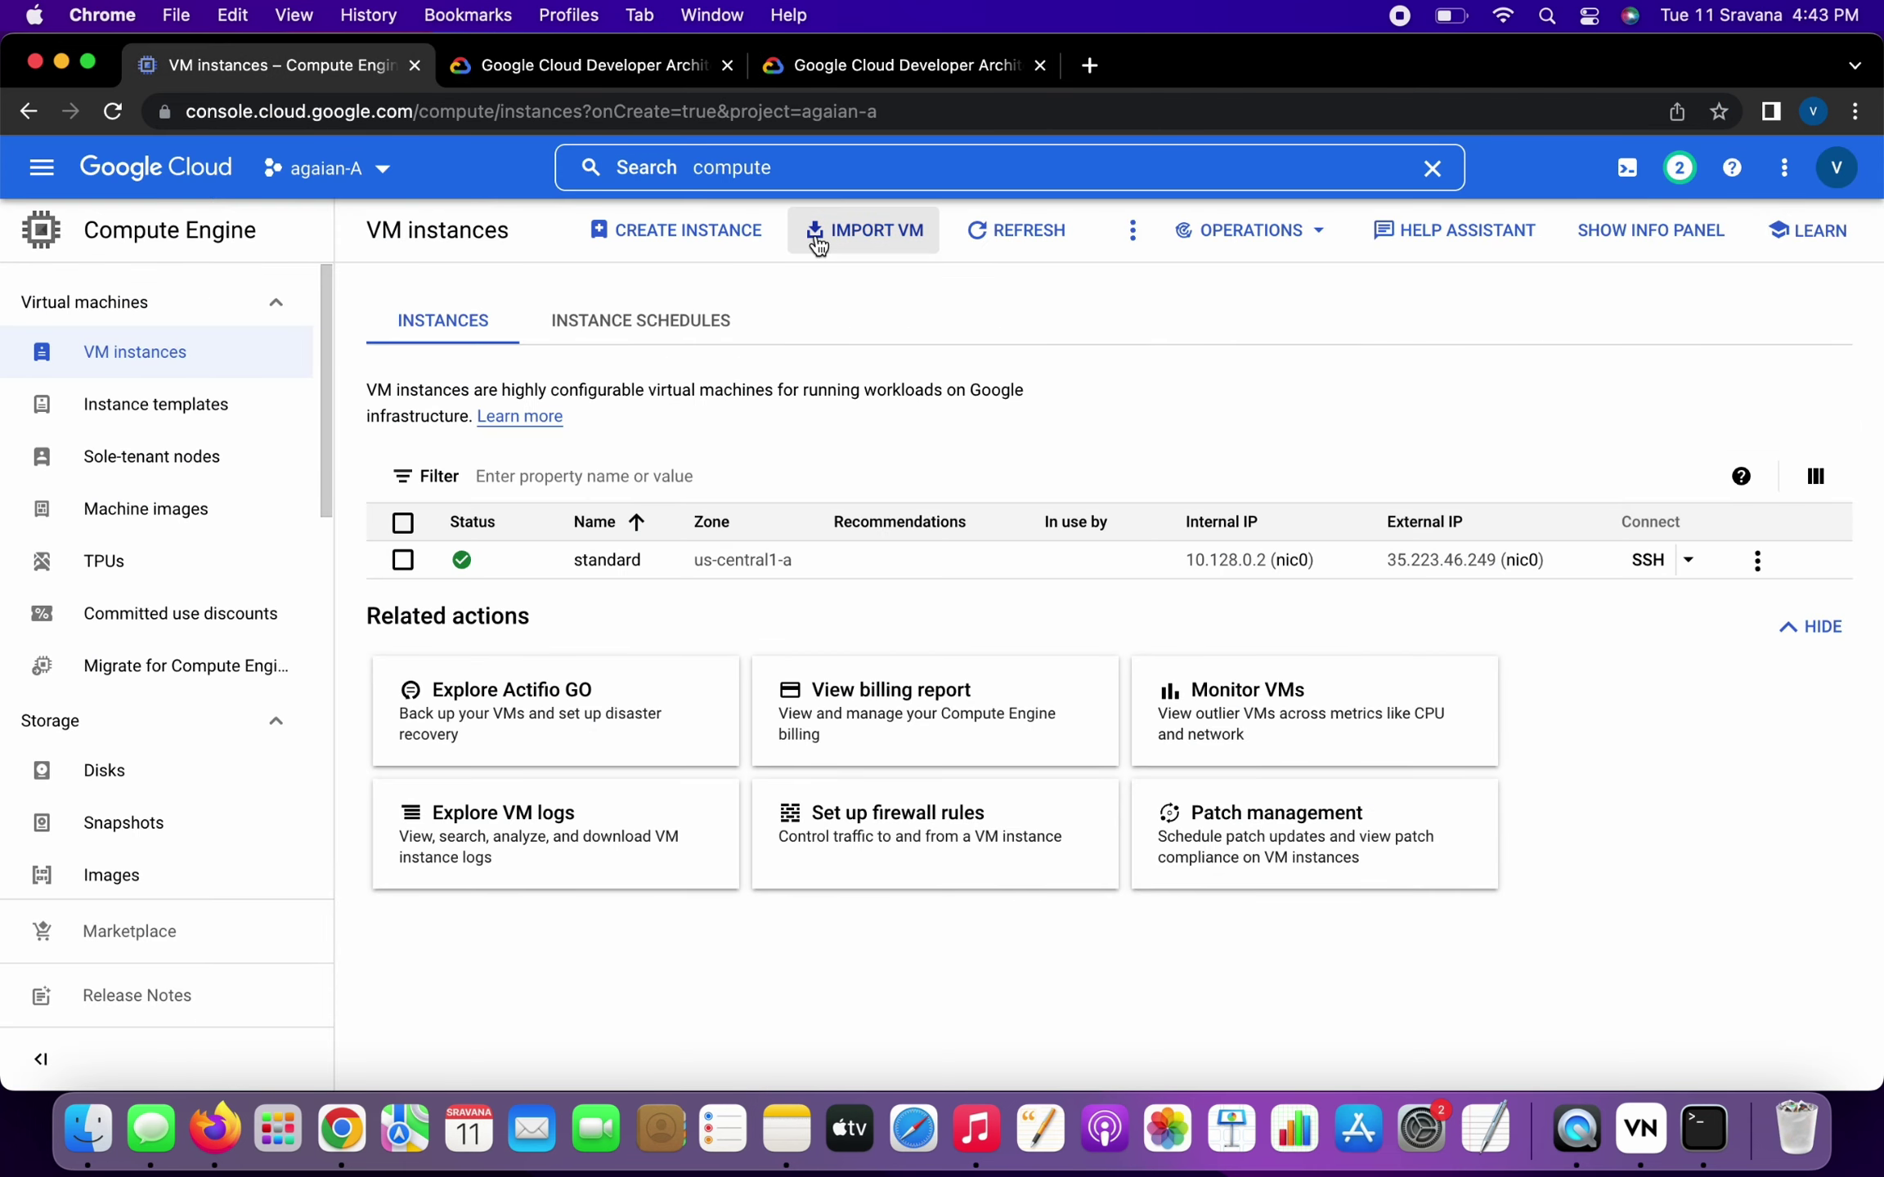
pyautogui.click(899, 65)
# Step: Insert a blank line above the Spot item and extend that item to read "Spot- we are going to create"
pyautogui.click(676, 711)
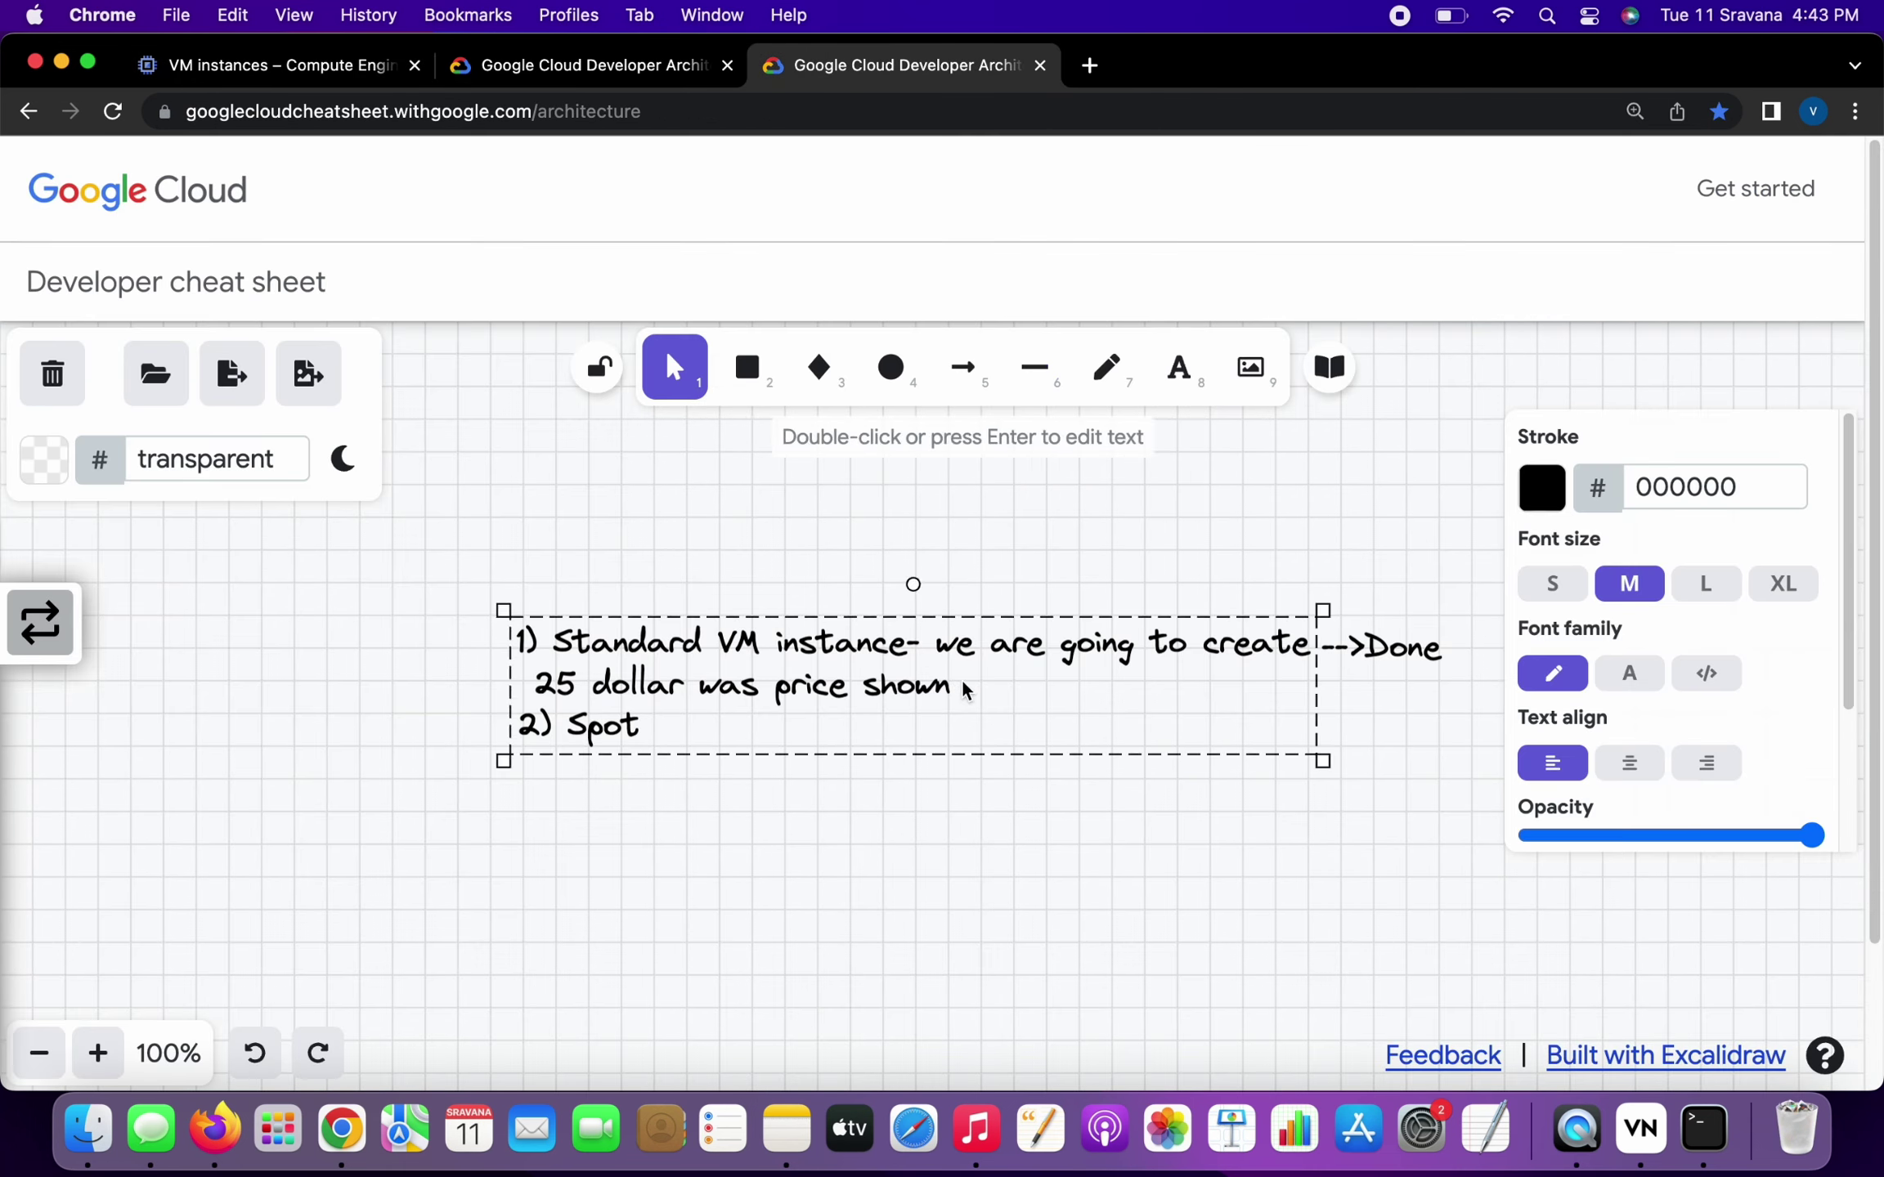
pyautogui.doubleClick(676, 712)
pyautogui.press('Right')
pyautogui.press('Return')
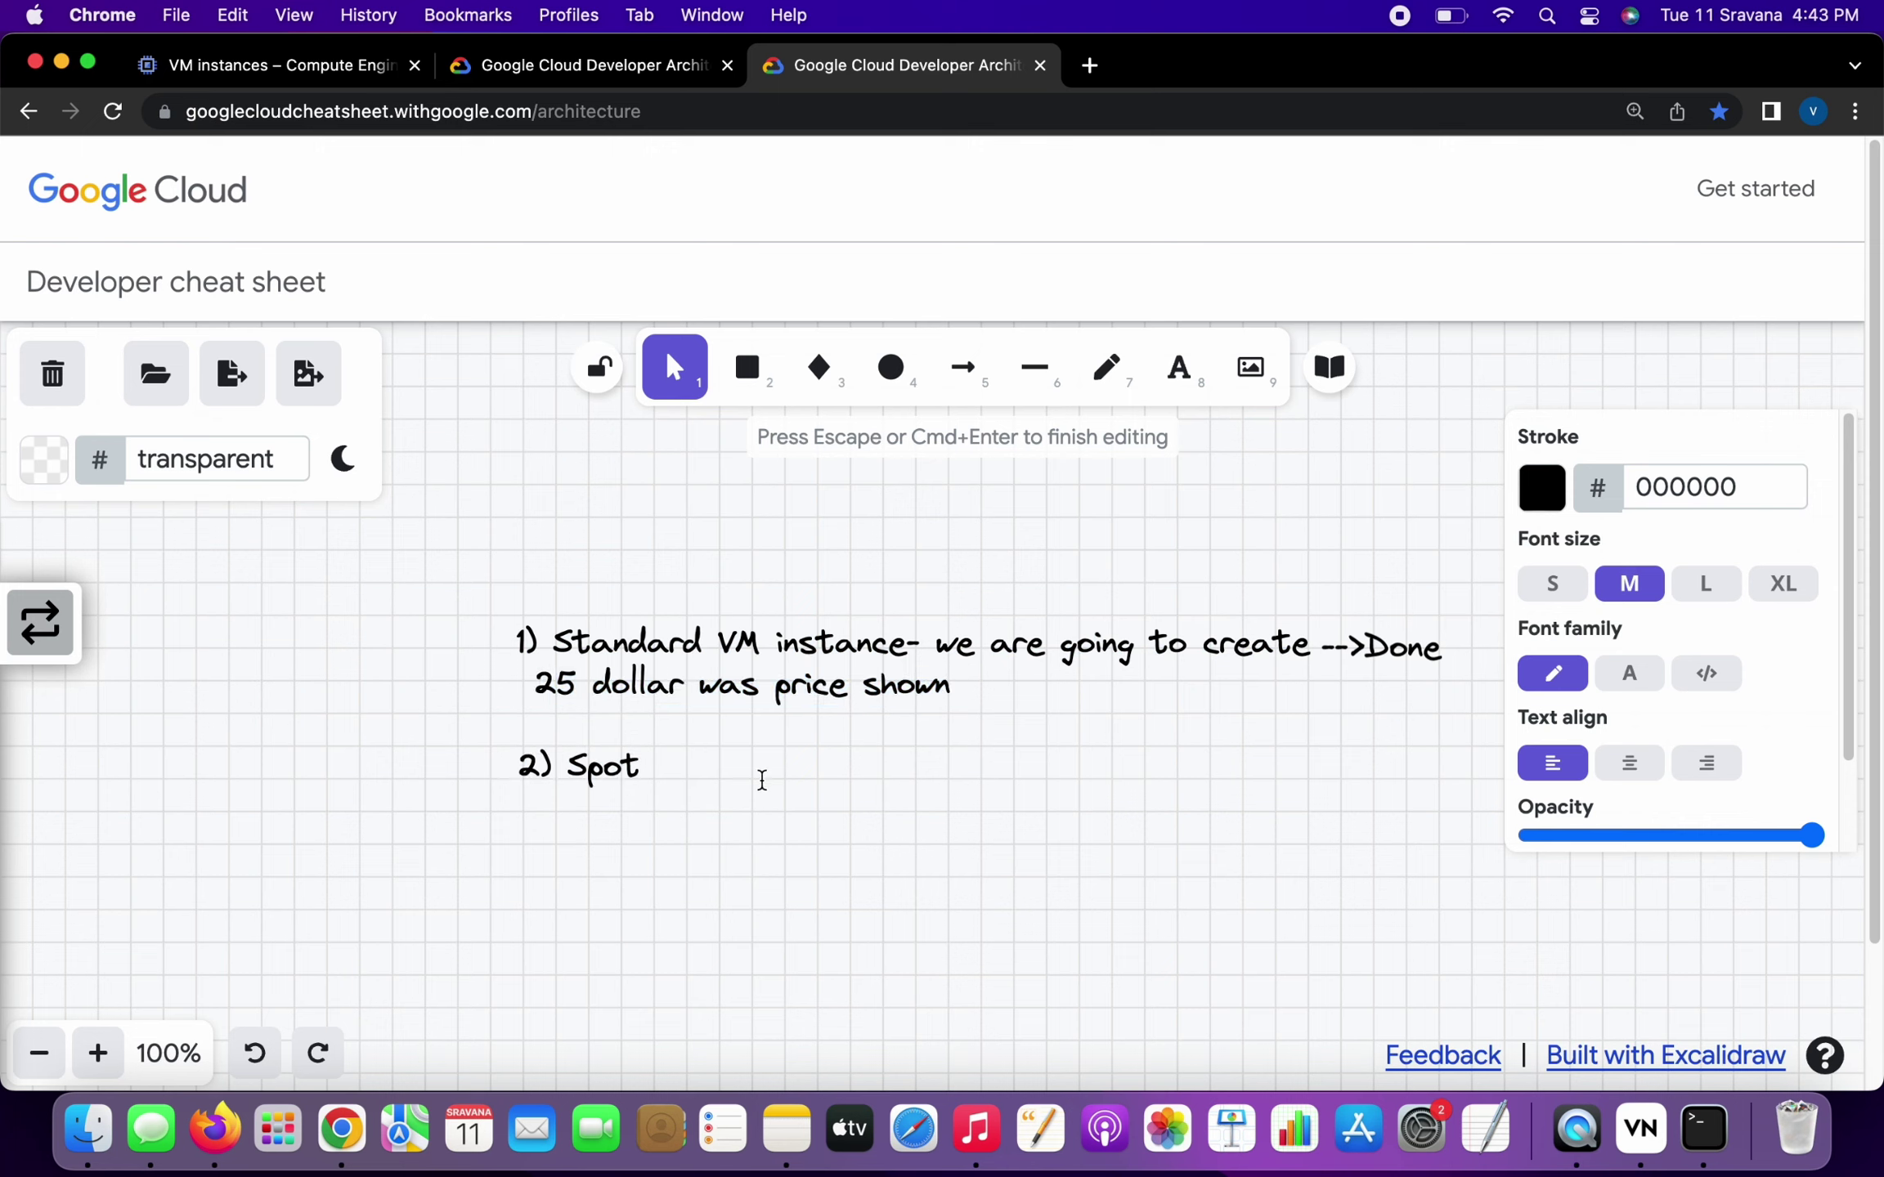
pyautogui.write('wer')
pyautogui.write('are going to create')
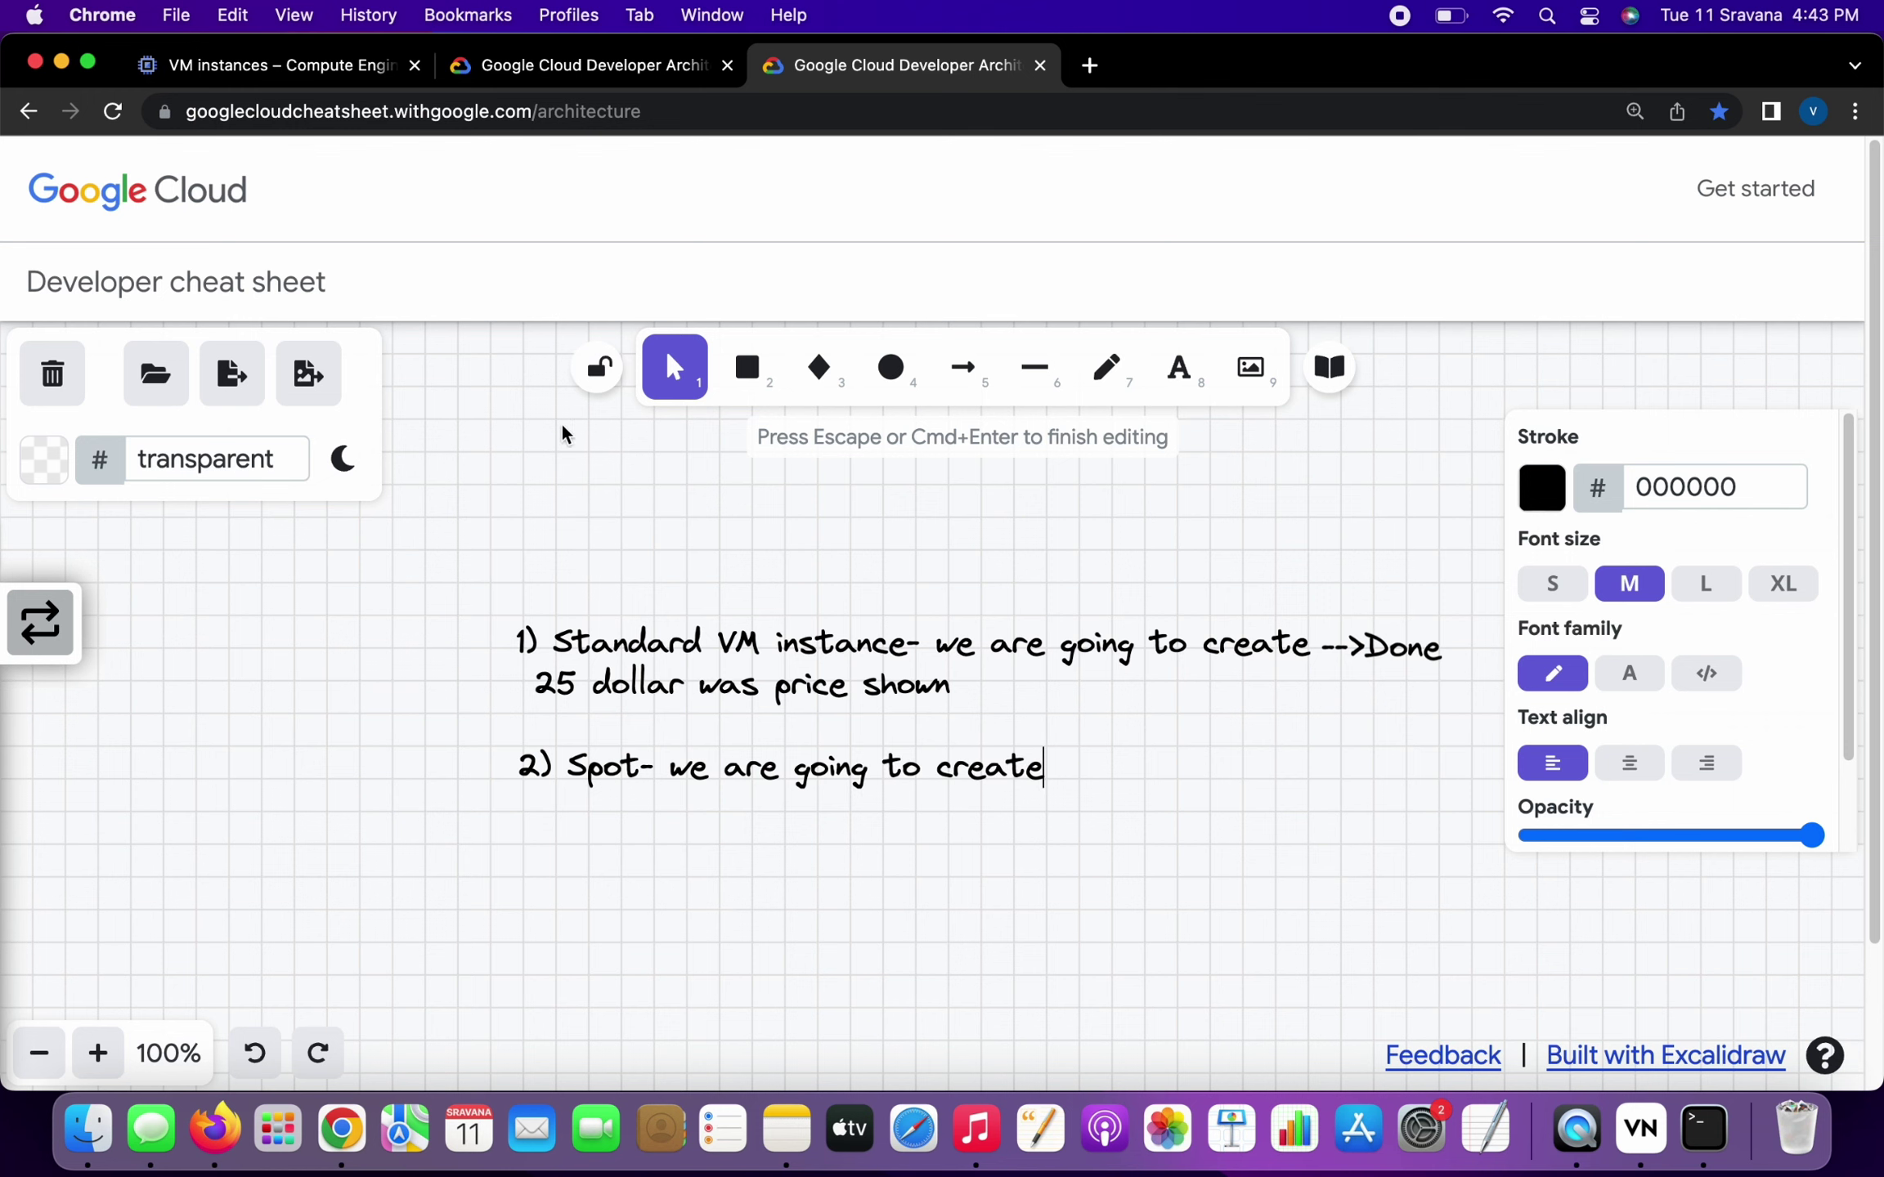
# Step: Switch back to the Compute Engine console and start a new VM instance named "spot"
pyautogui.click(327, 78)
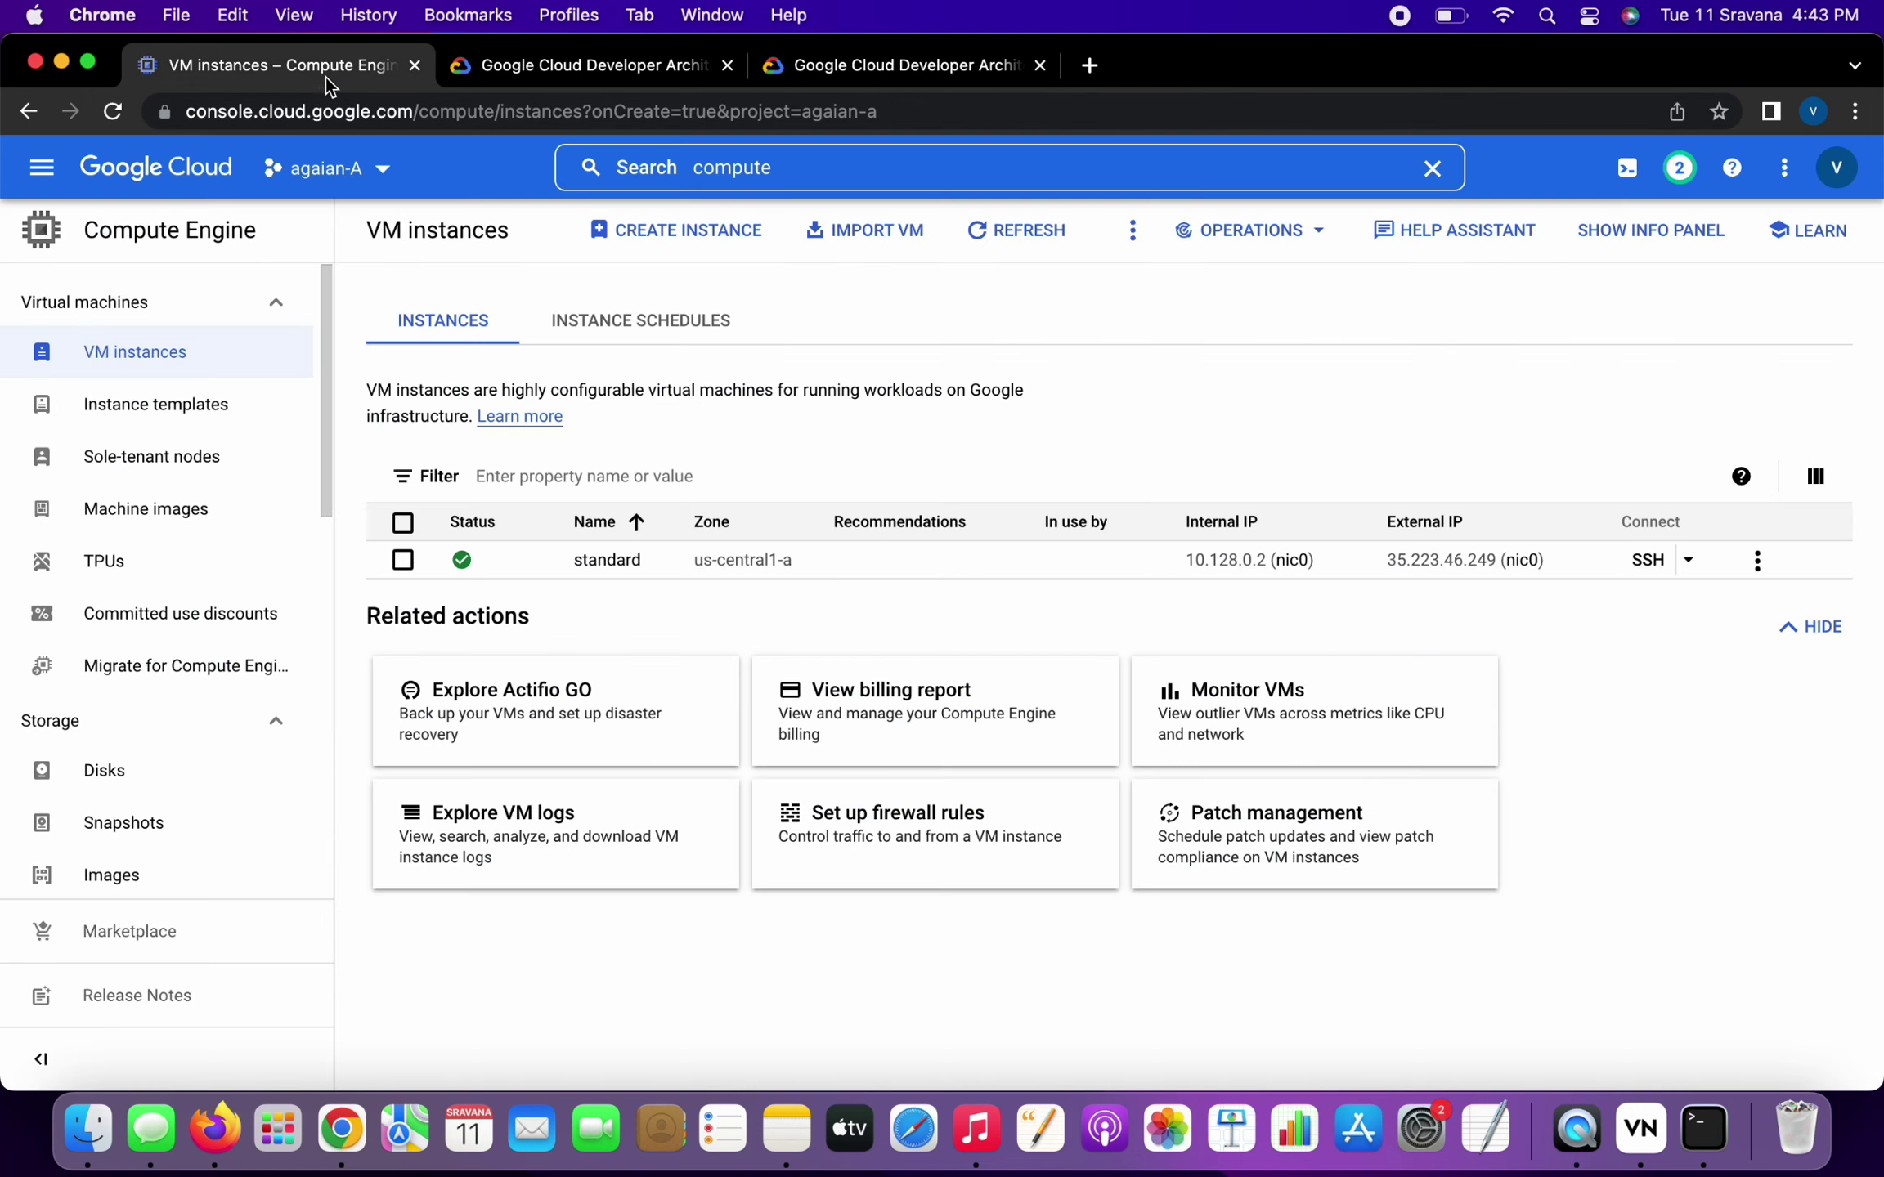
pyautogui.click(701, 234)
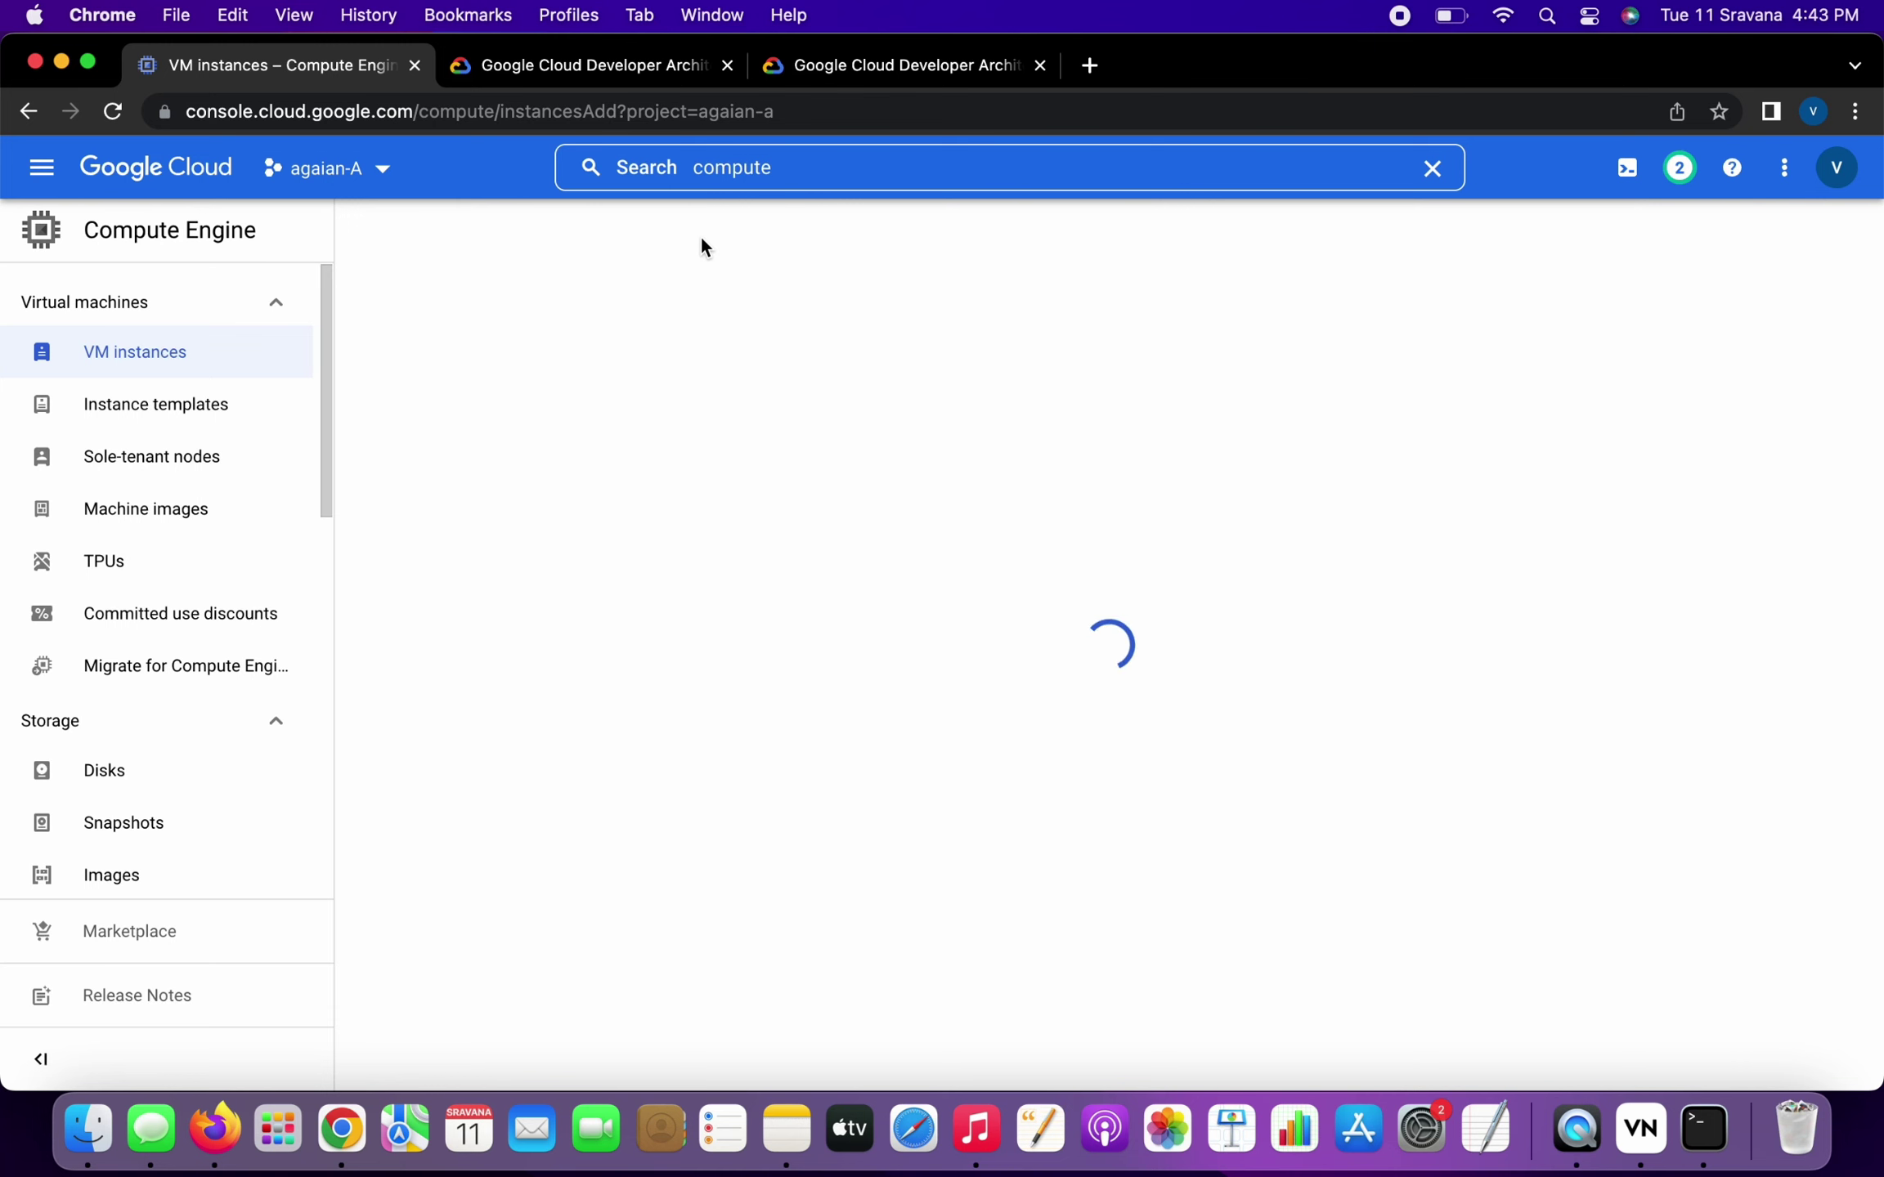
pyautogui.tripleClick(692, 304)
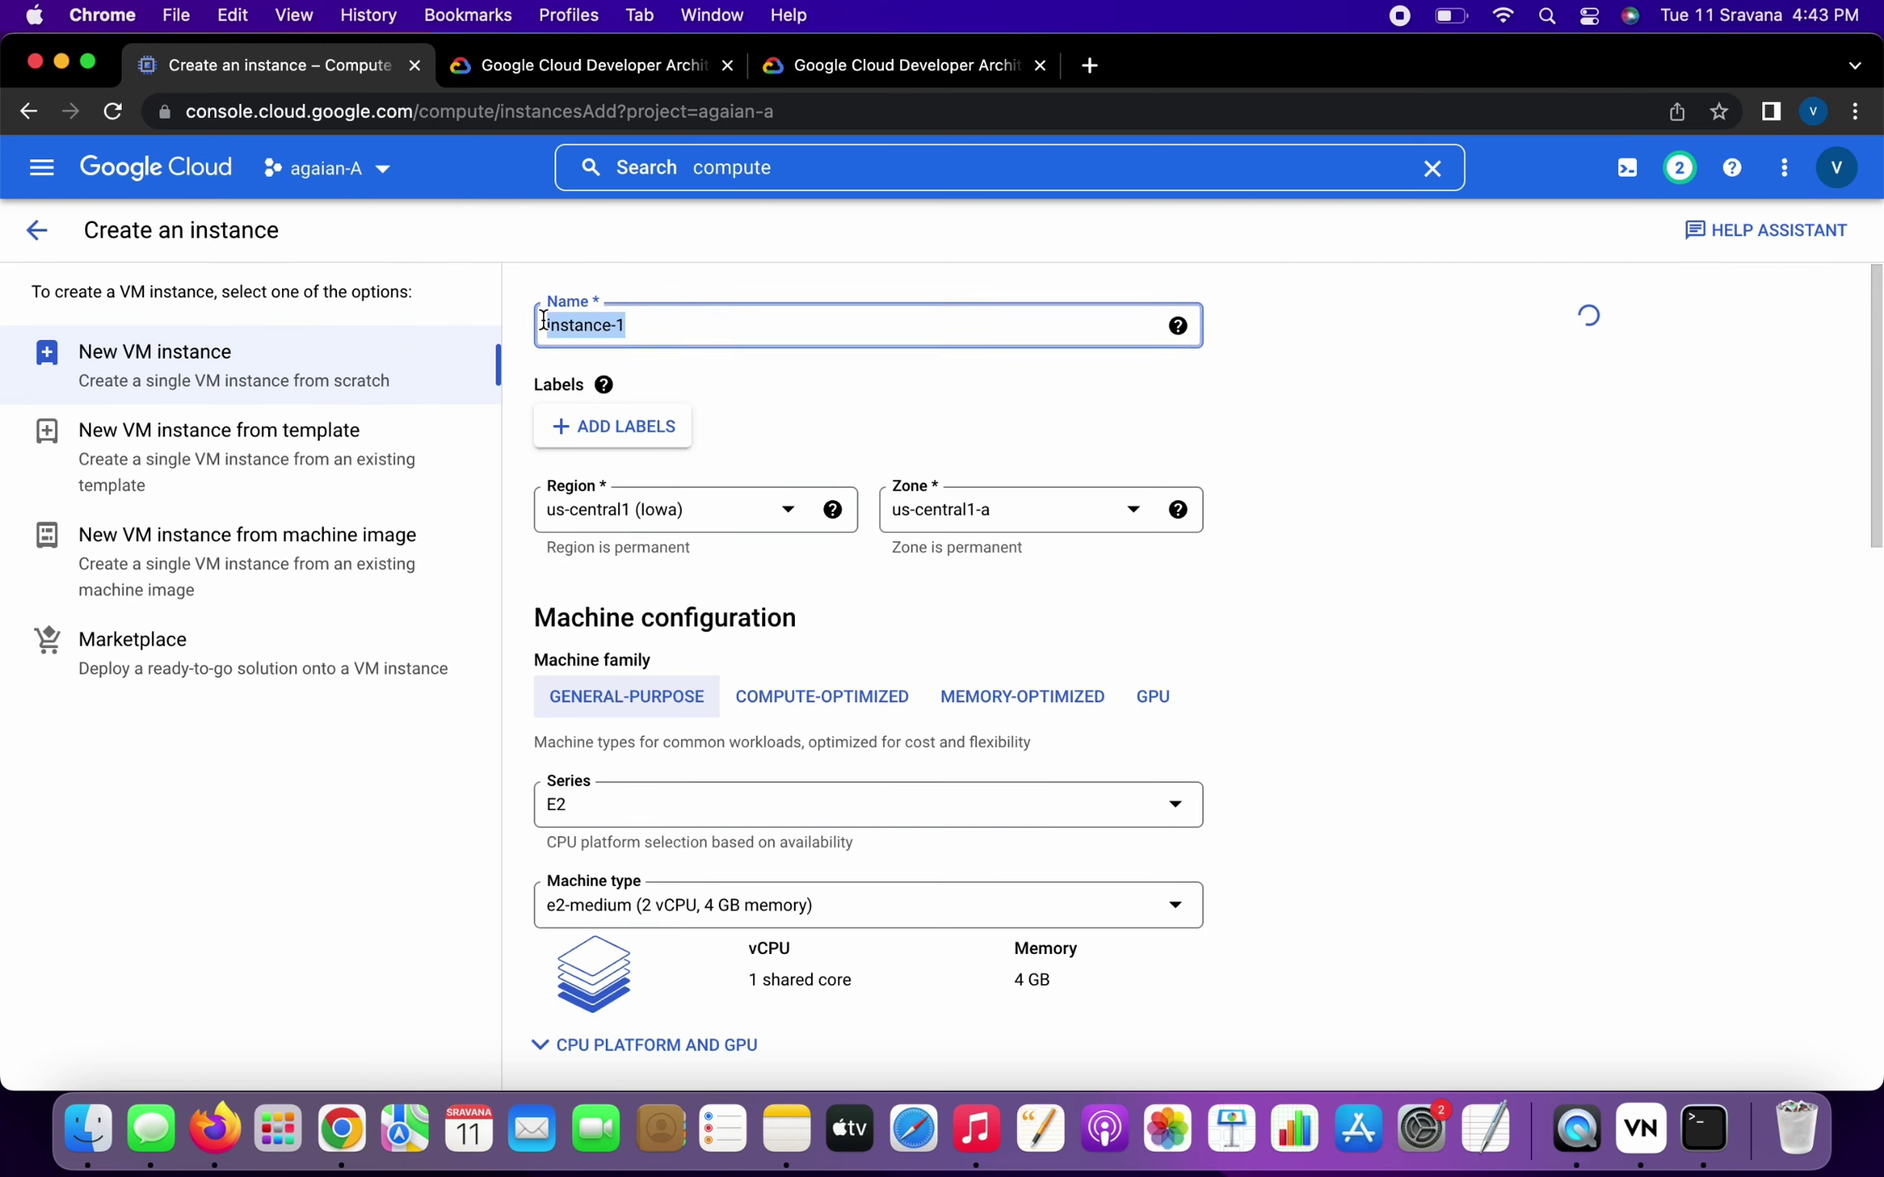
pyautogui.press('BackSpace')
pyautogui.write('spot')
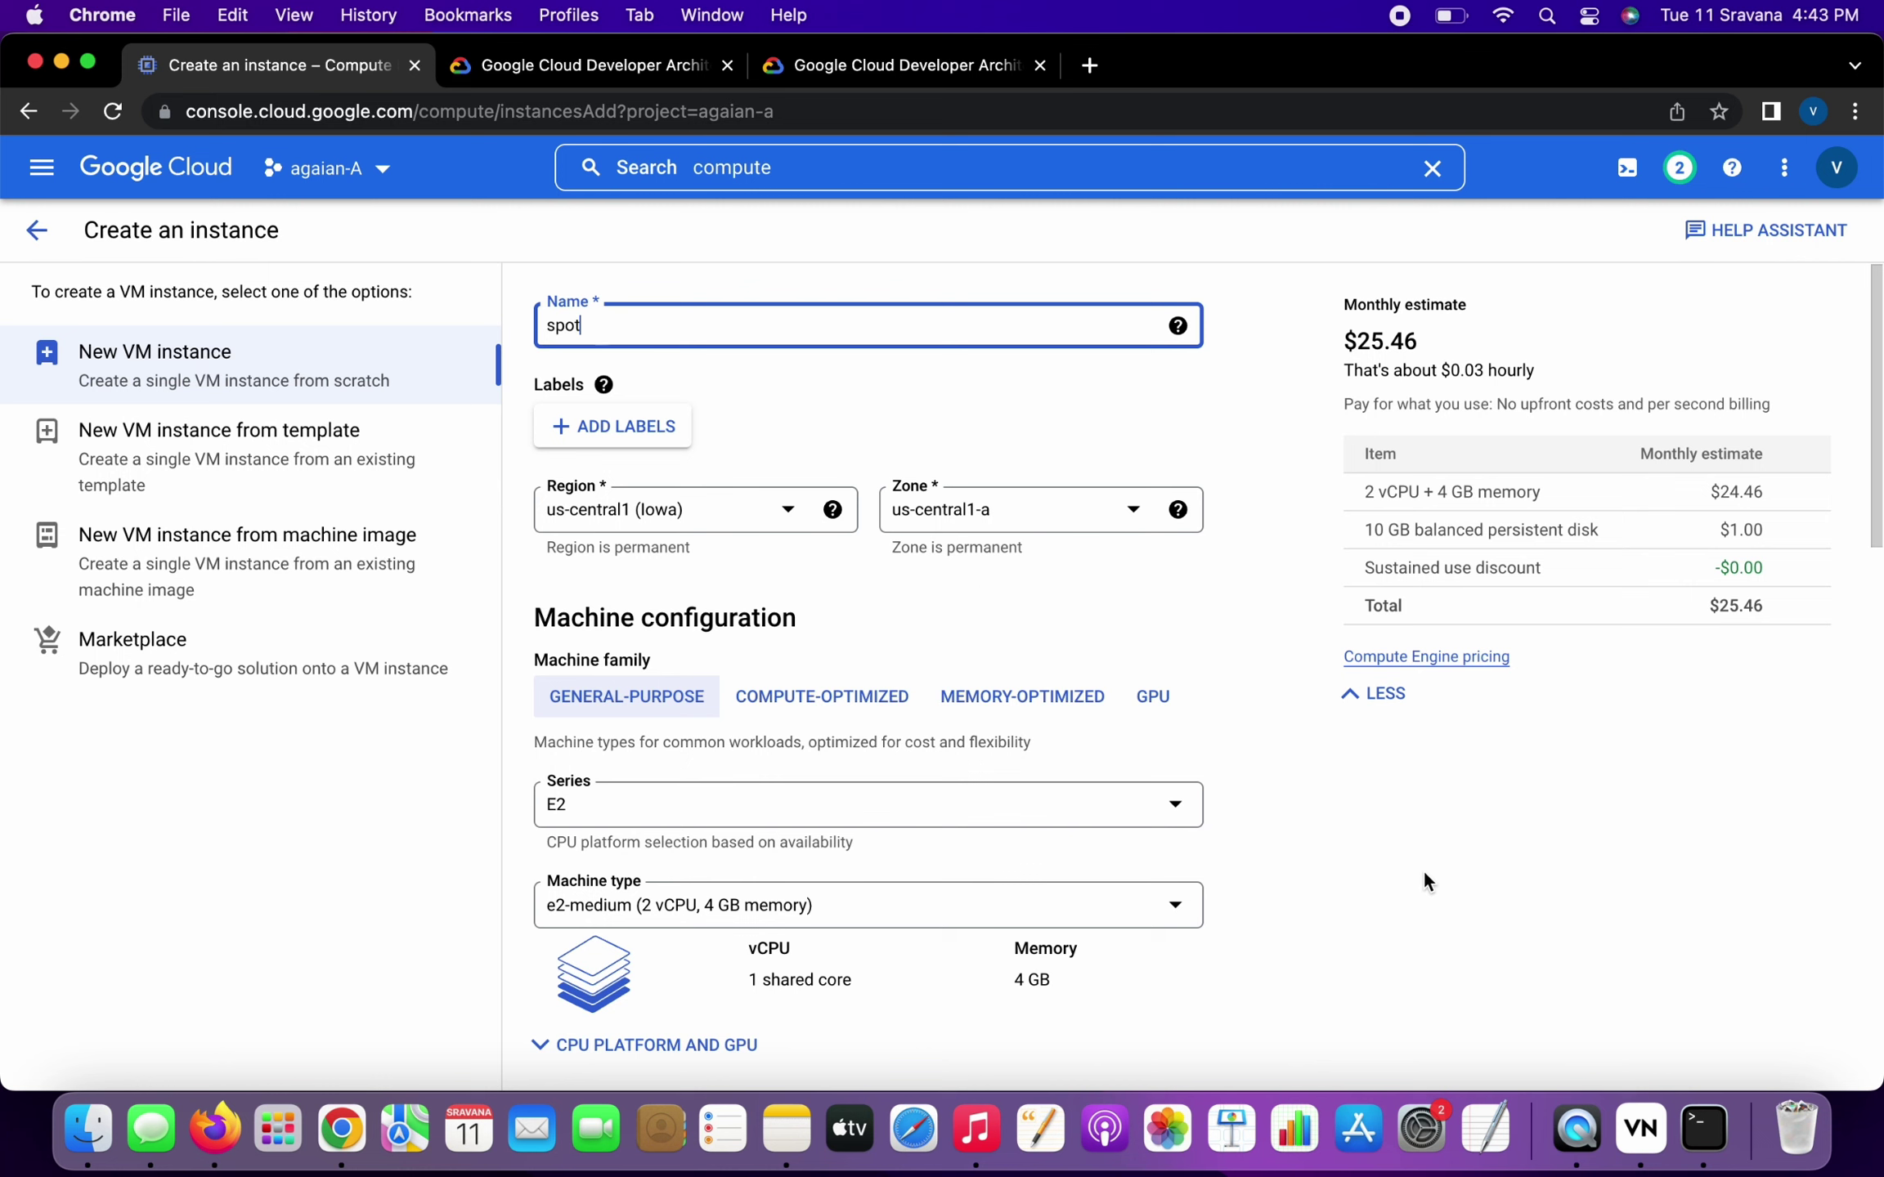
# Step: Expand the advanced management options of the new instance and set its VM provisioning model to Spot
pyautogui.scroll(-5, 912, 806)
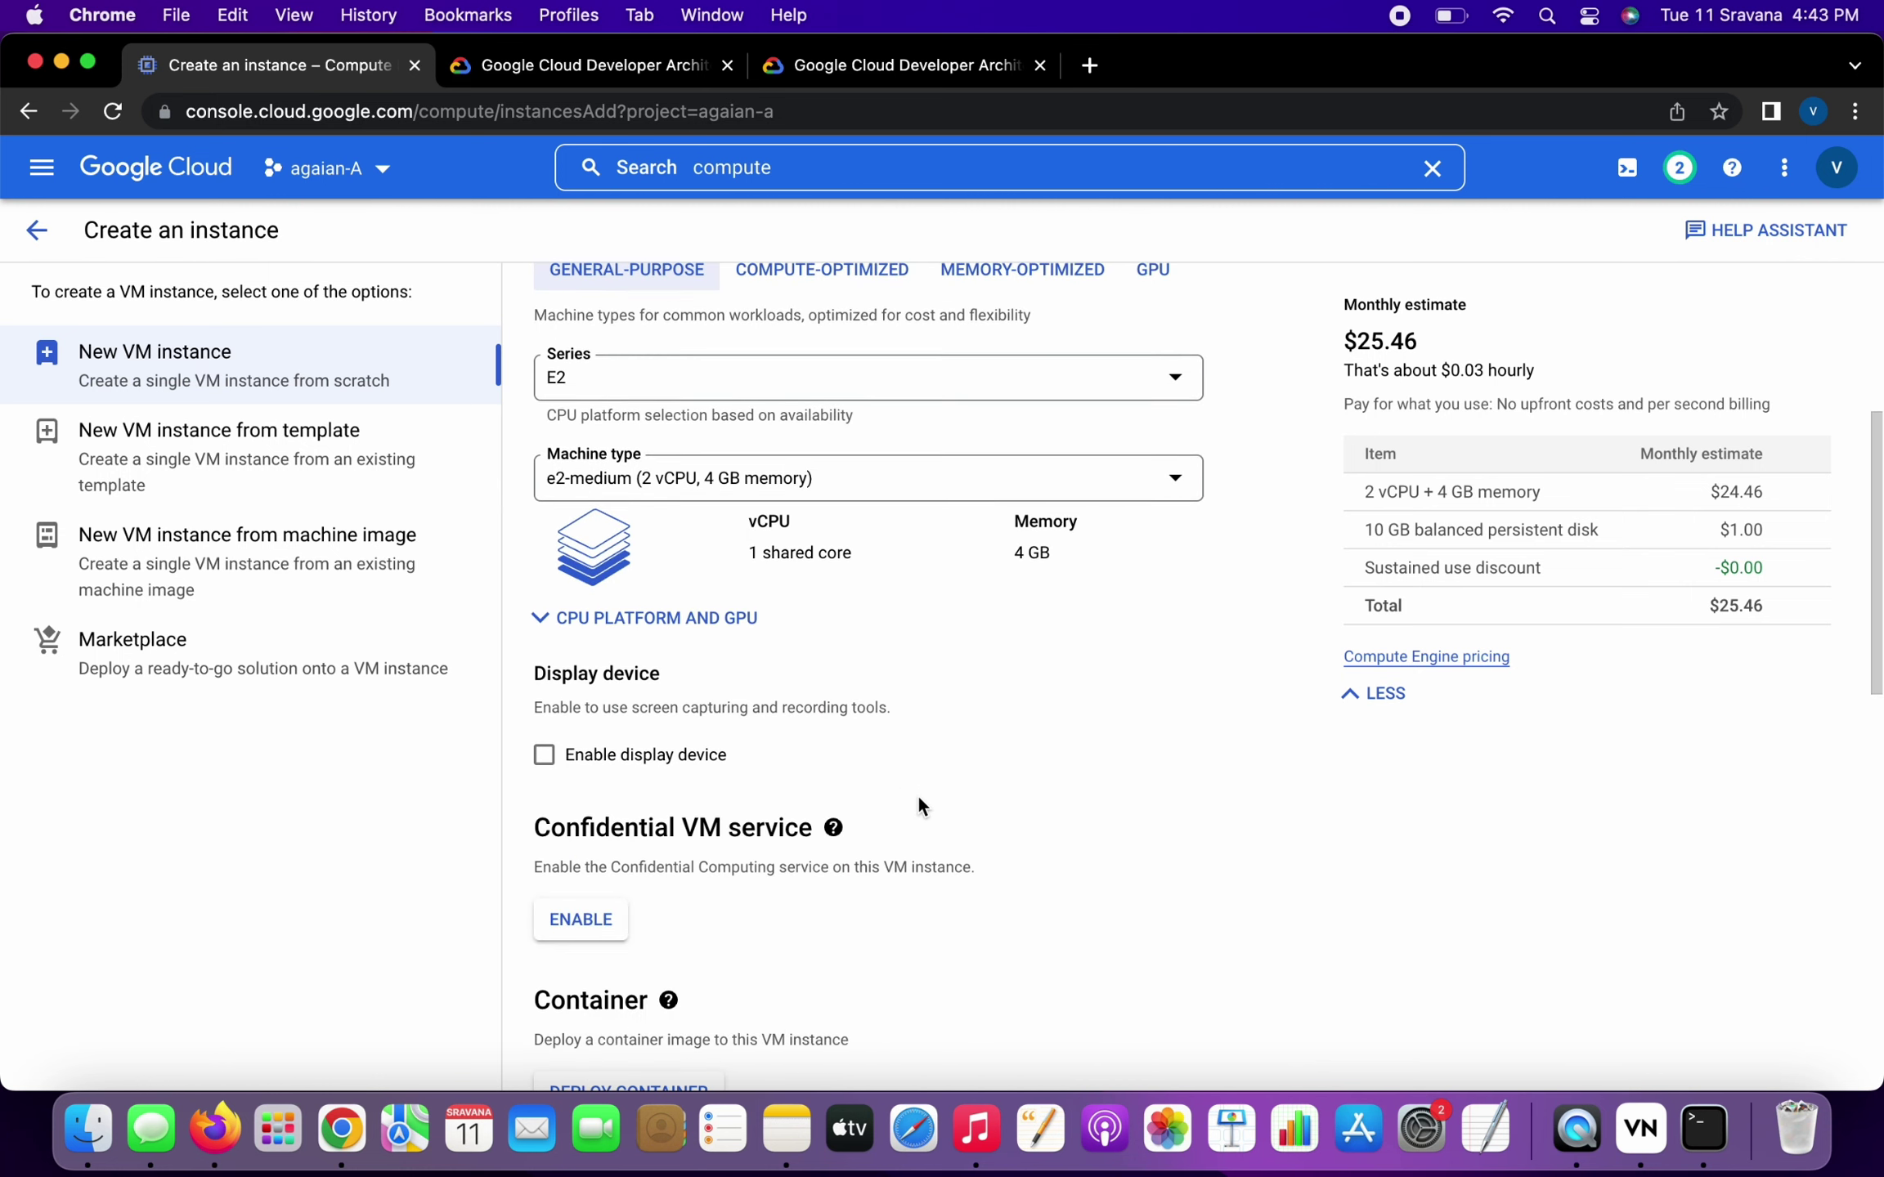
pyautogui.scroll(-12, 917, 805)
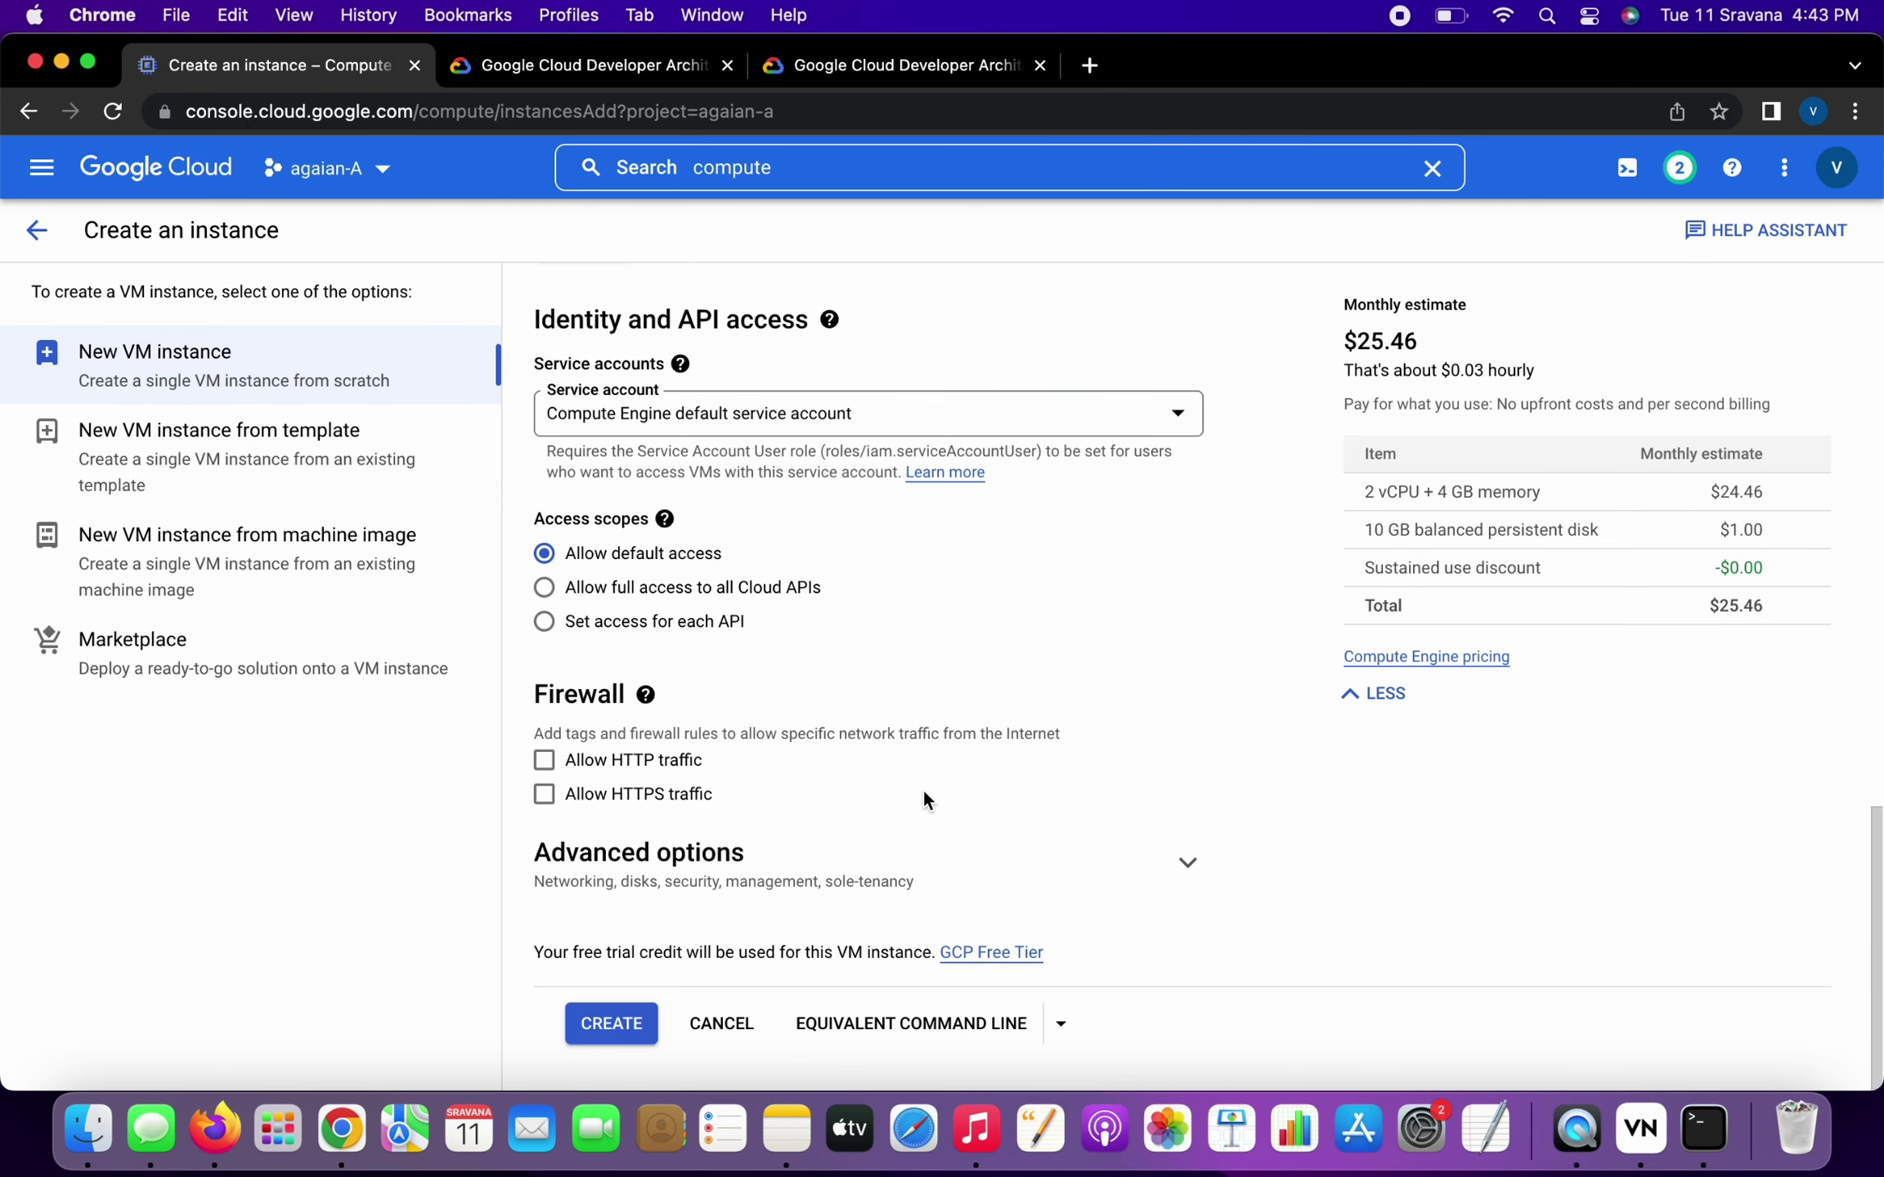
pyautogui.click(1187, 863)
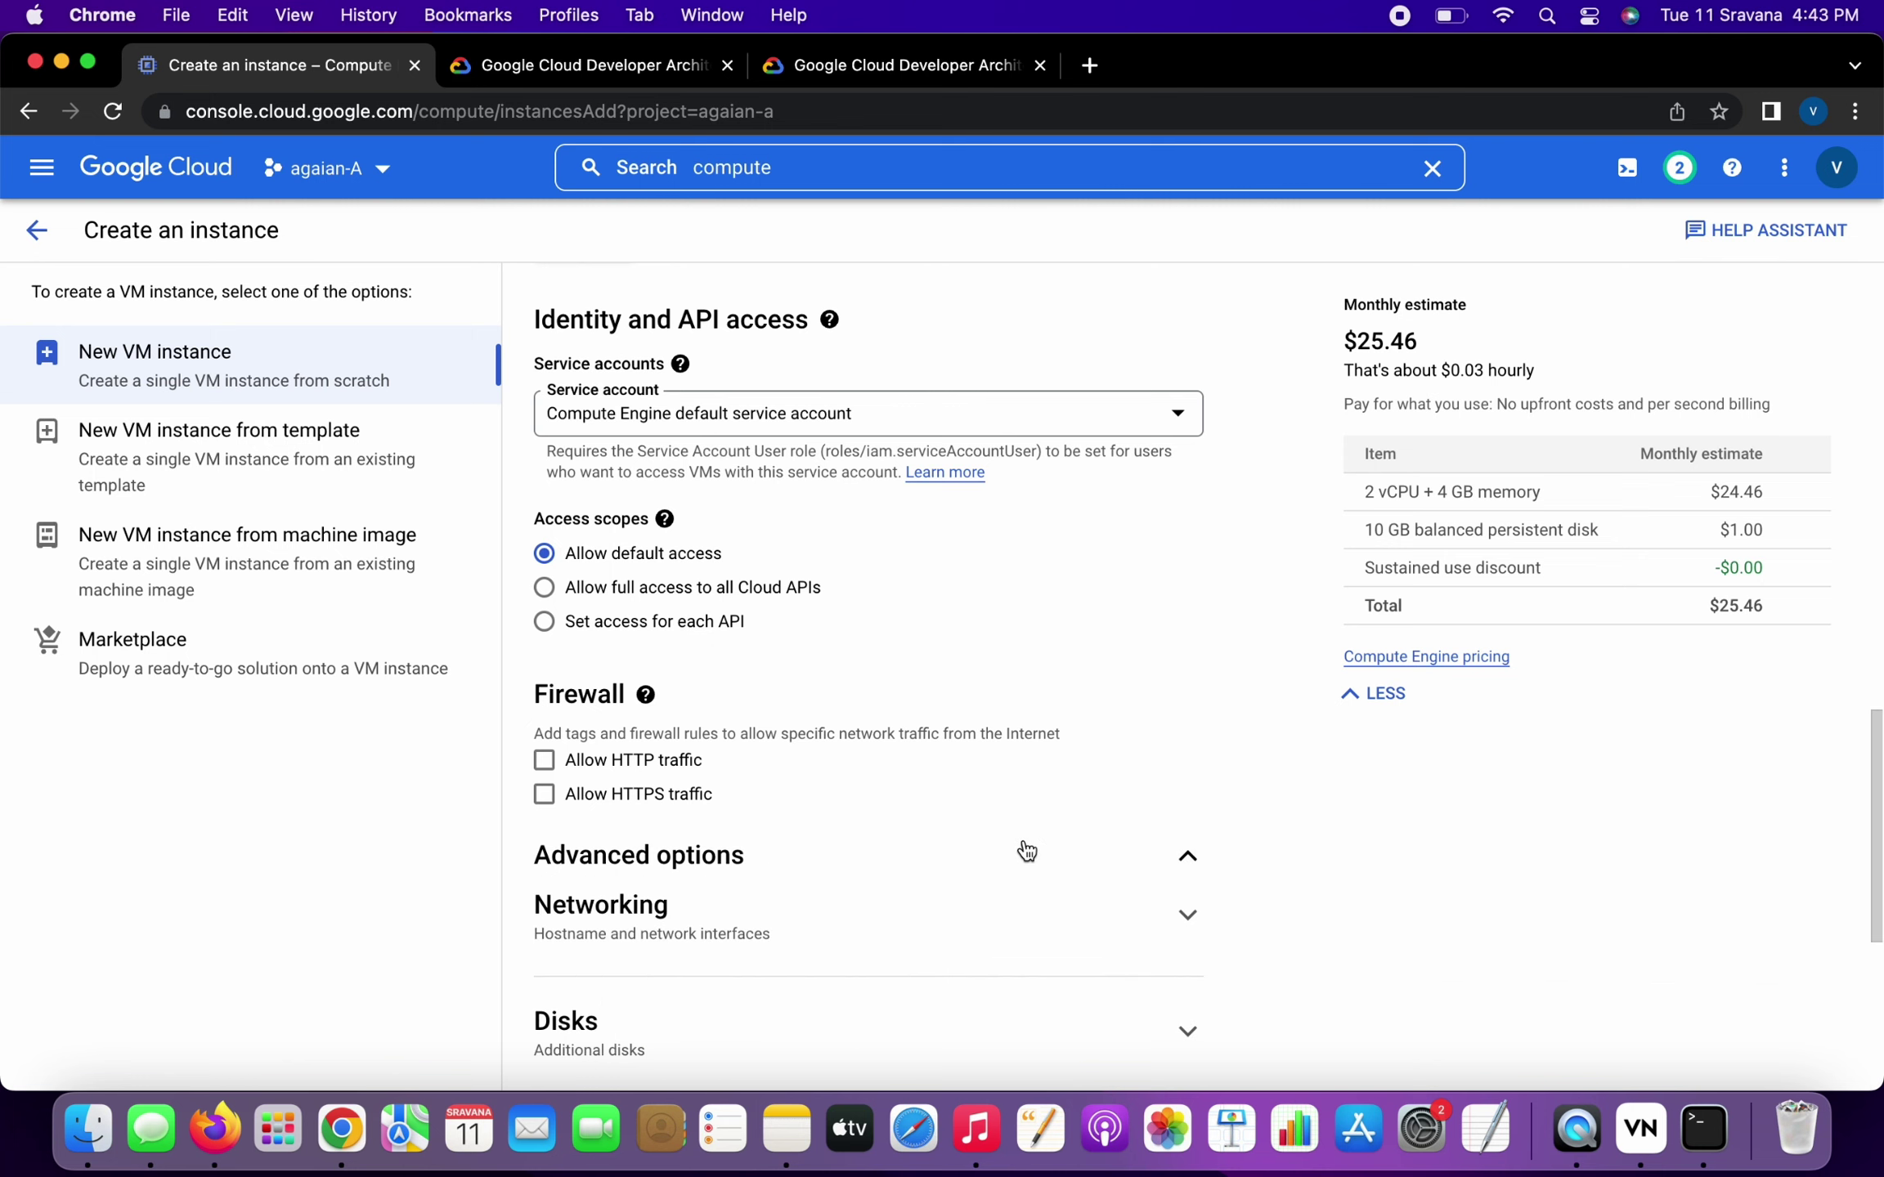
pyautogui.scroll(-5, 1013, 853)
pyautogui.click(1157, 828)
pyautogui.scroll(-10, 1022, 820)
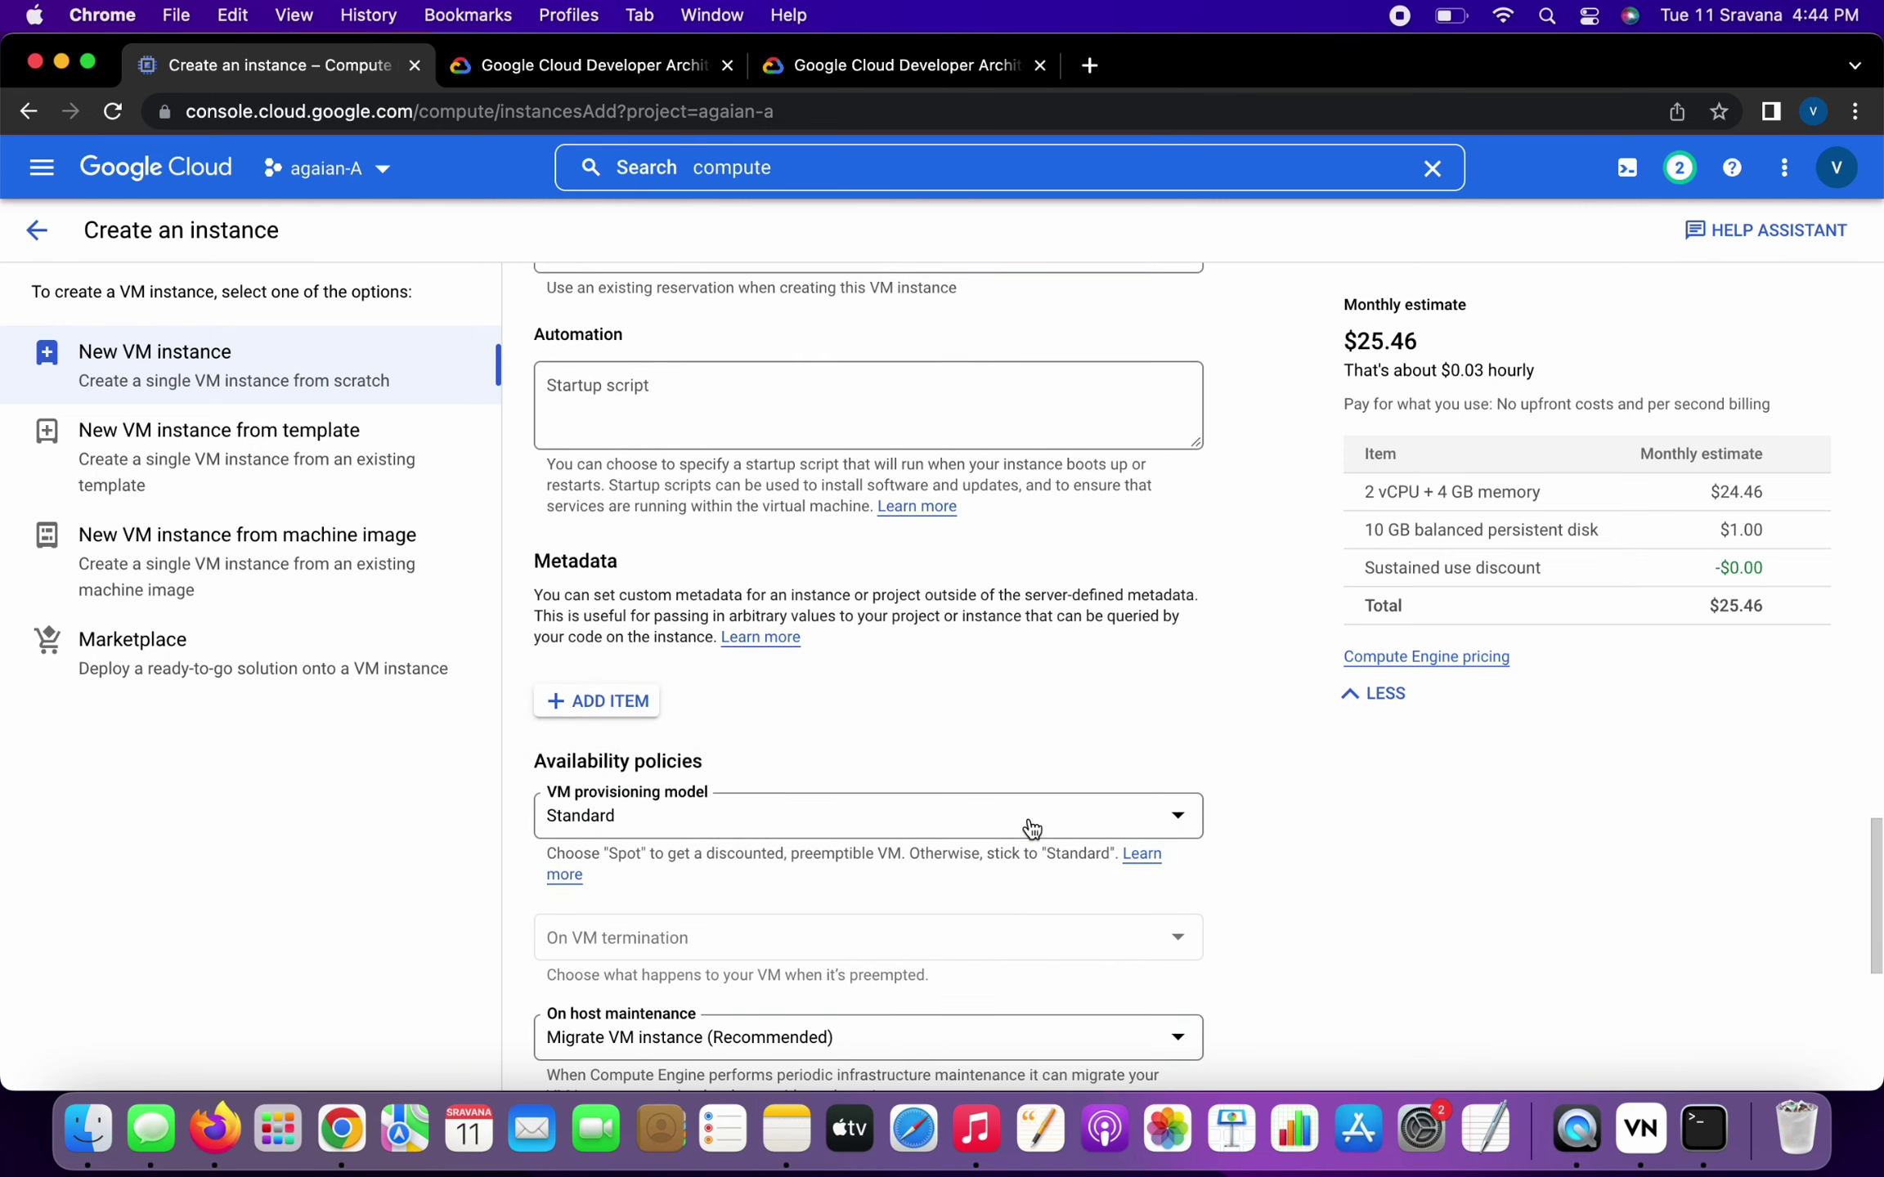
pyautogui.click(1026, 818)
pyautogui.click(748, 891)
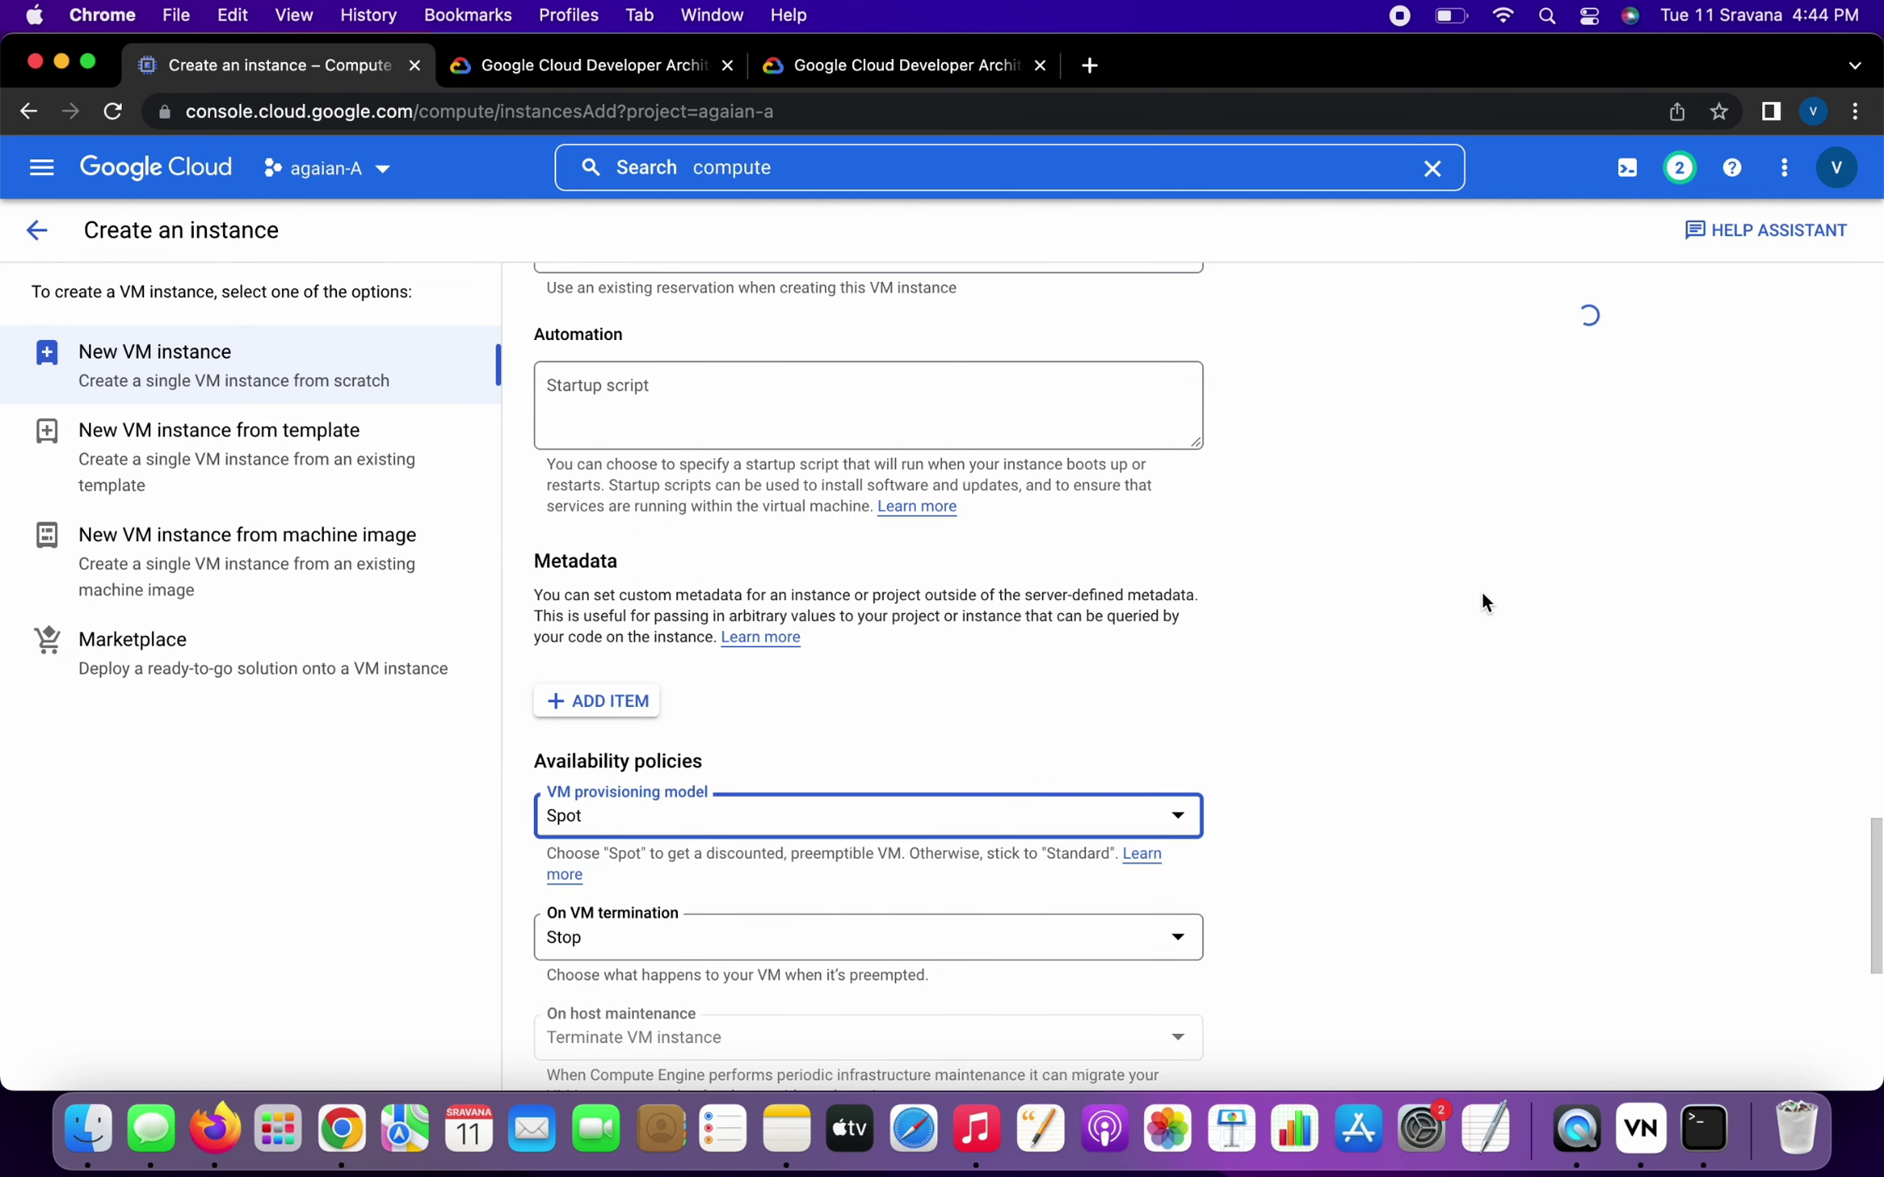
# Step: Check the total monthly estimate, create the spot VM instance and refresh the VM instances list
pyautogui.moveTo(1676, 606); pyautogui.dragTo(1793, 603)
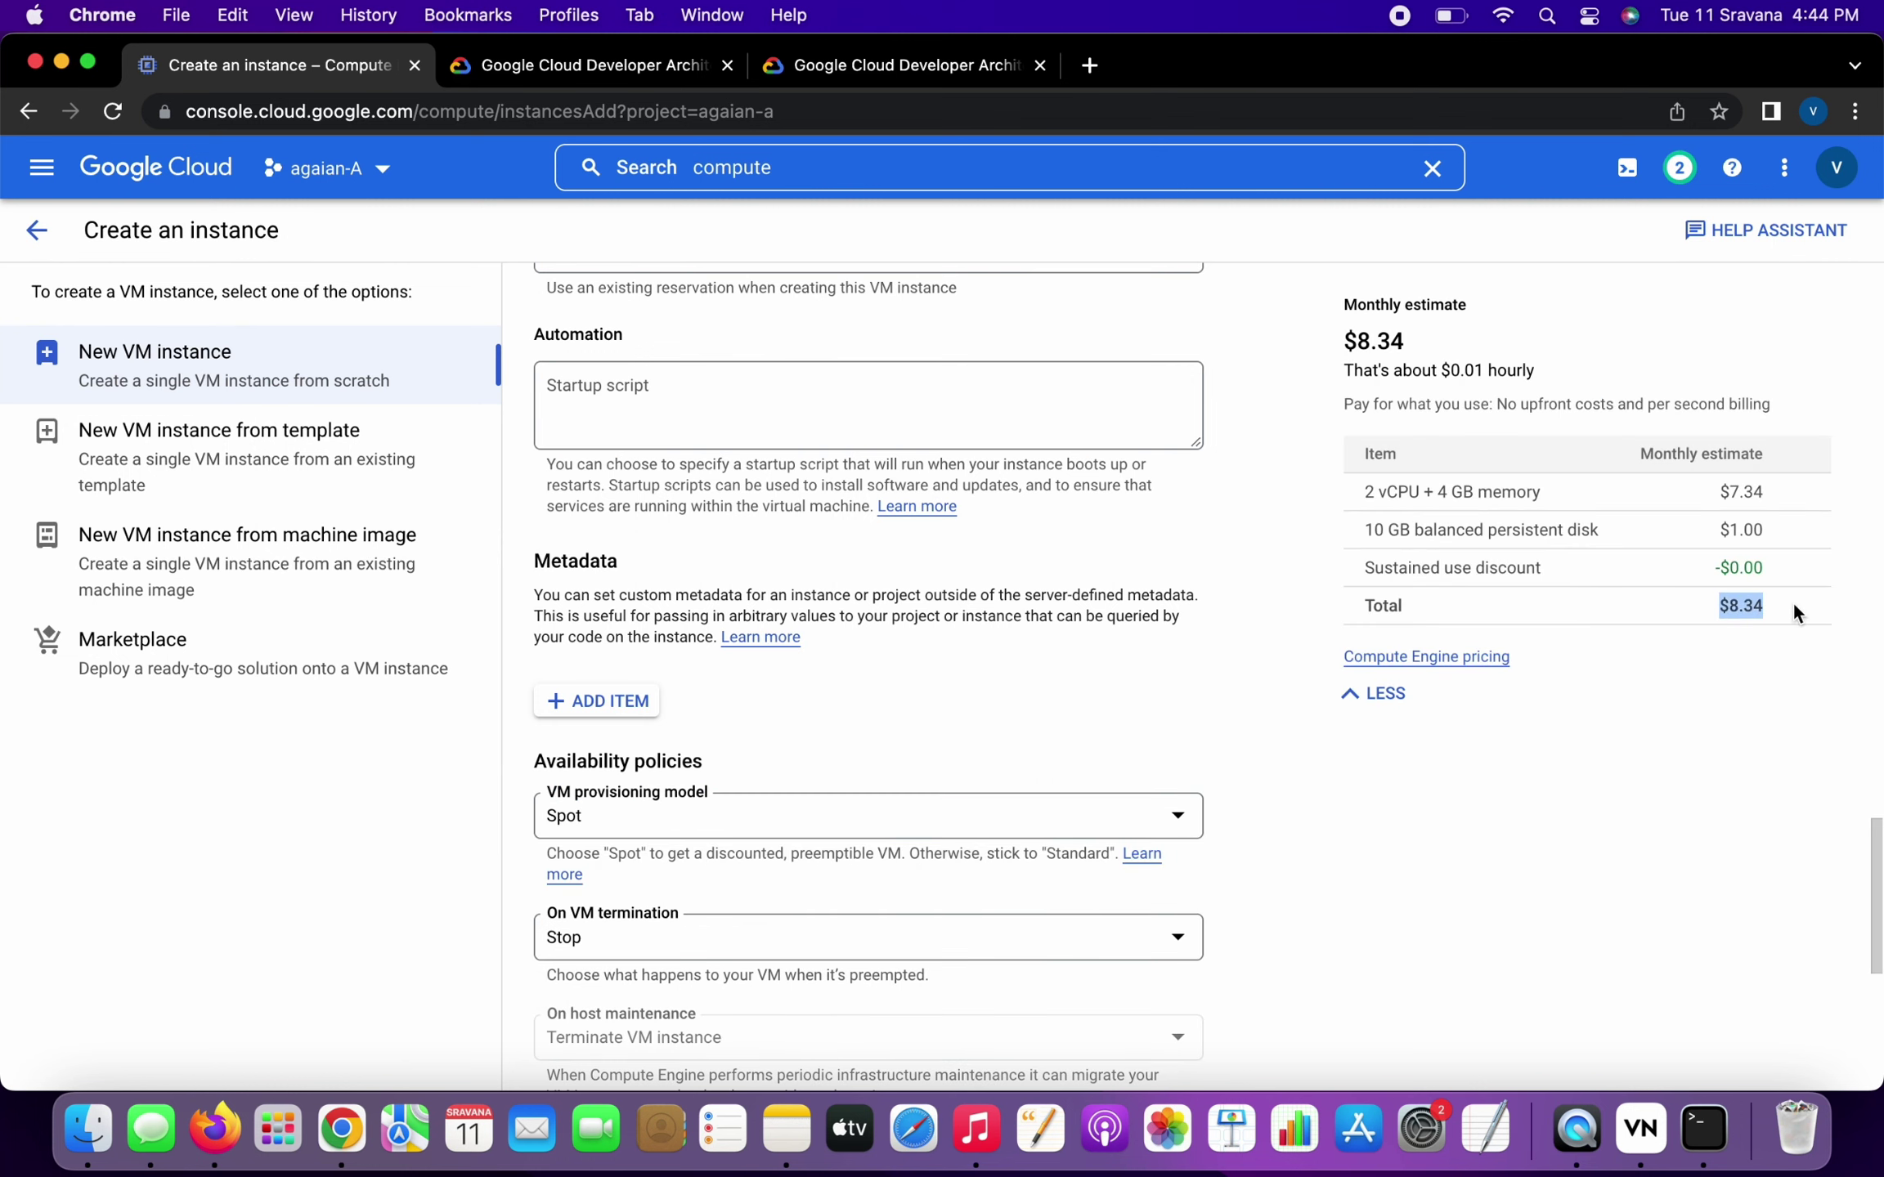
pyautogui.scroll(-3, 921, 723)
pyautogui.scroll(-5, 1106, 715)
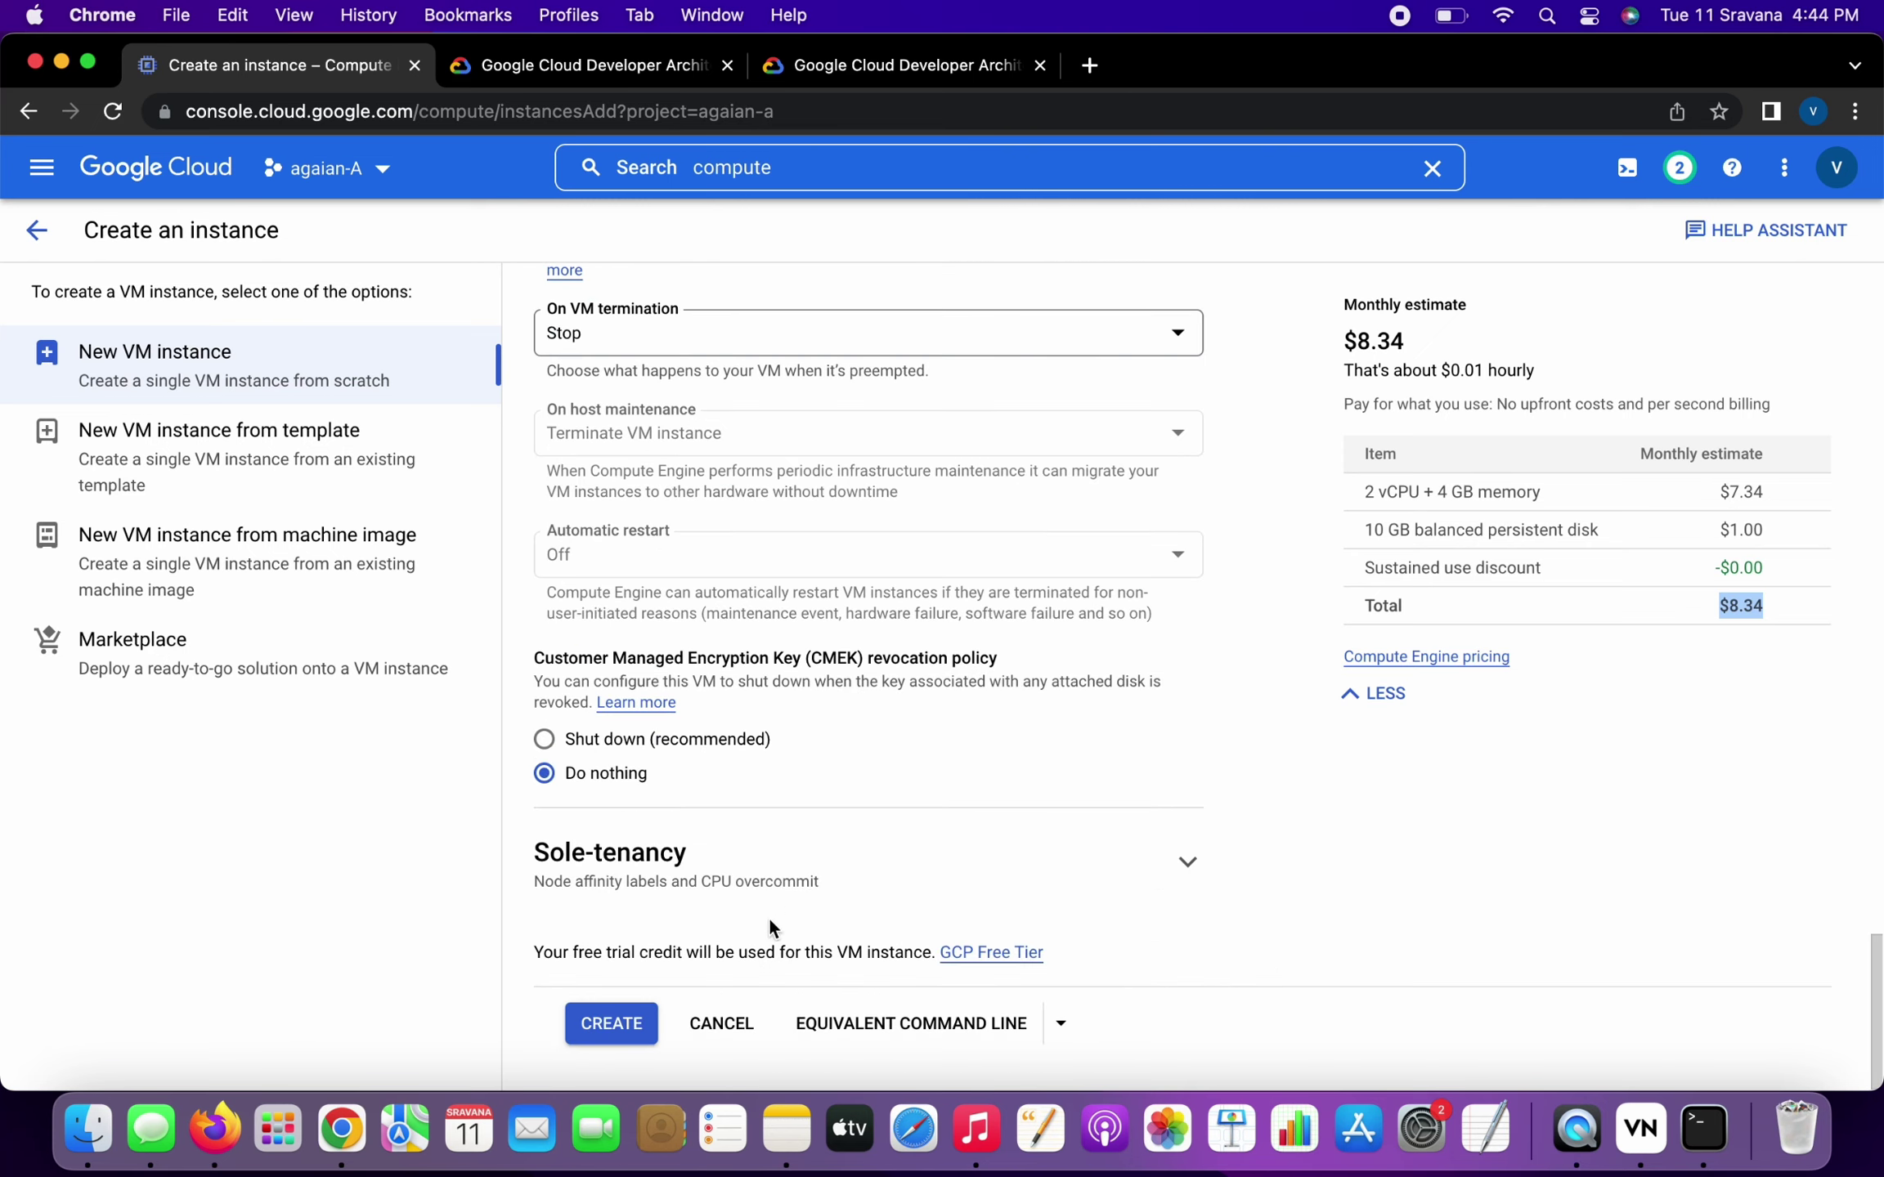
pyautogui.click(611, 1025)
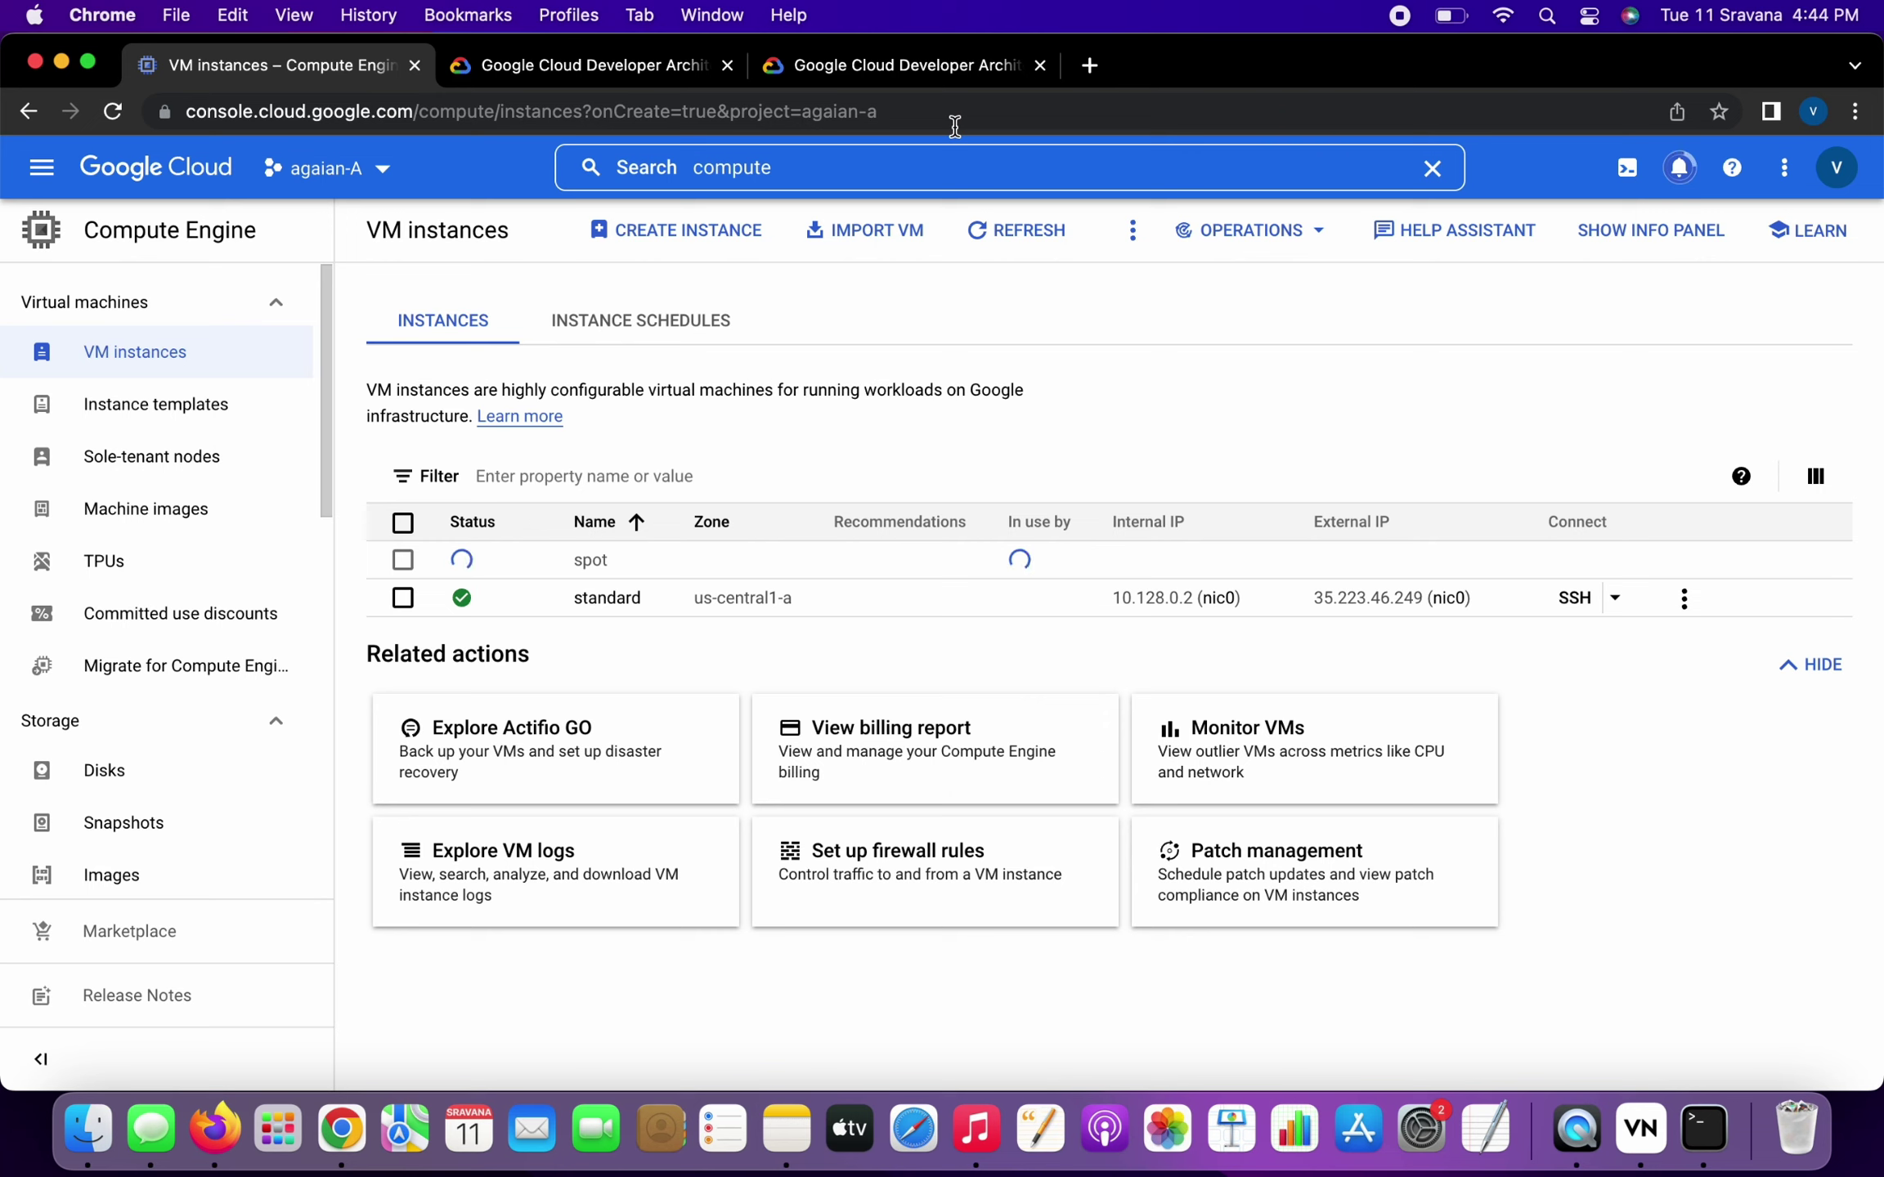
pyautogui.click(1014, 235)
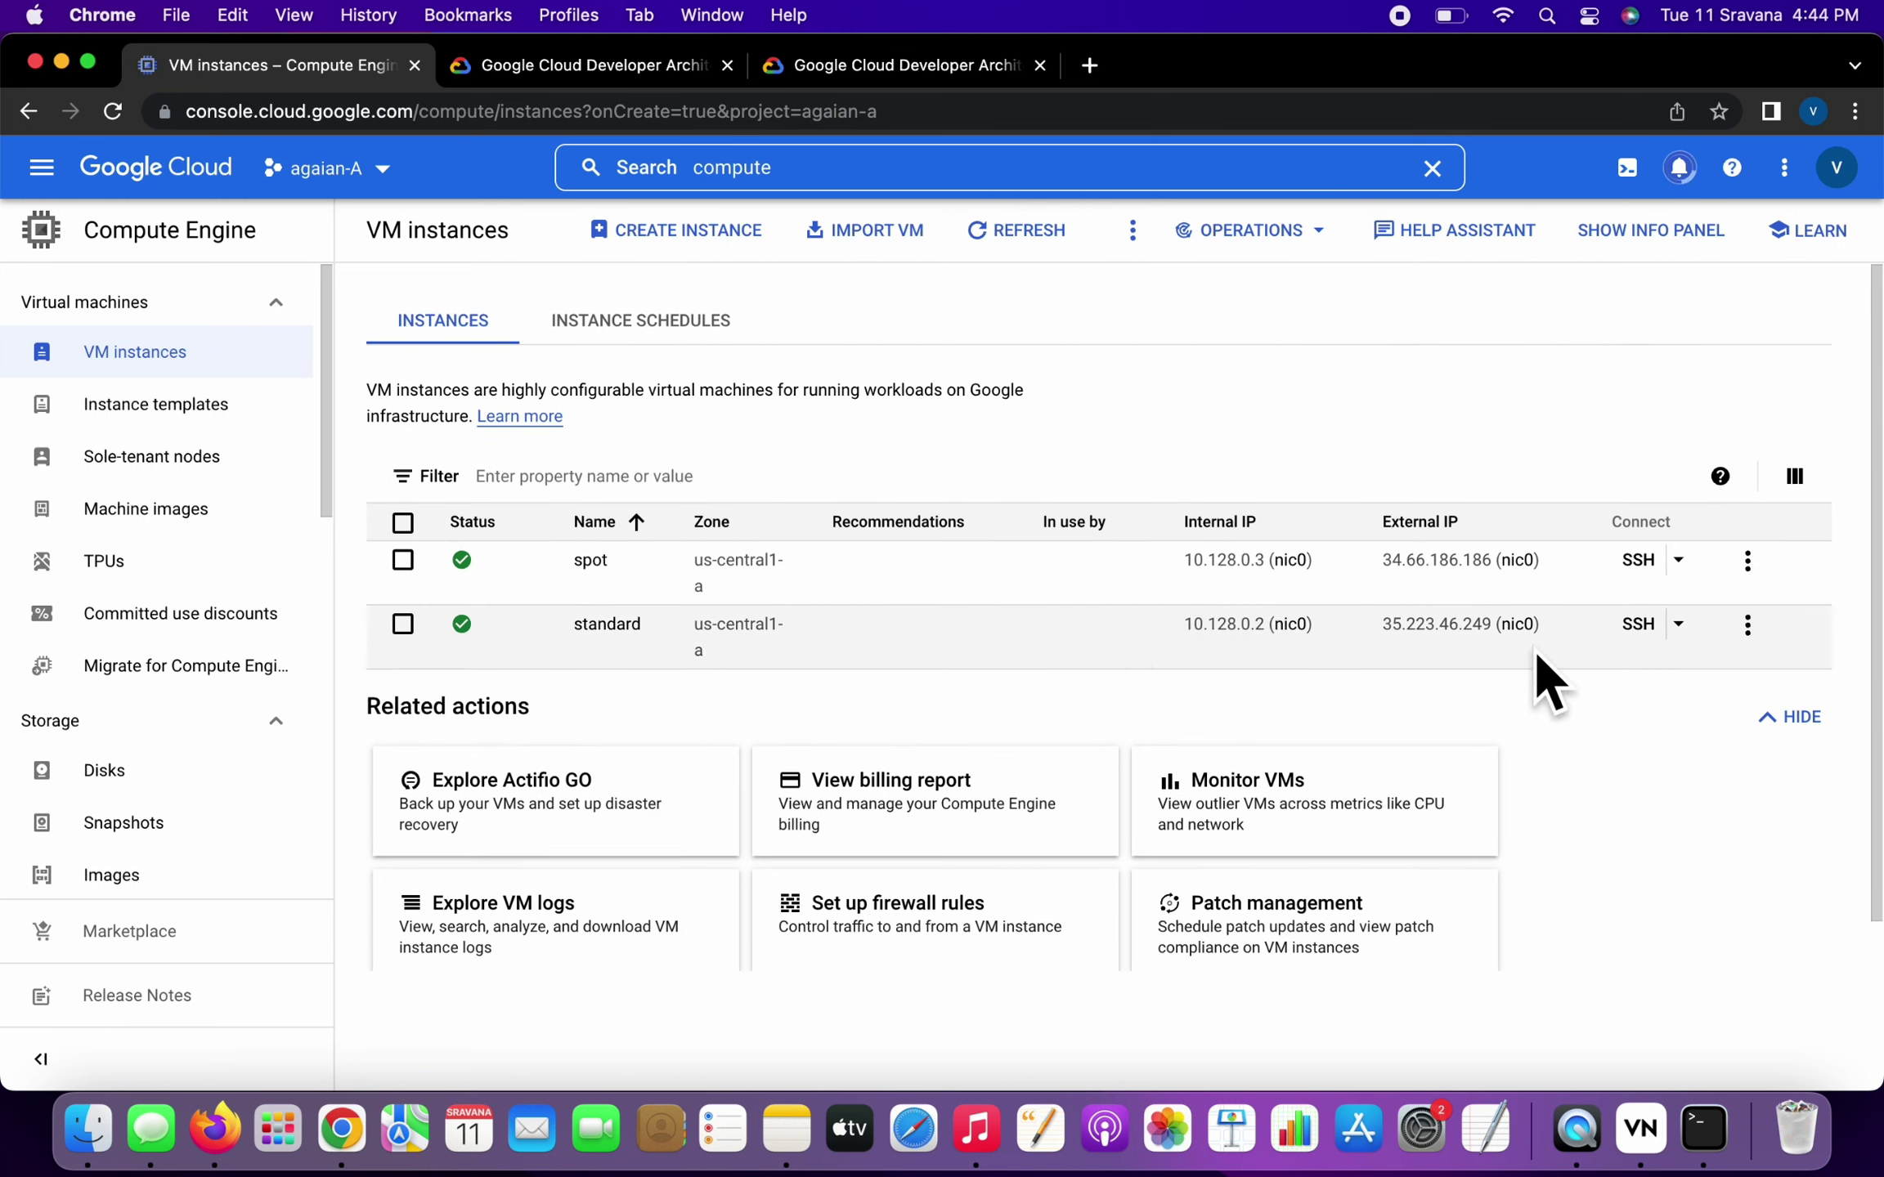
# Step: Switch to the Developer cheat sheet drawing with the VM notes and add "--->Done" at the end of the Spot line
pyautogui.click(403, 560)
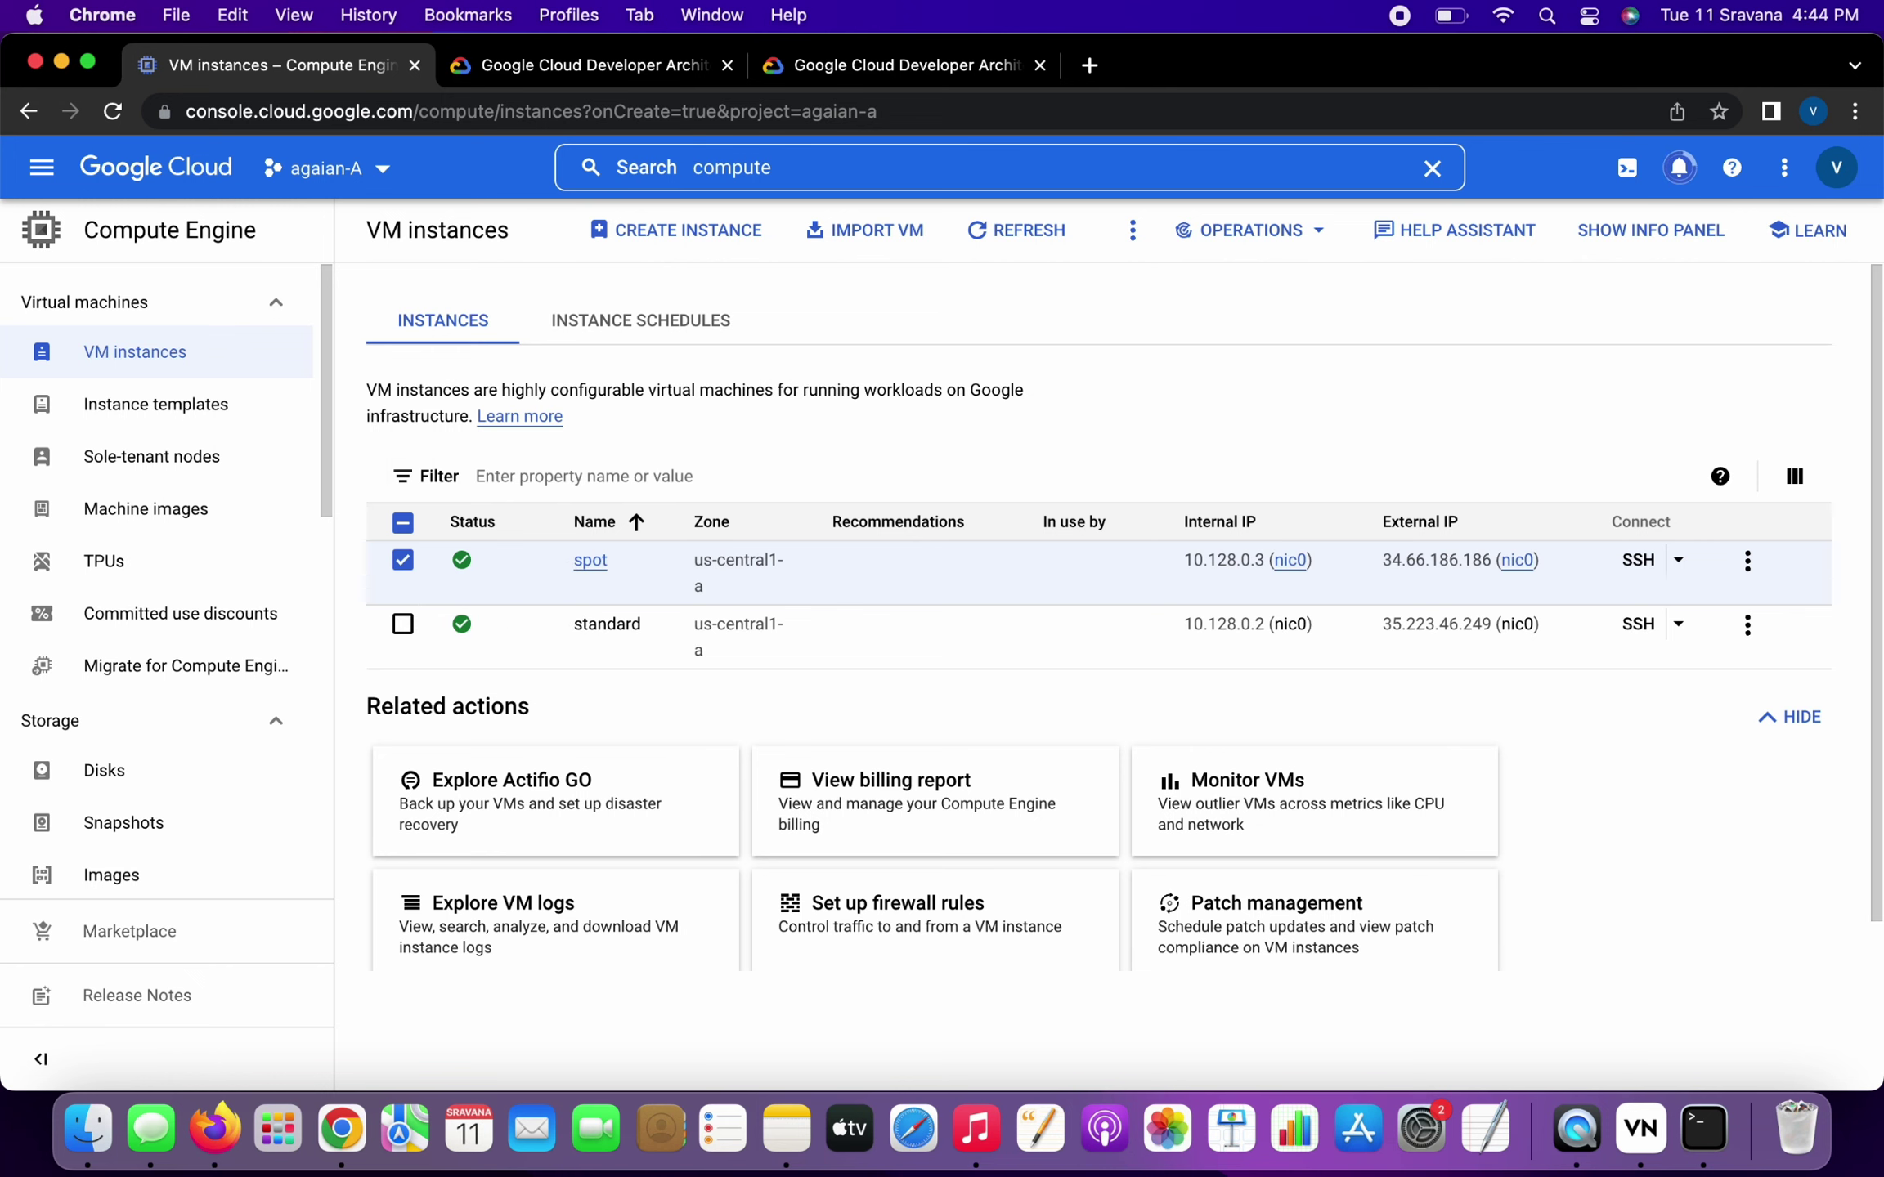
pyautogui.click(402, 560)
pyautogui.click(864, 72)
pyautogui.click(1080, 761)
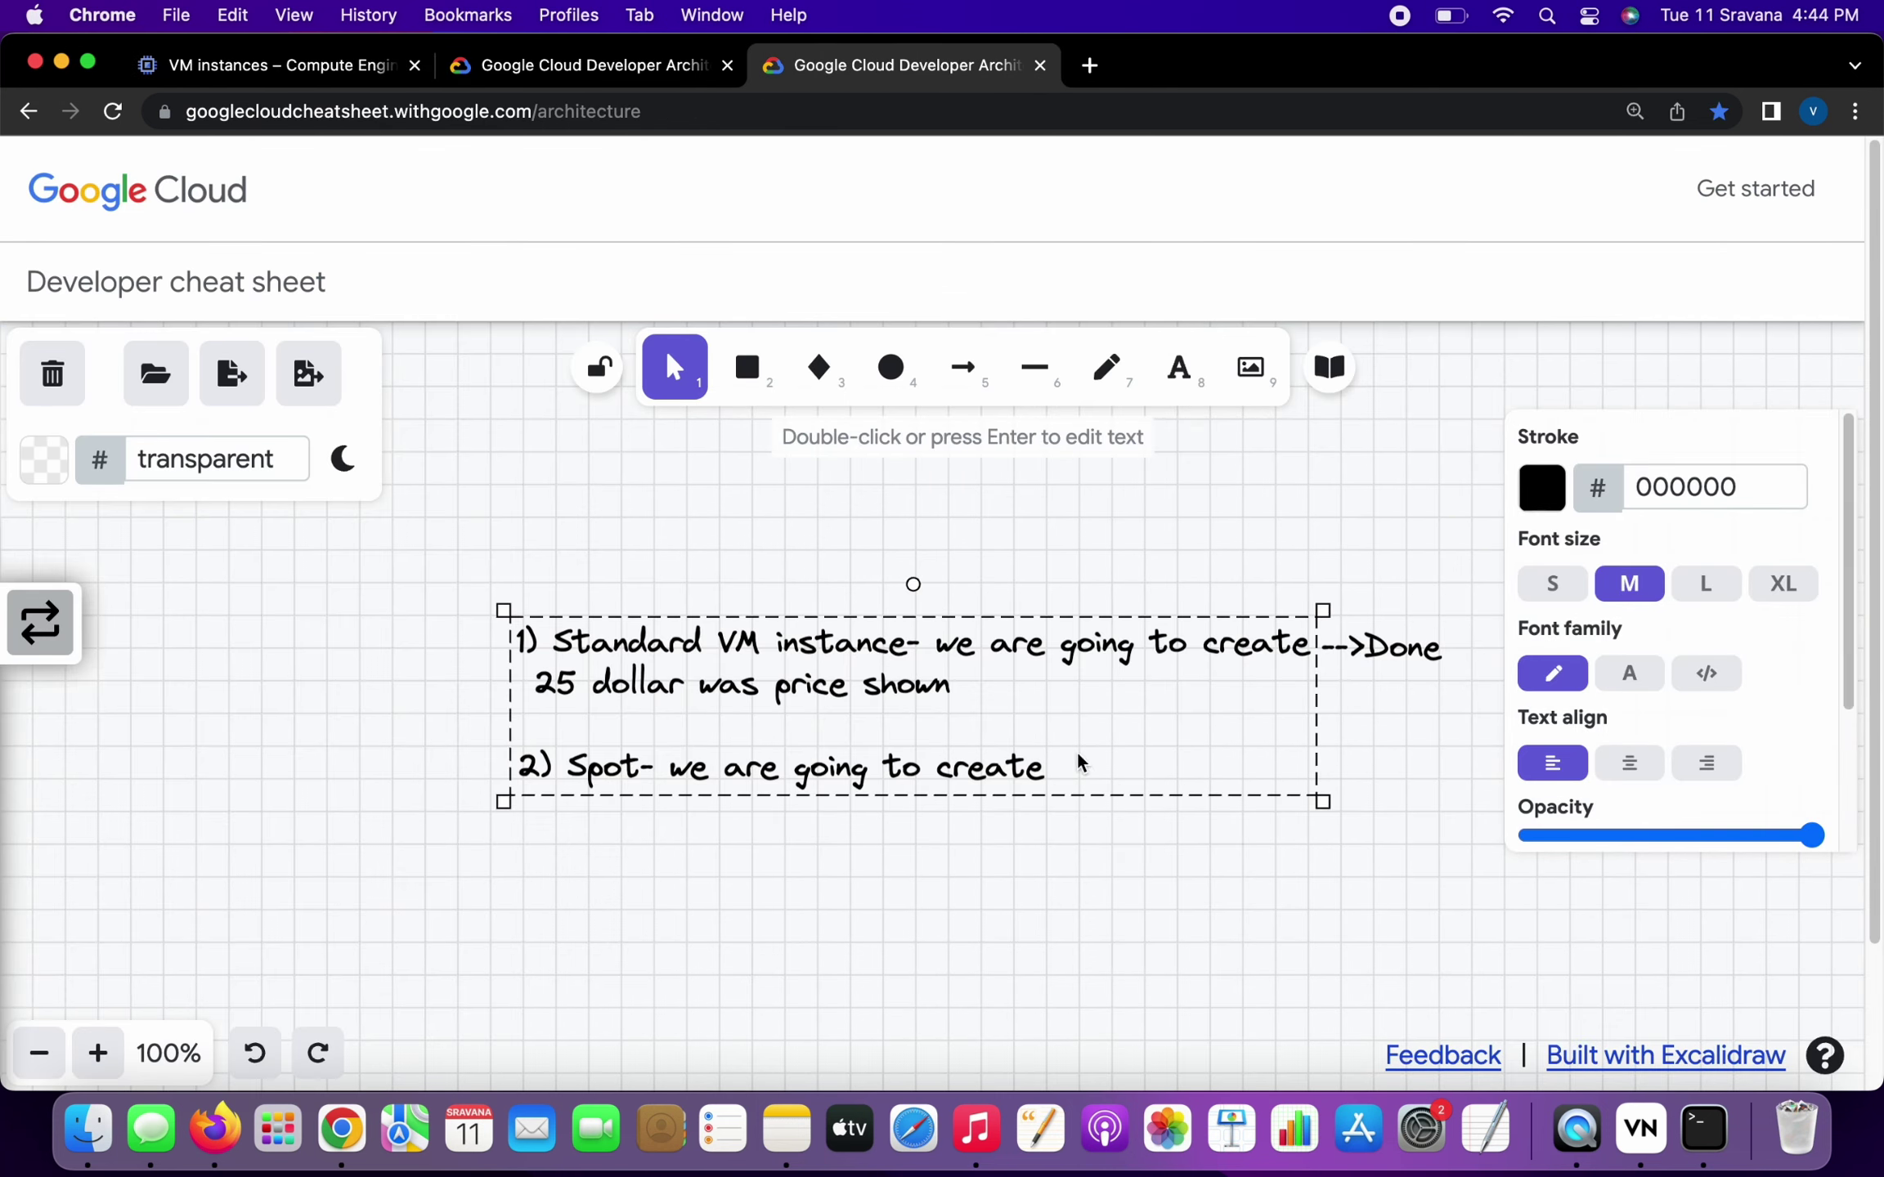
pyautogui.doubleClick(1078, 753)
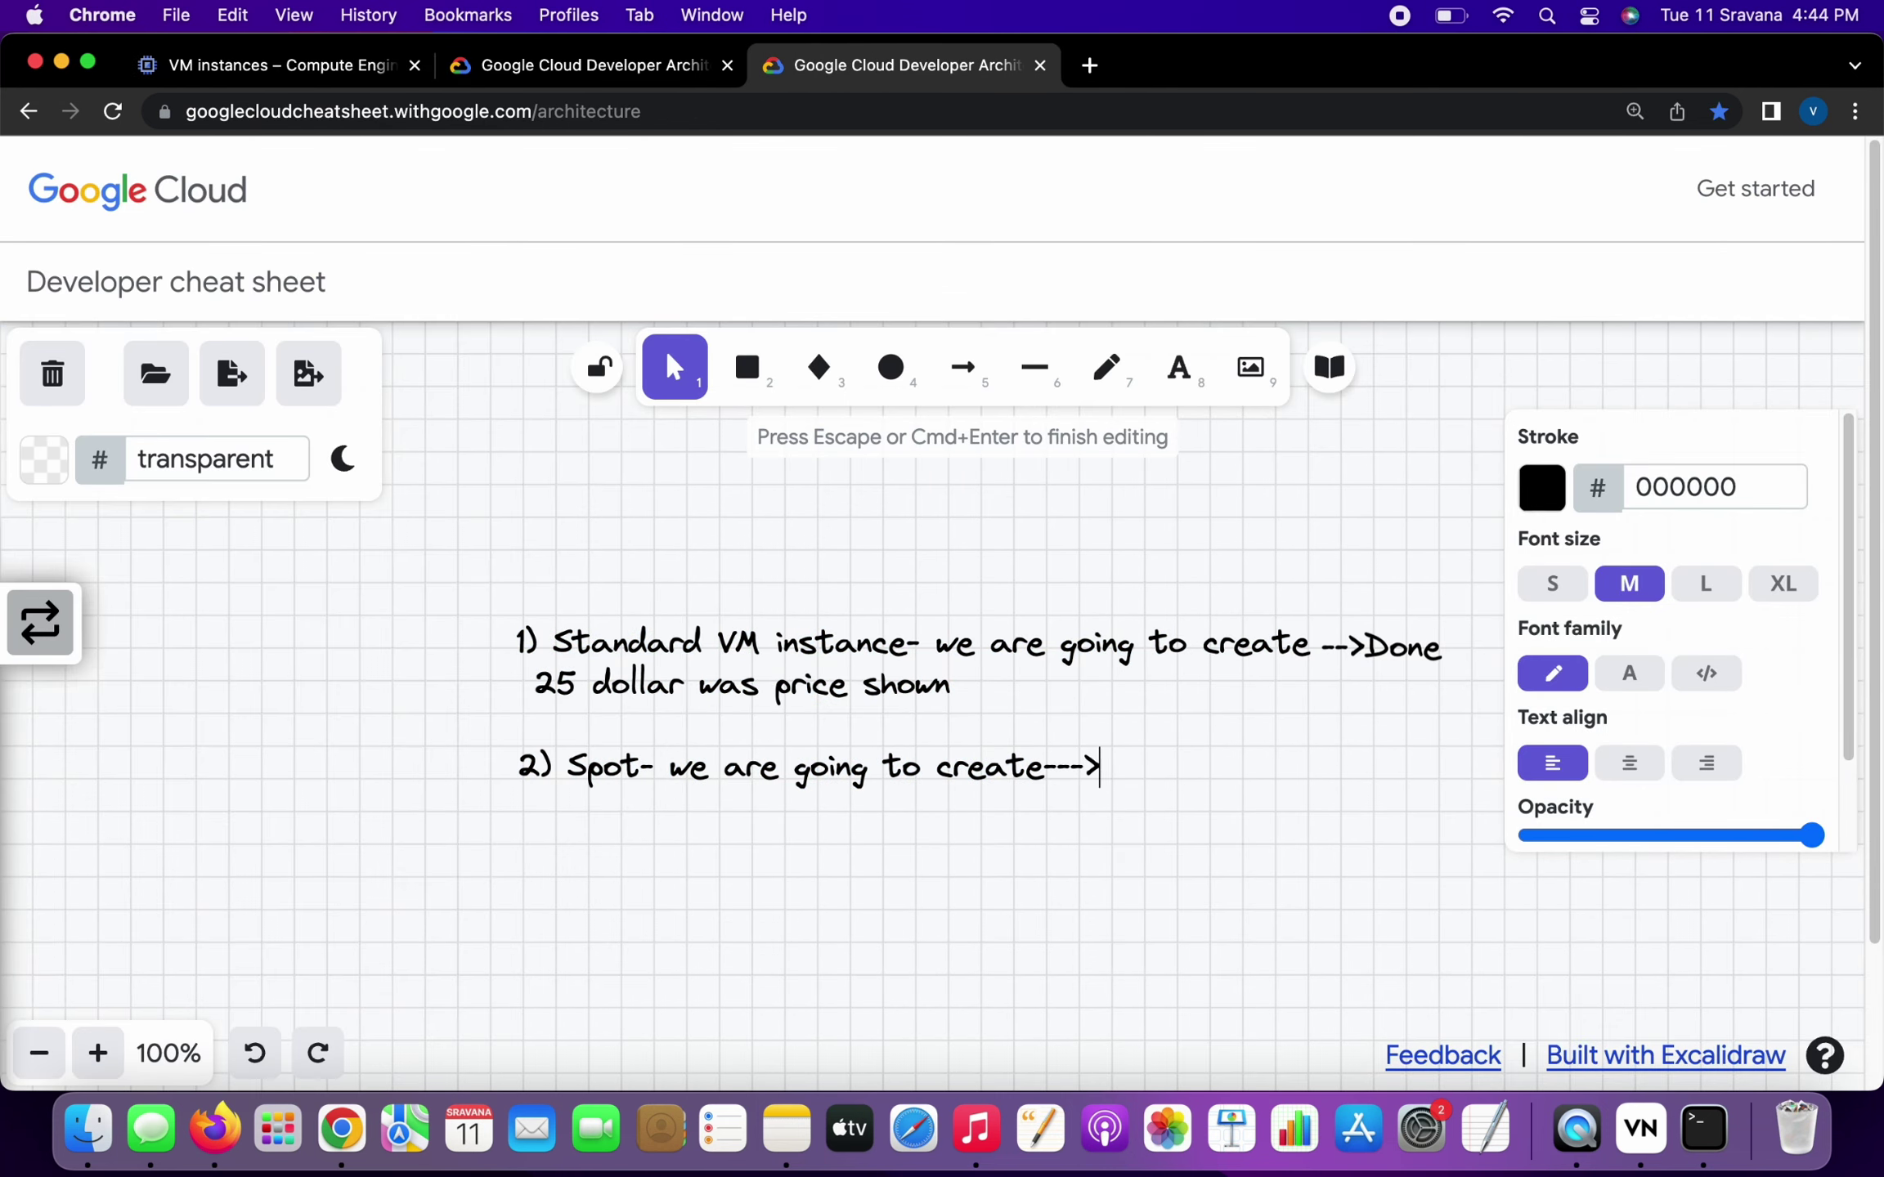
pyautogui.write('Don')
# Step: Add the note "8 dollar was price" below the Spot line, followed by a blank line
pyautogui.write('8 dollar was proce')
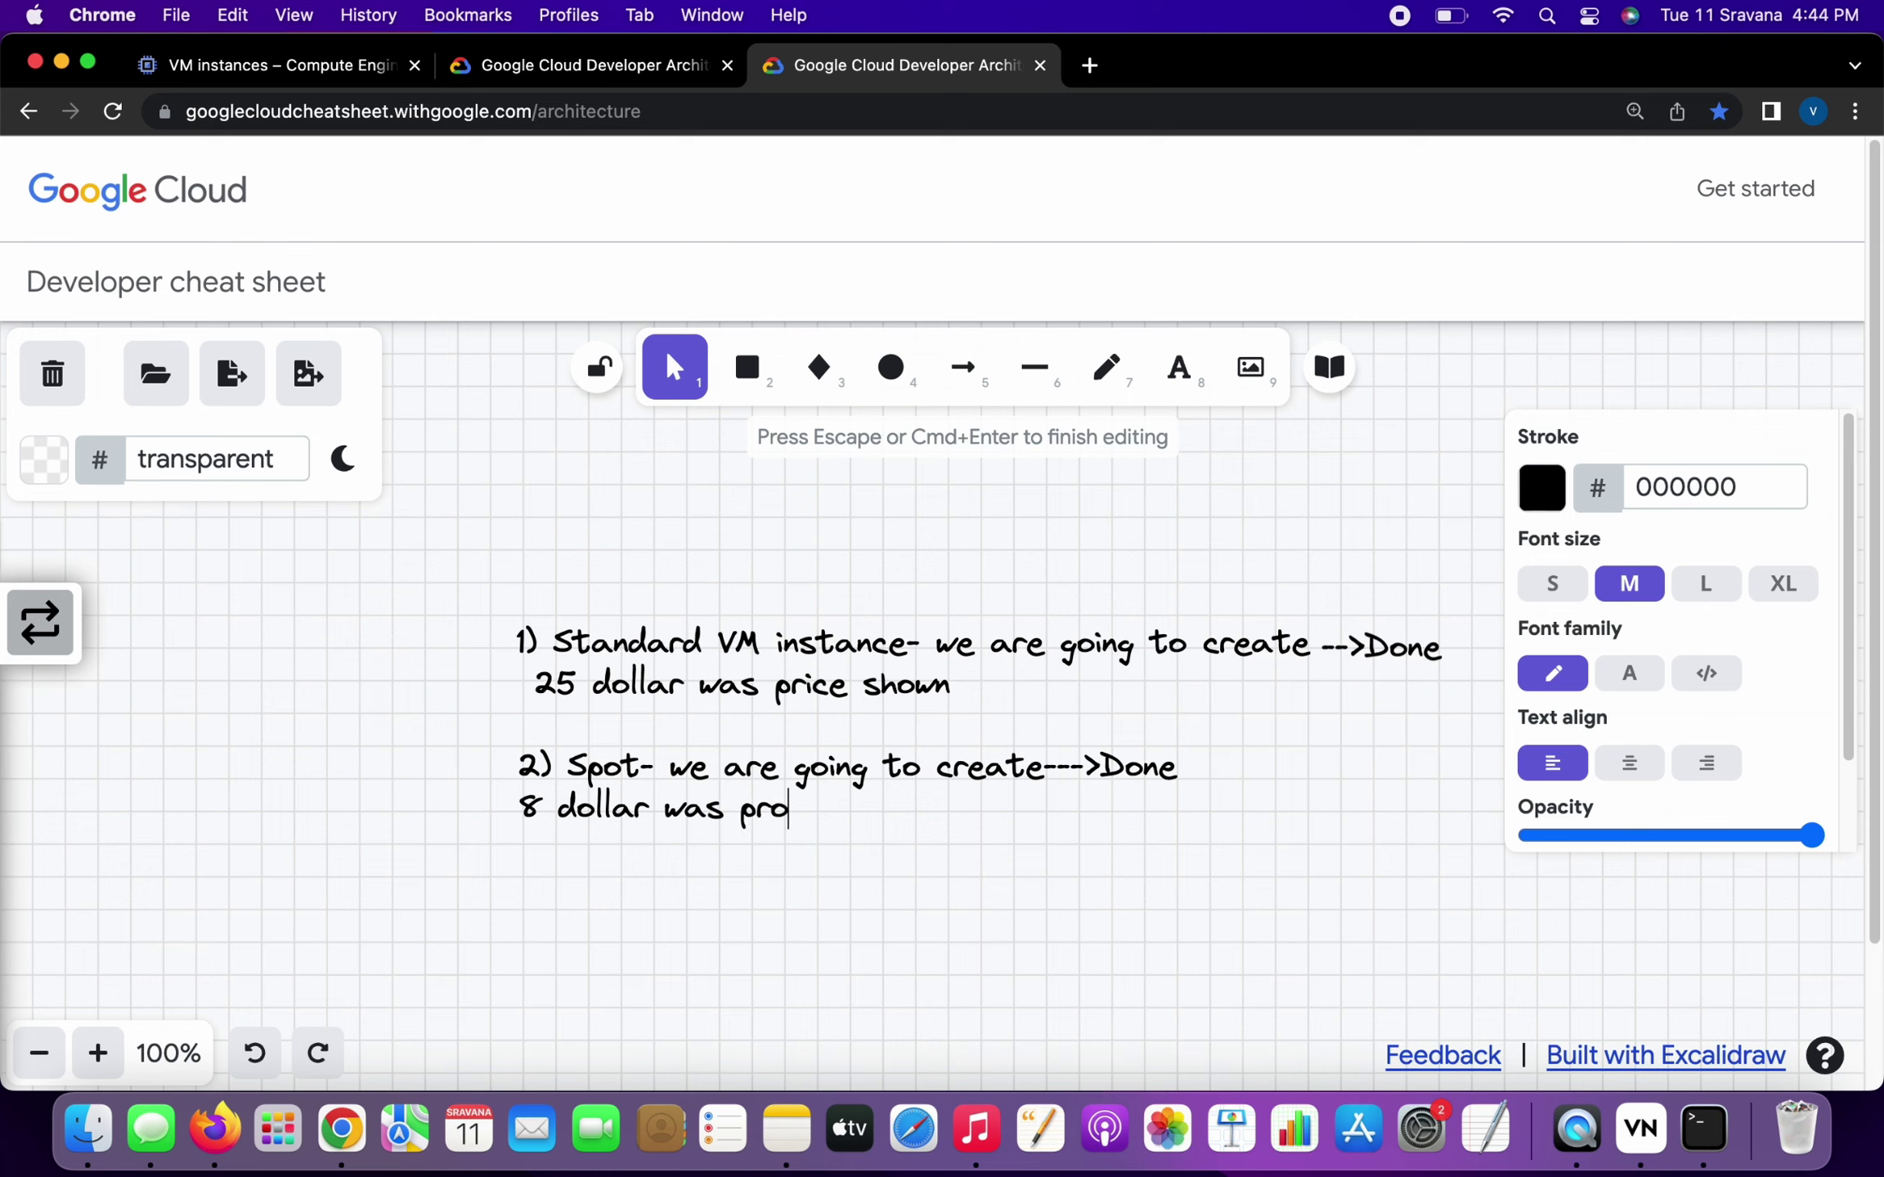
pyautogui.press('BackSpace')
pyautogui.press('BackSpace')
pyautogui.press('BackSpace')
pyautogui.write('ice')
pyautogui.press('Return')
pyautogui.press('Return')
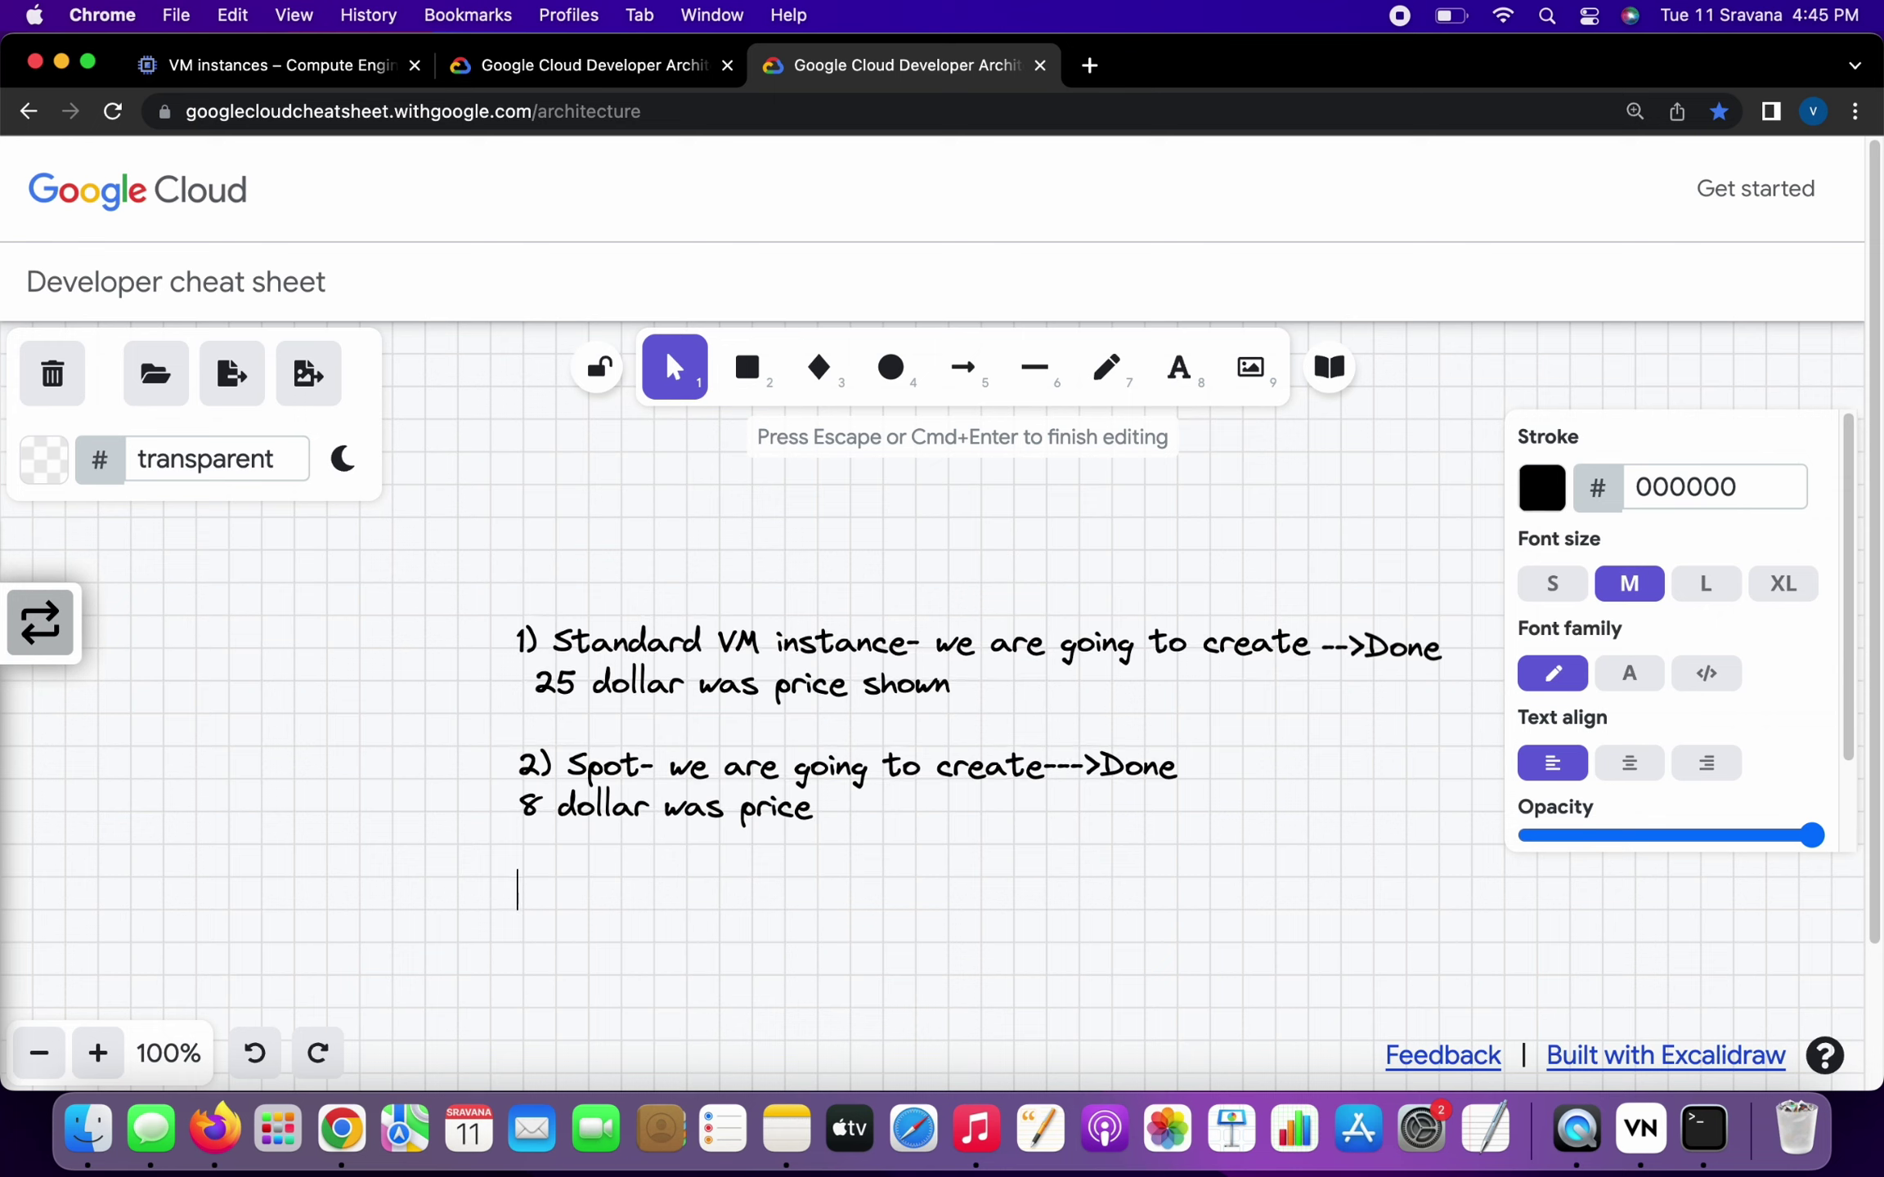
pyautogui.write('You can')
pyautogui.press('BackSpace')
pyautogui.press('BackSpace')
pyautogui.press('BackSpace')
pyautogui.press('BackSpace')
pyautogui.press('BackSpace')
pyautogui.press('BackSpace')
pyautogui.press('BackSpace')
# Step: Write "we can observe price is less, Google cloud is allocating this VM from" below the blank line and start a new line
pyautogui.write('we can observe')
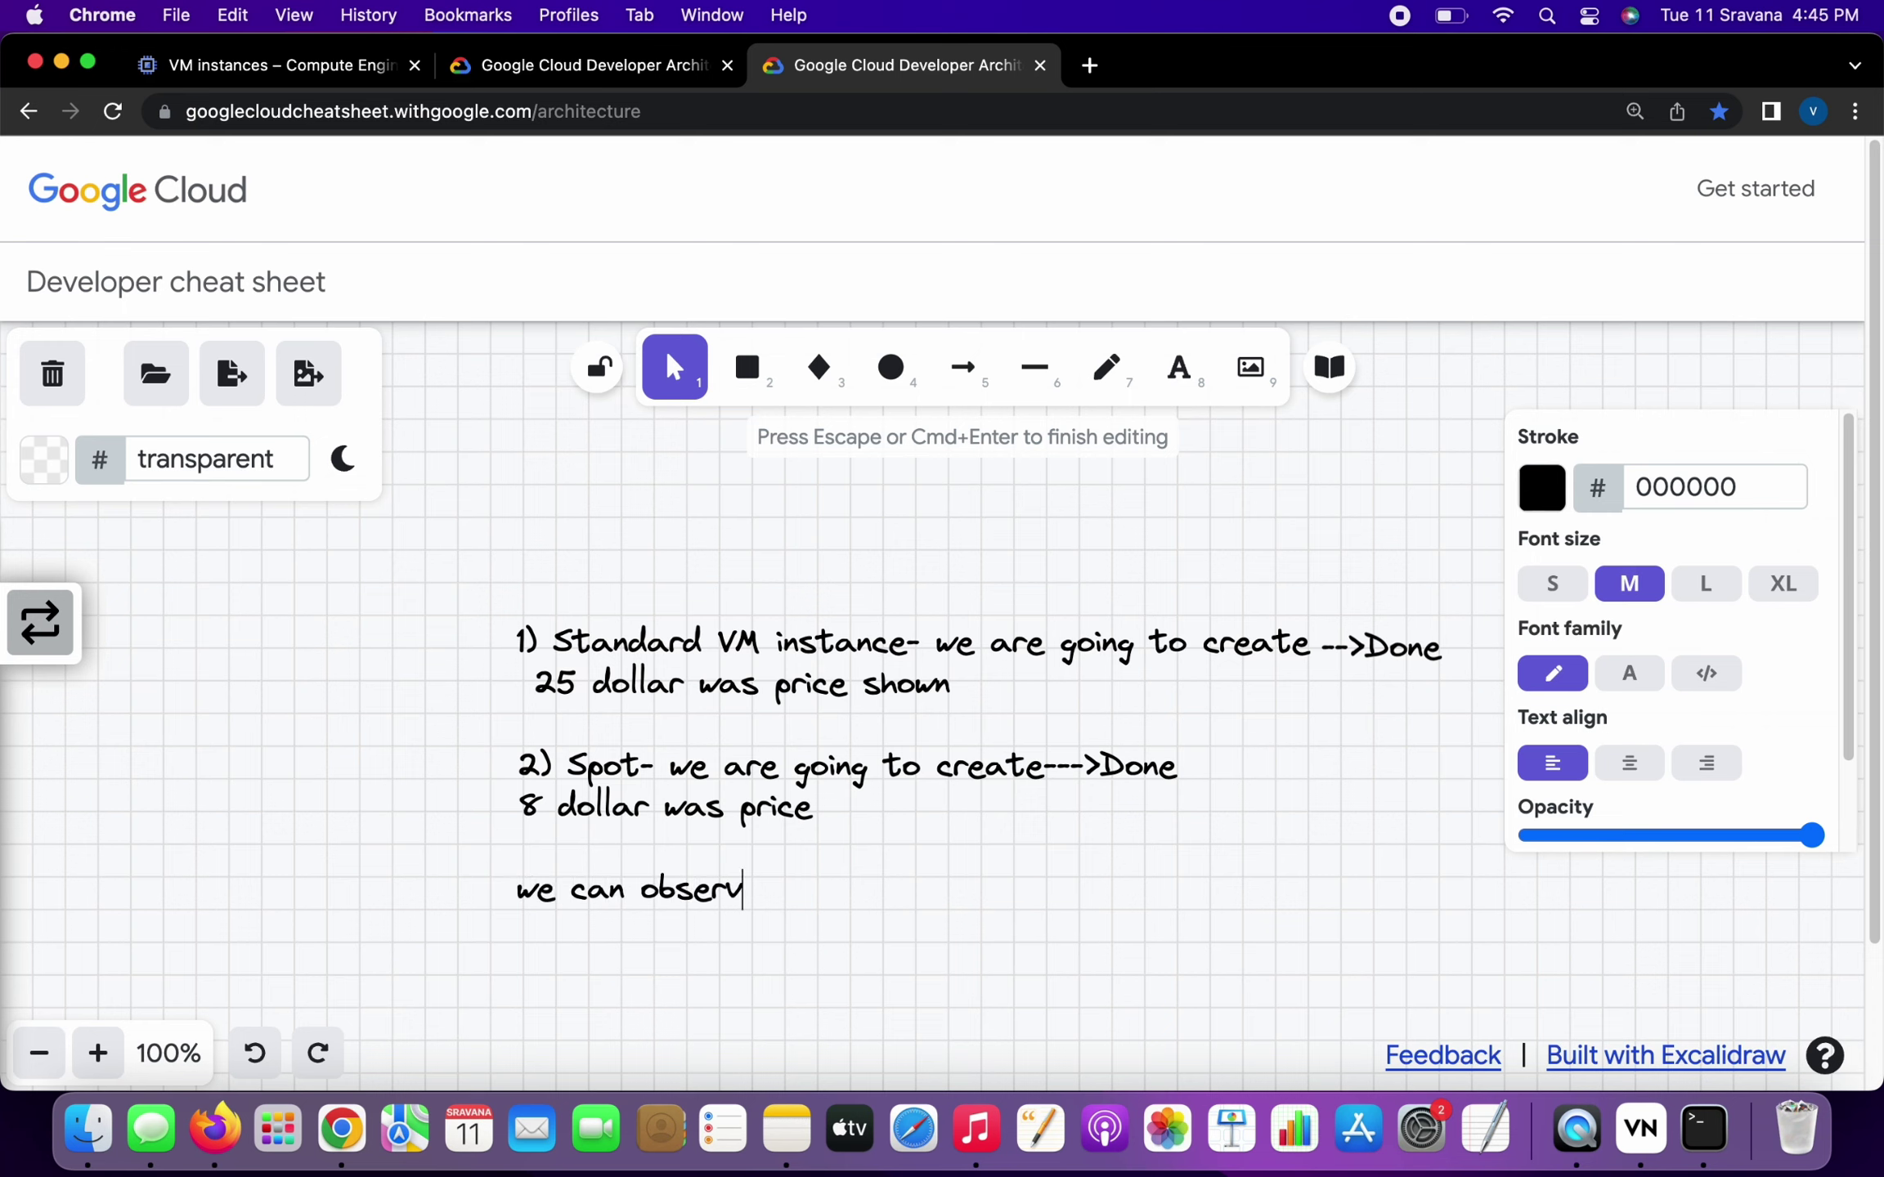
pyautogui.write(' price is le')
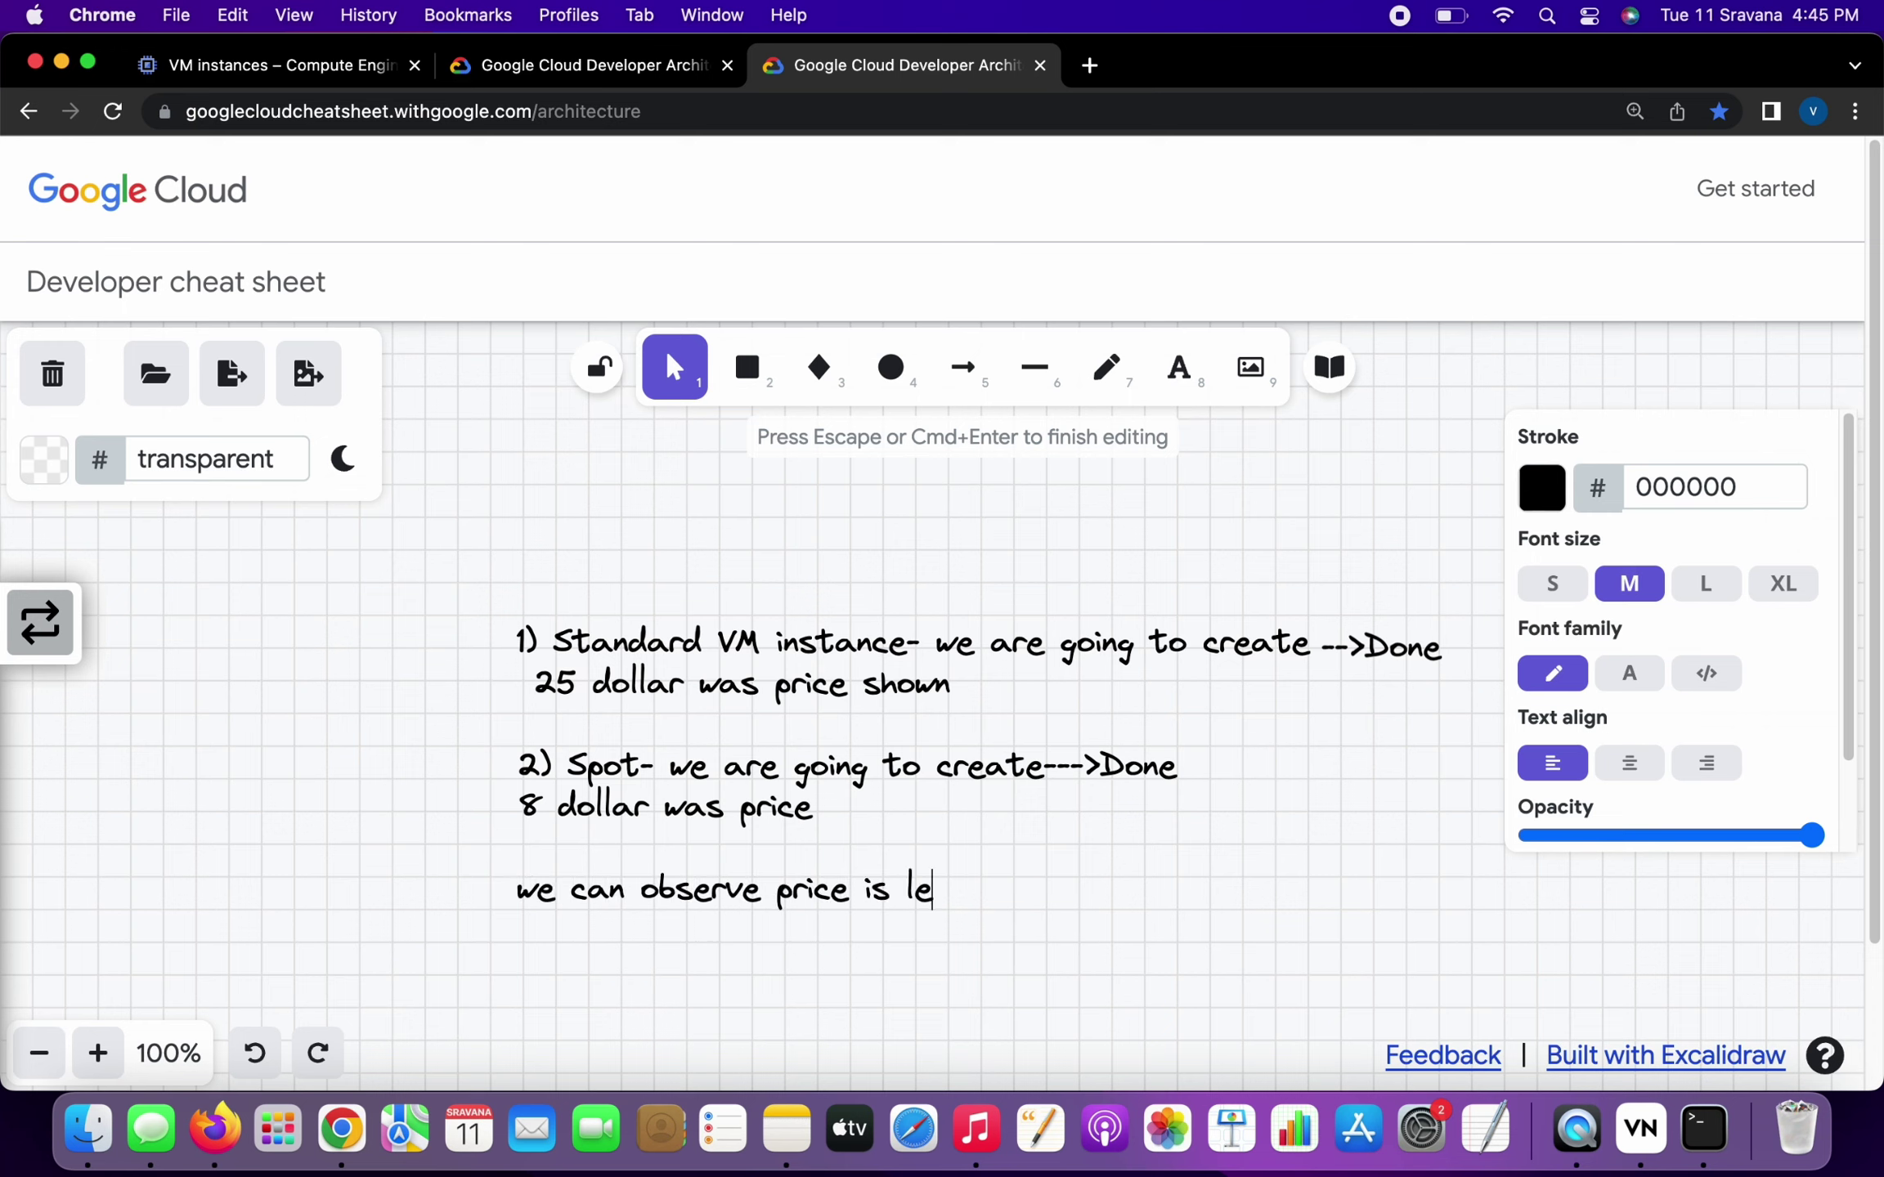
pyautogui.write('ss, Google cloud is all')
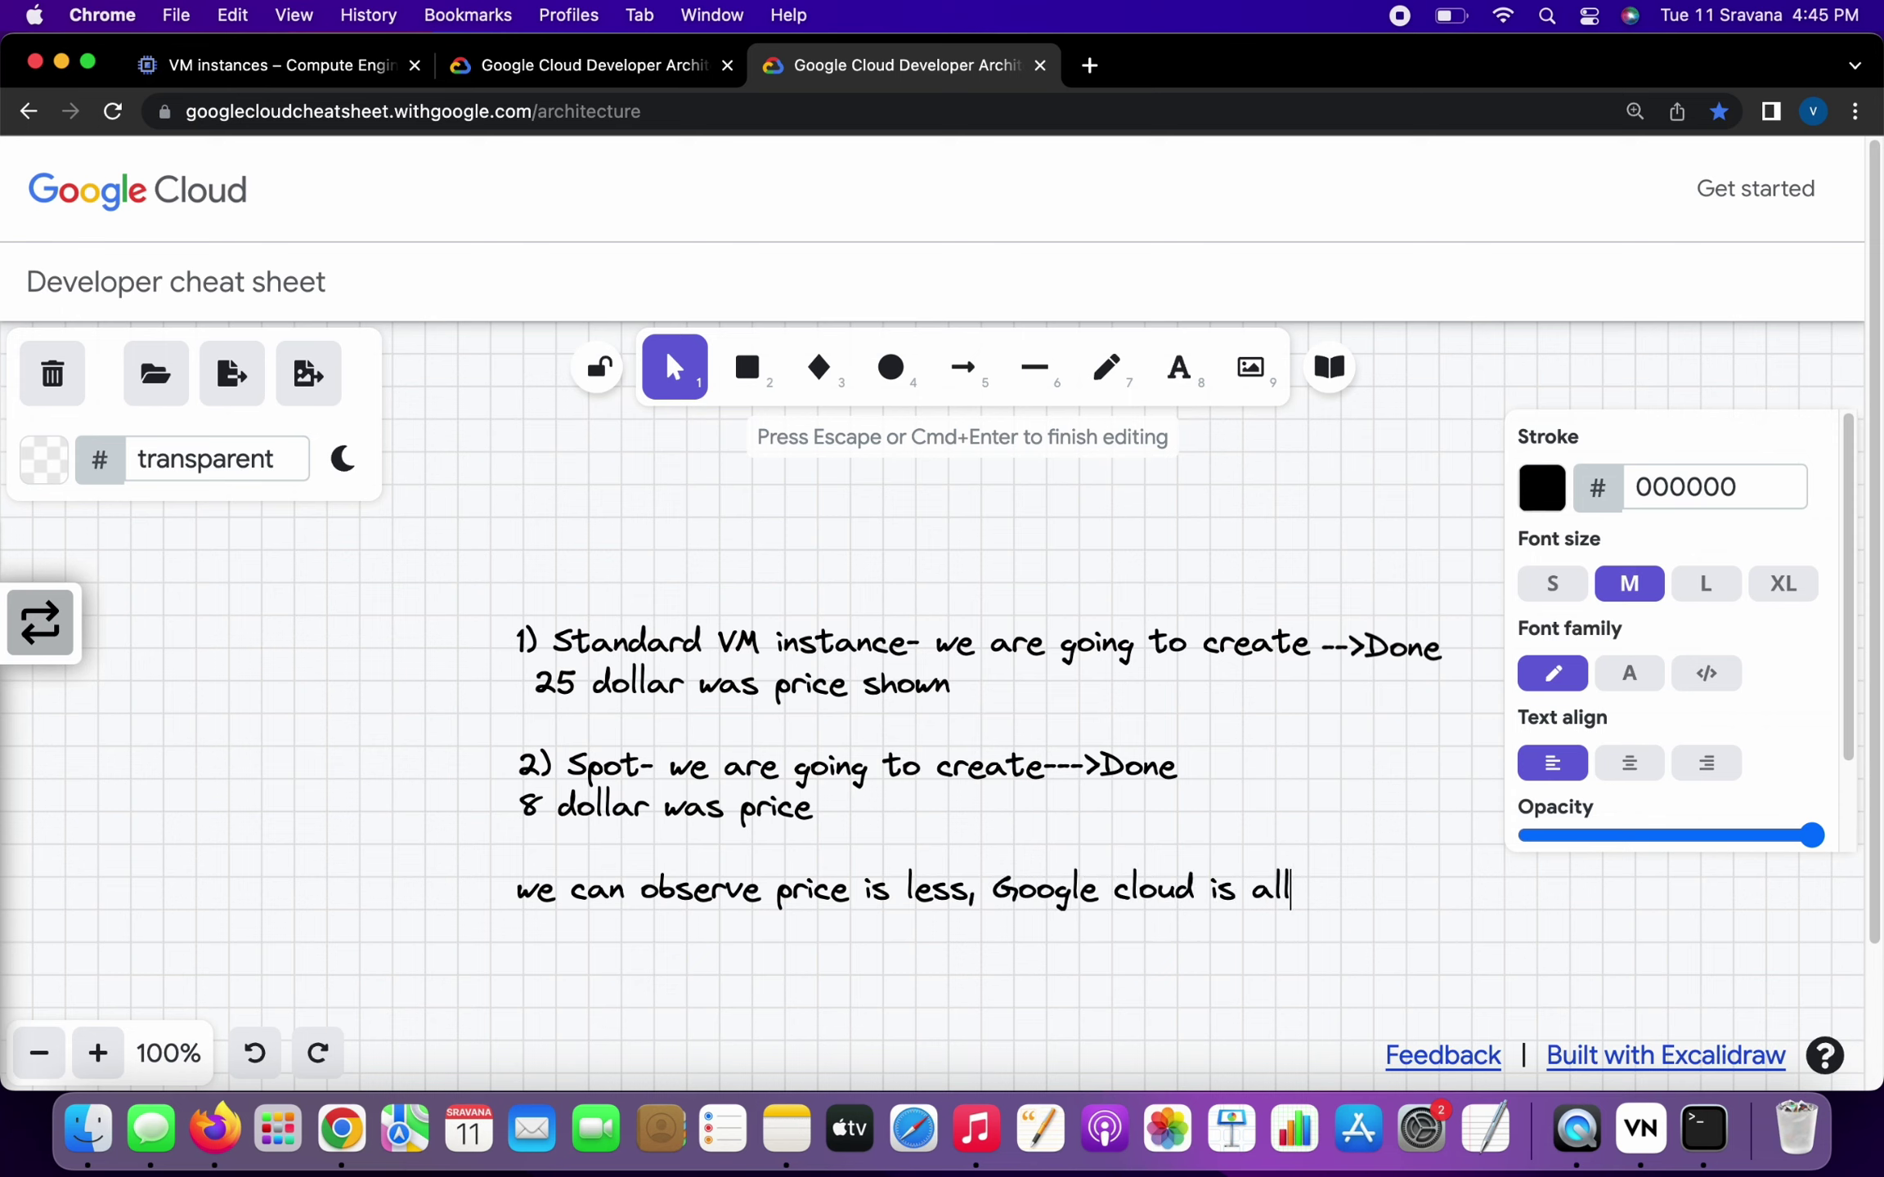
pyautogui.write('ocating this V')
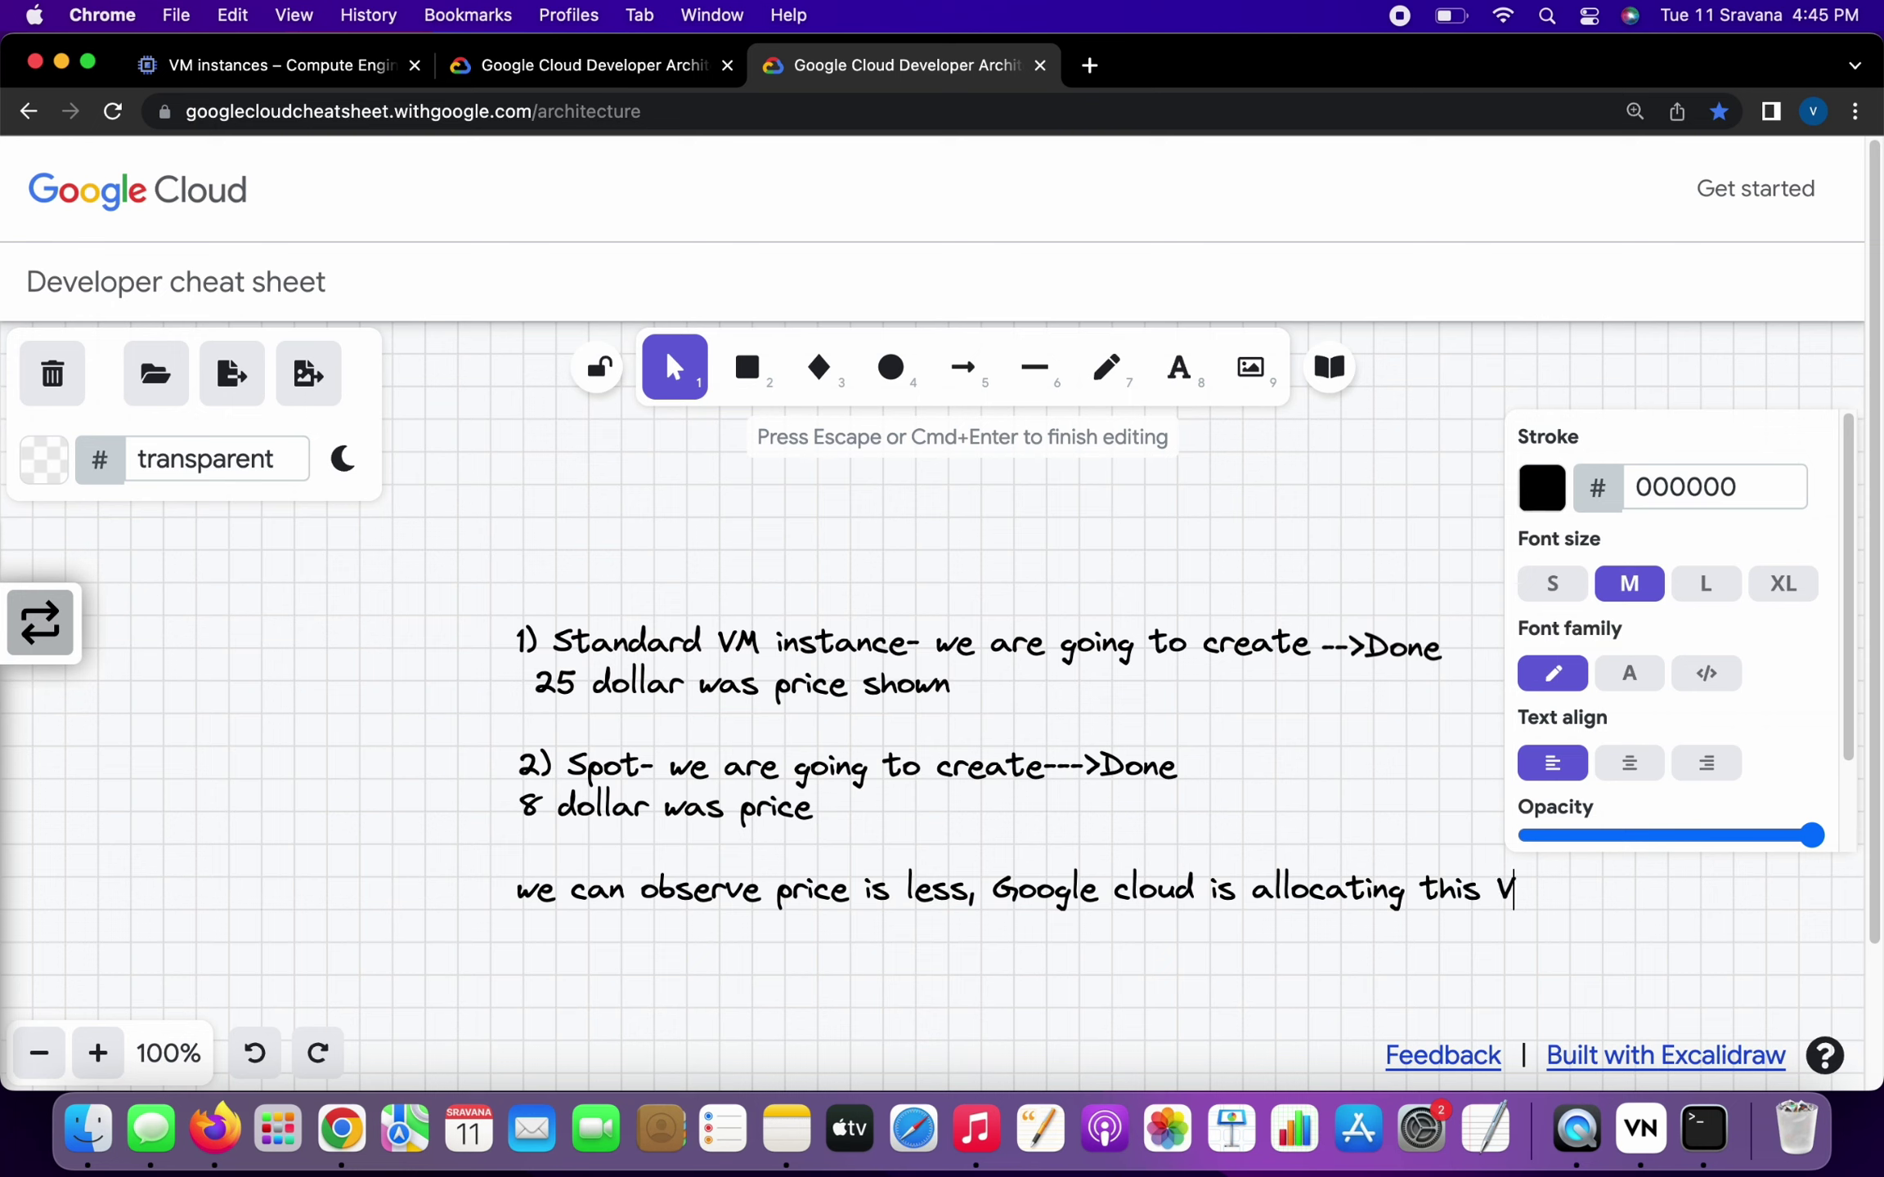
pyautogui.write('M from')
pyautogui.press('Return')
# Step: Continue the note with the line "their capacity of Compute Engine and if available" and start a new line
pyautogui.write('their')
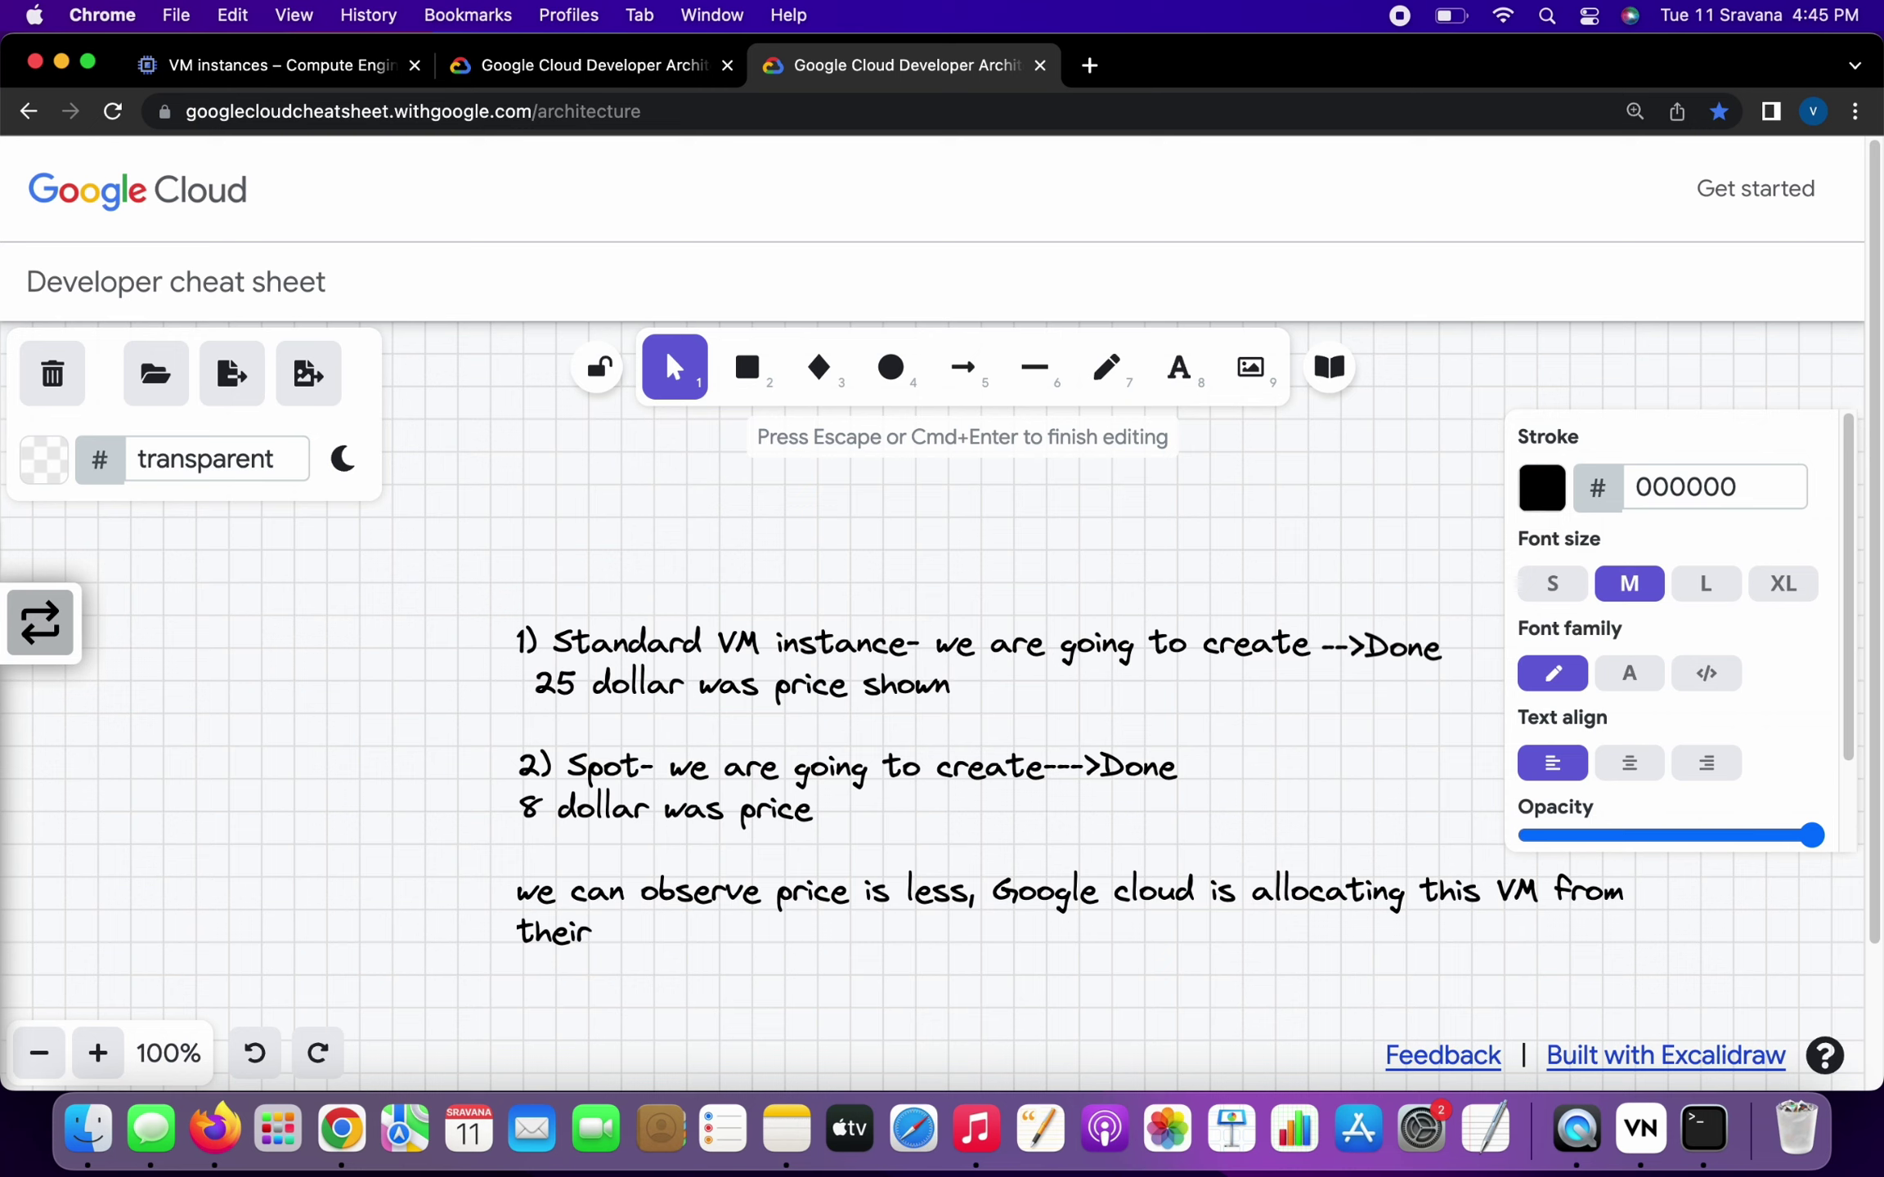
pyautogui.write('capacity of C')
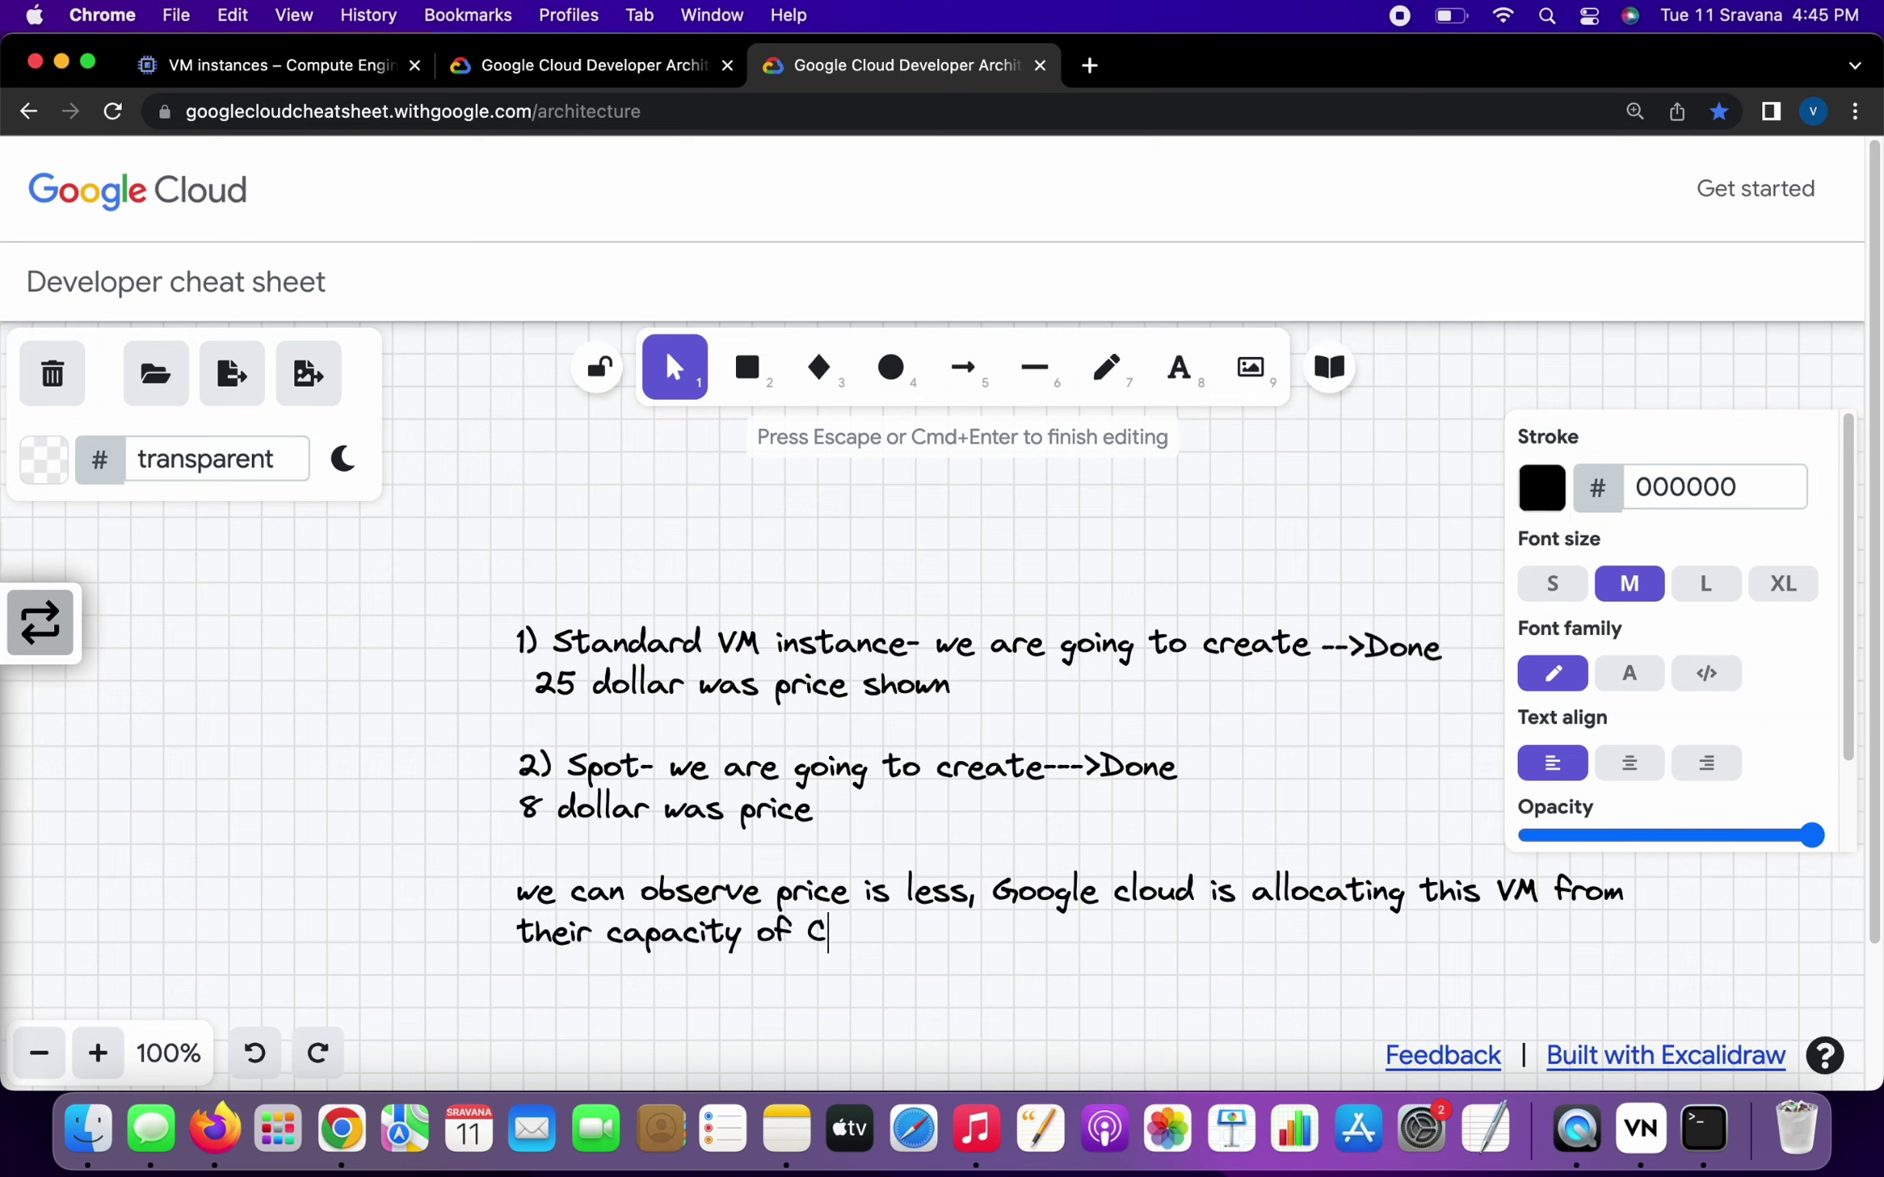
pyautogui.write('ompute Engine ')
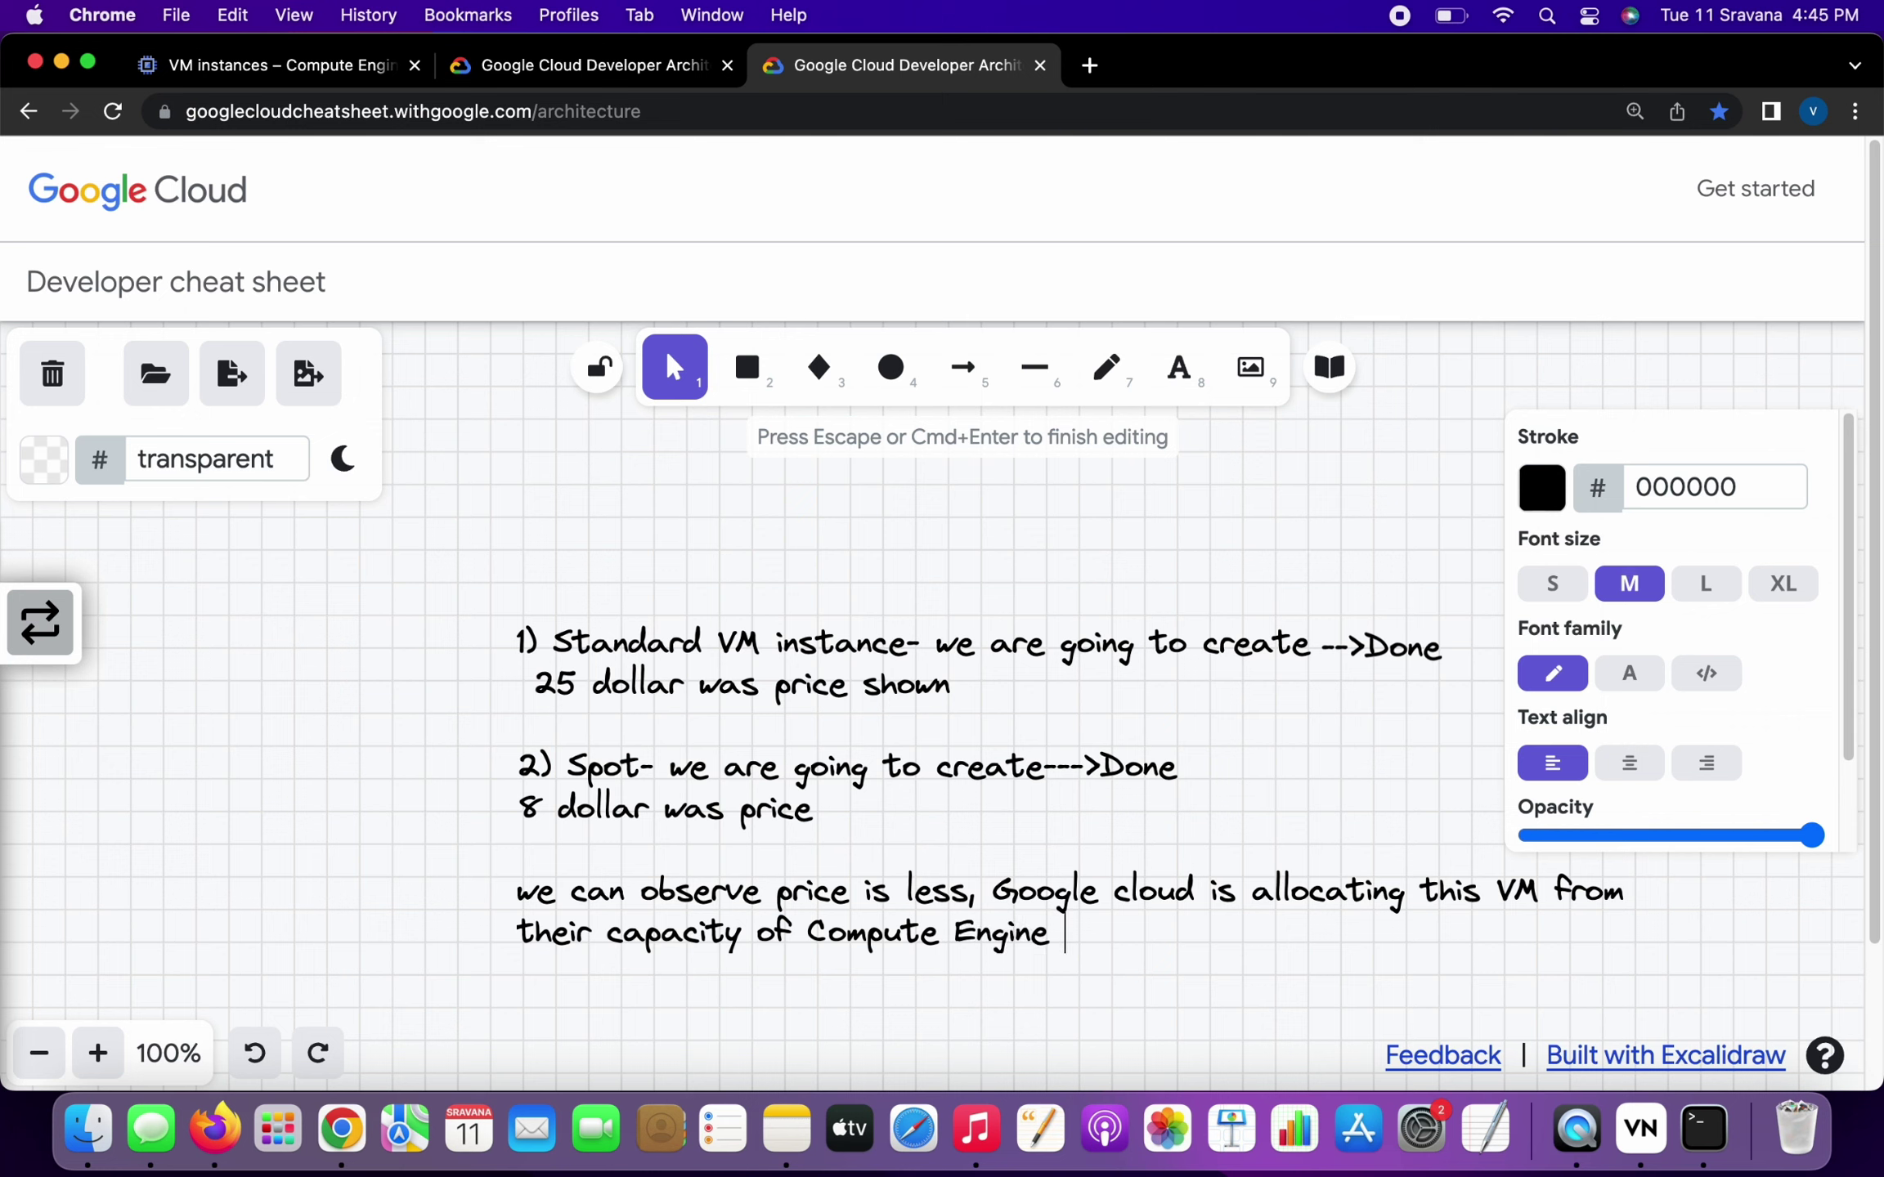
pyautogui.write('and if available')
pyautogui.press('Return')
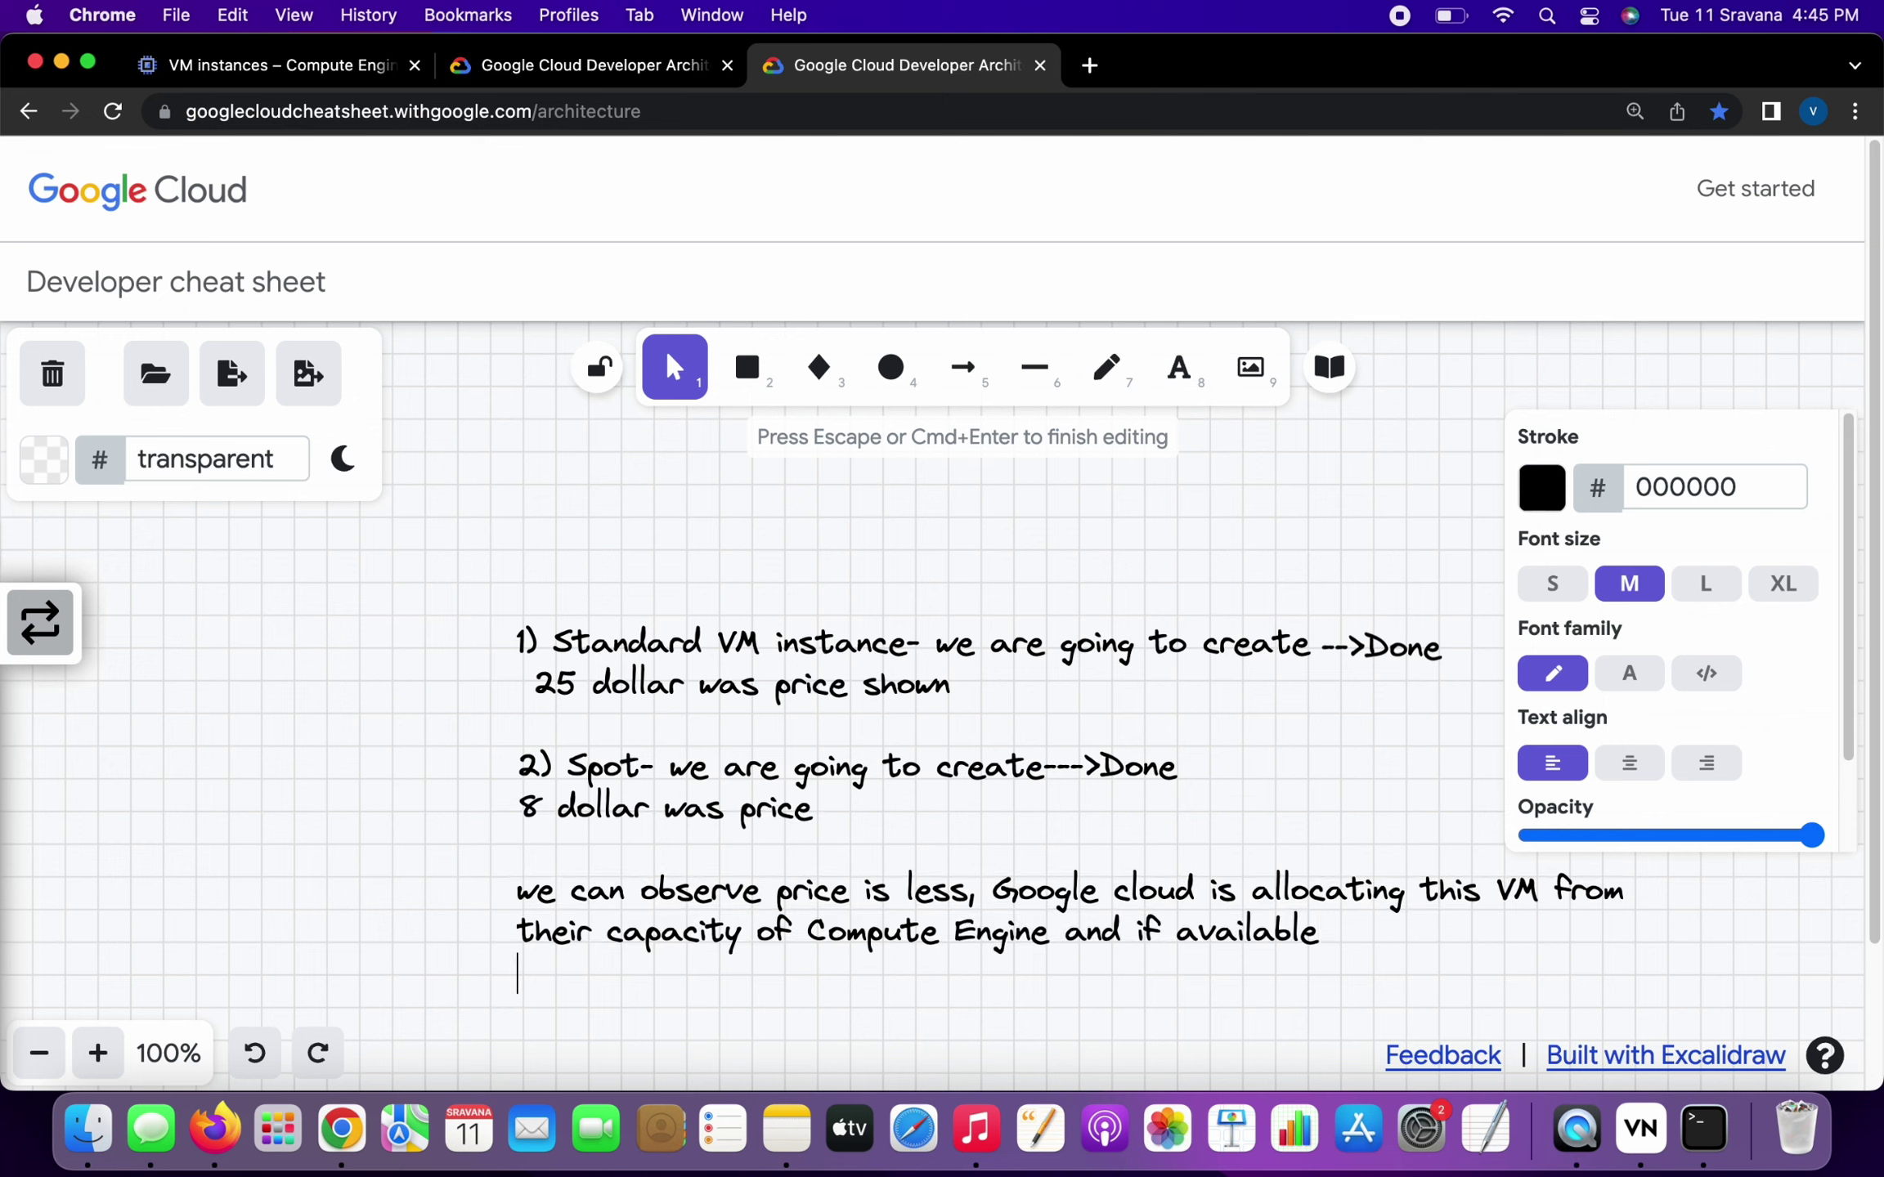
# Step: Add the line "At the same time there is no guarantee, whenever GCP faces instances" to the note
pyautogui.write('At the same time')
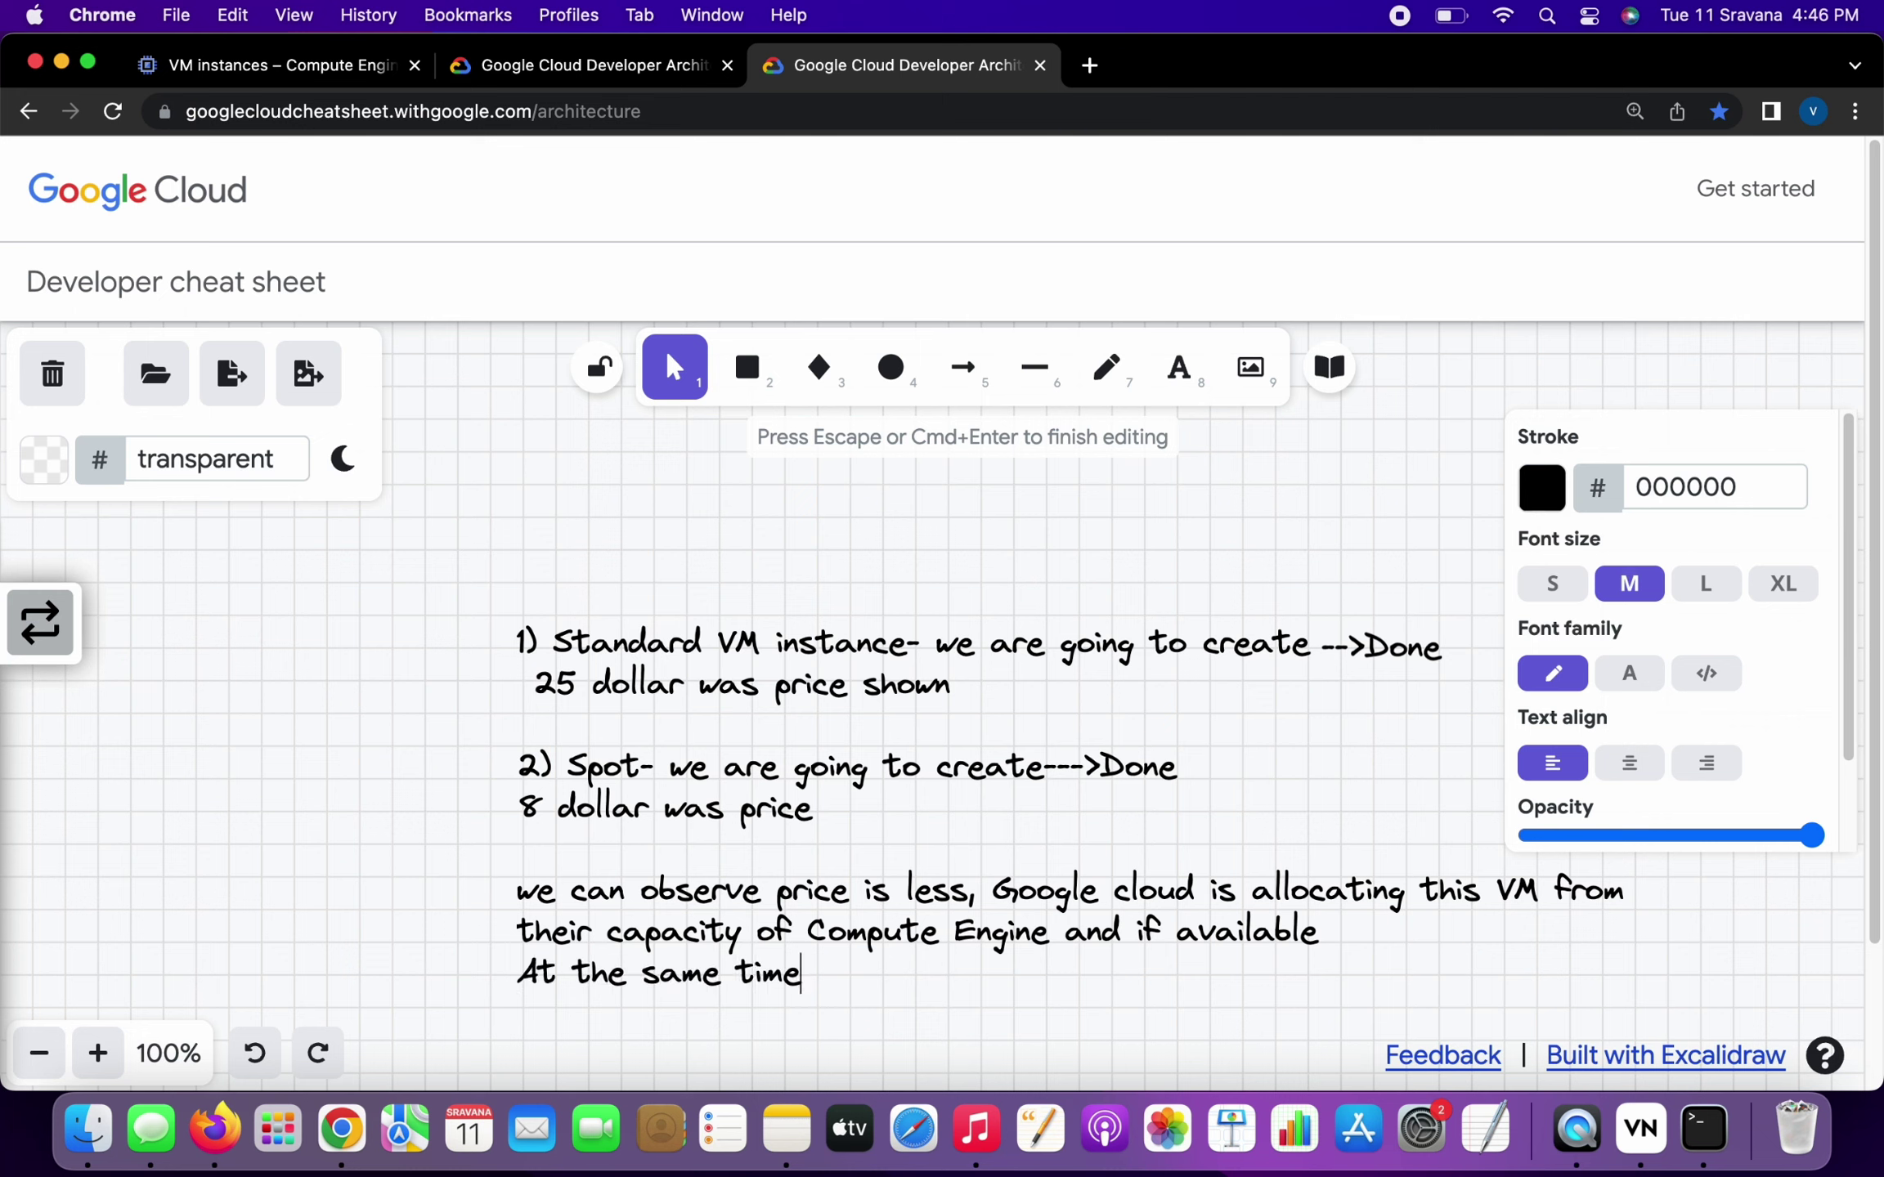
pyautogui.write(' there is no guarantee')
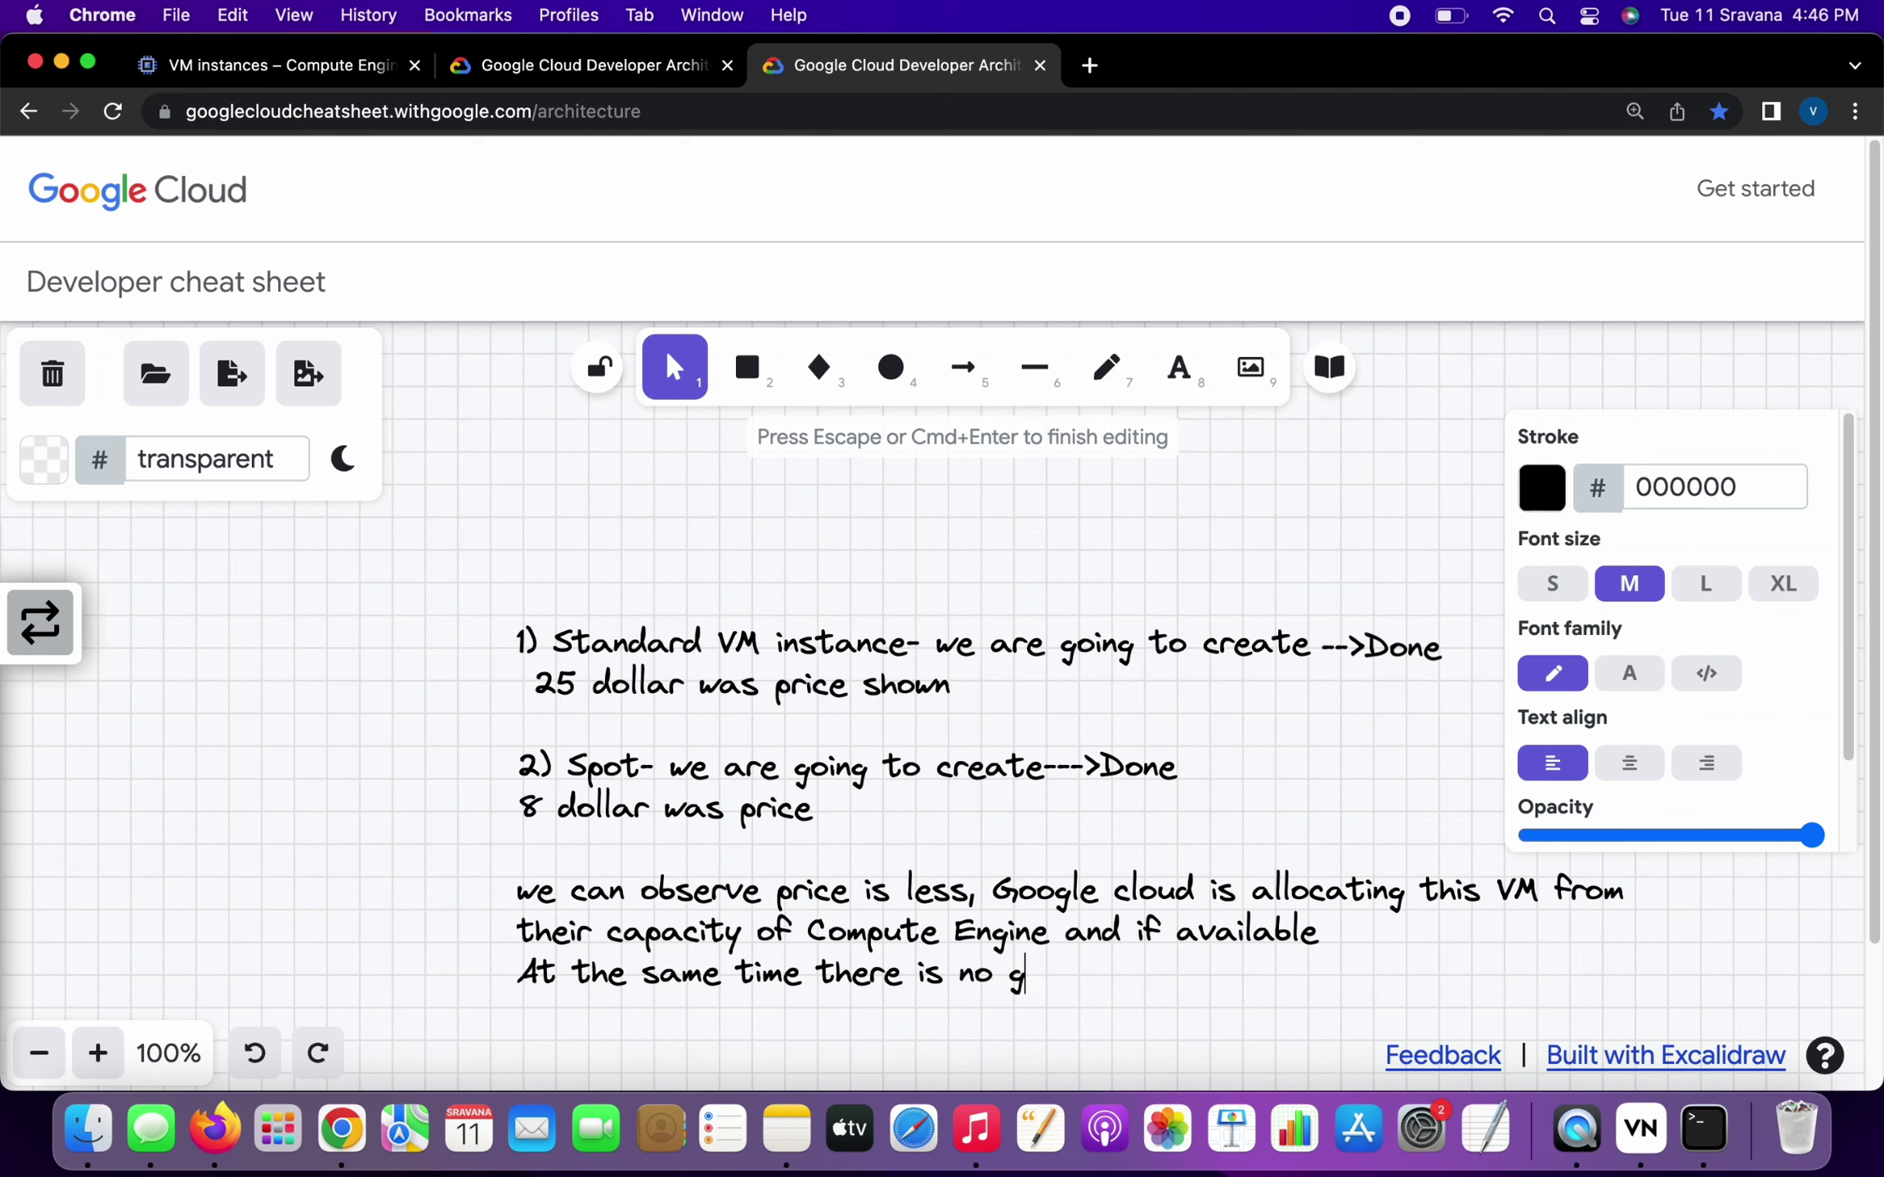
pyautogui.write('he')
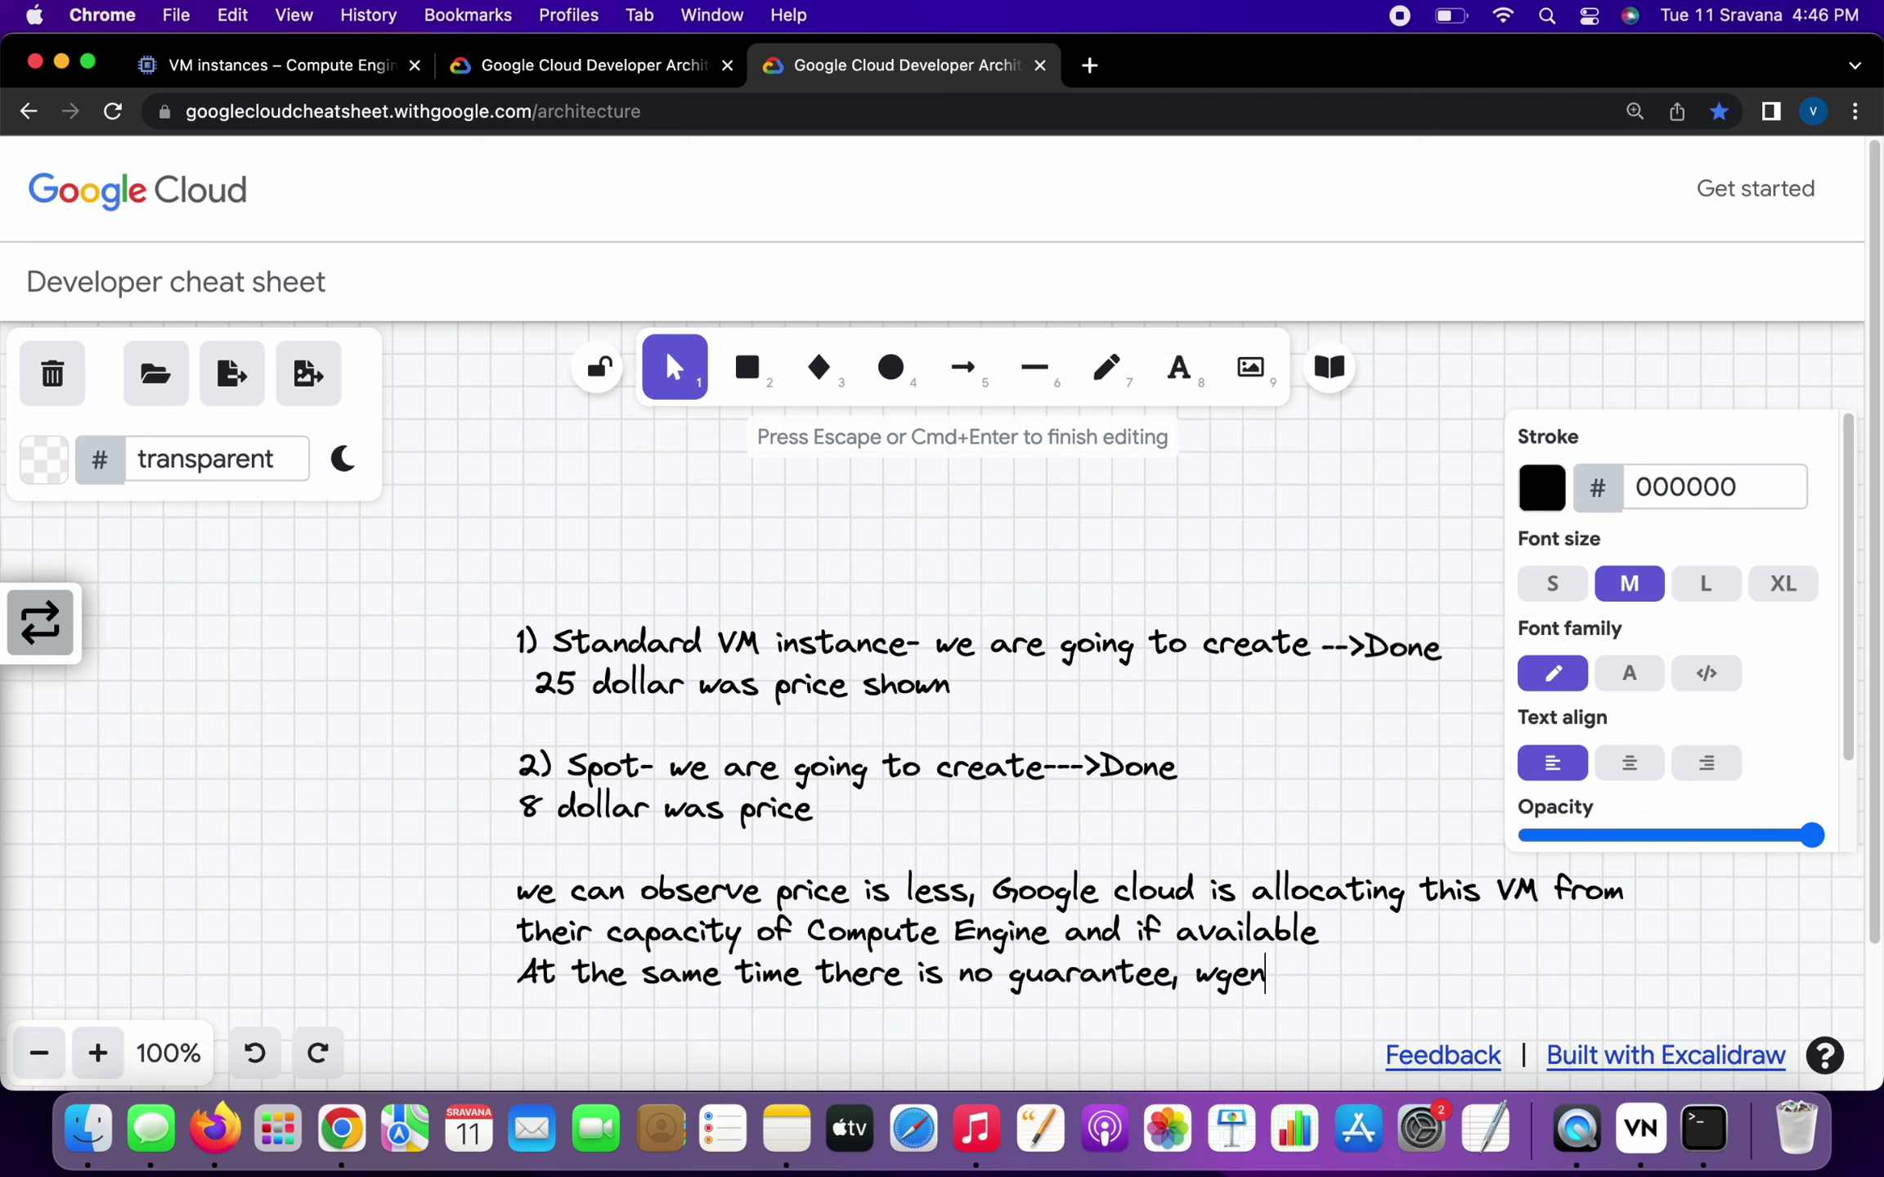
pyautogui.press('BackSpace')
pyautogui.press('BackSpace')
pyautogui.write('hene ever')
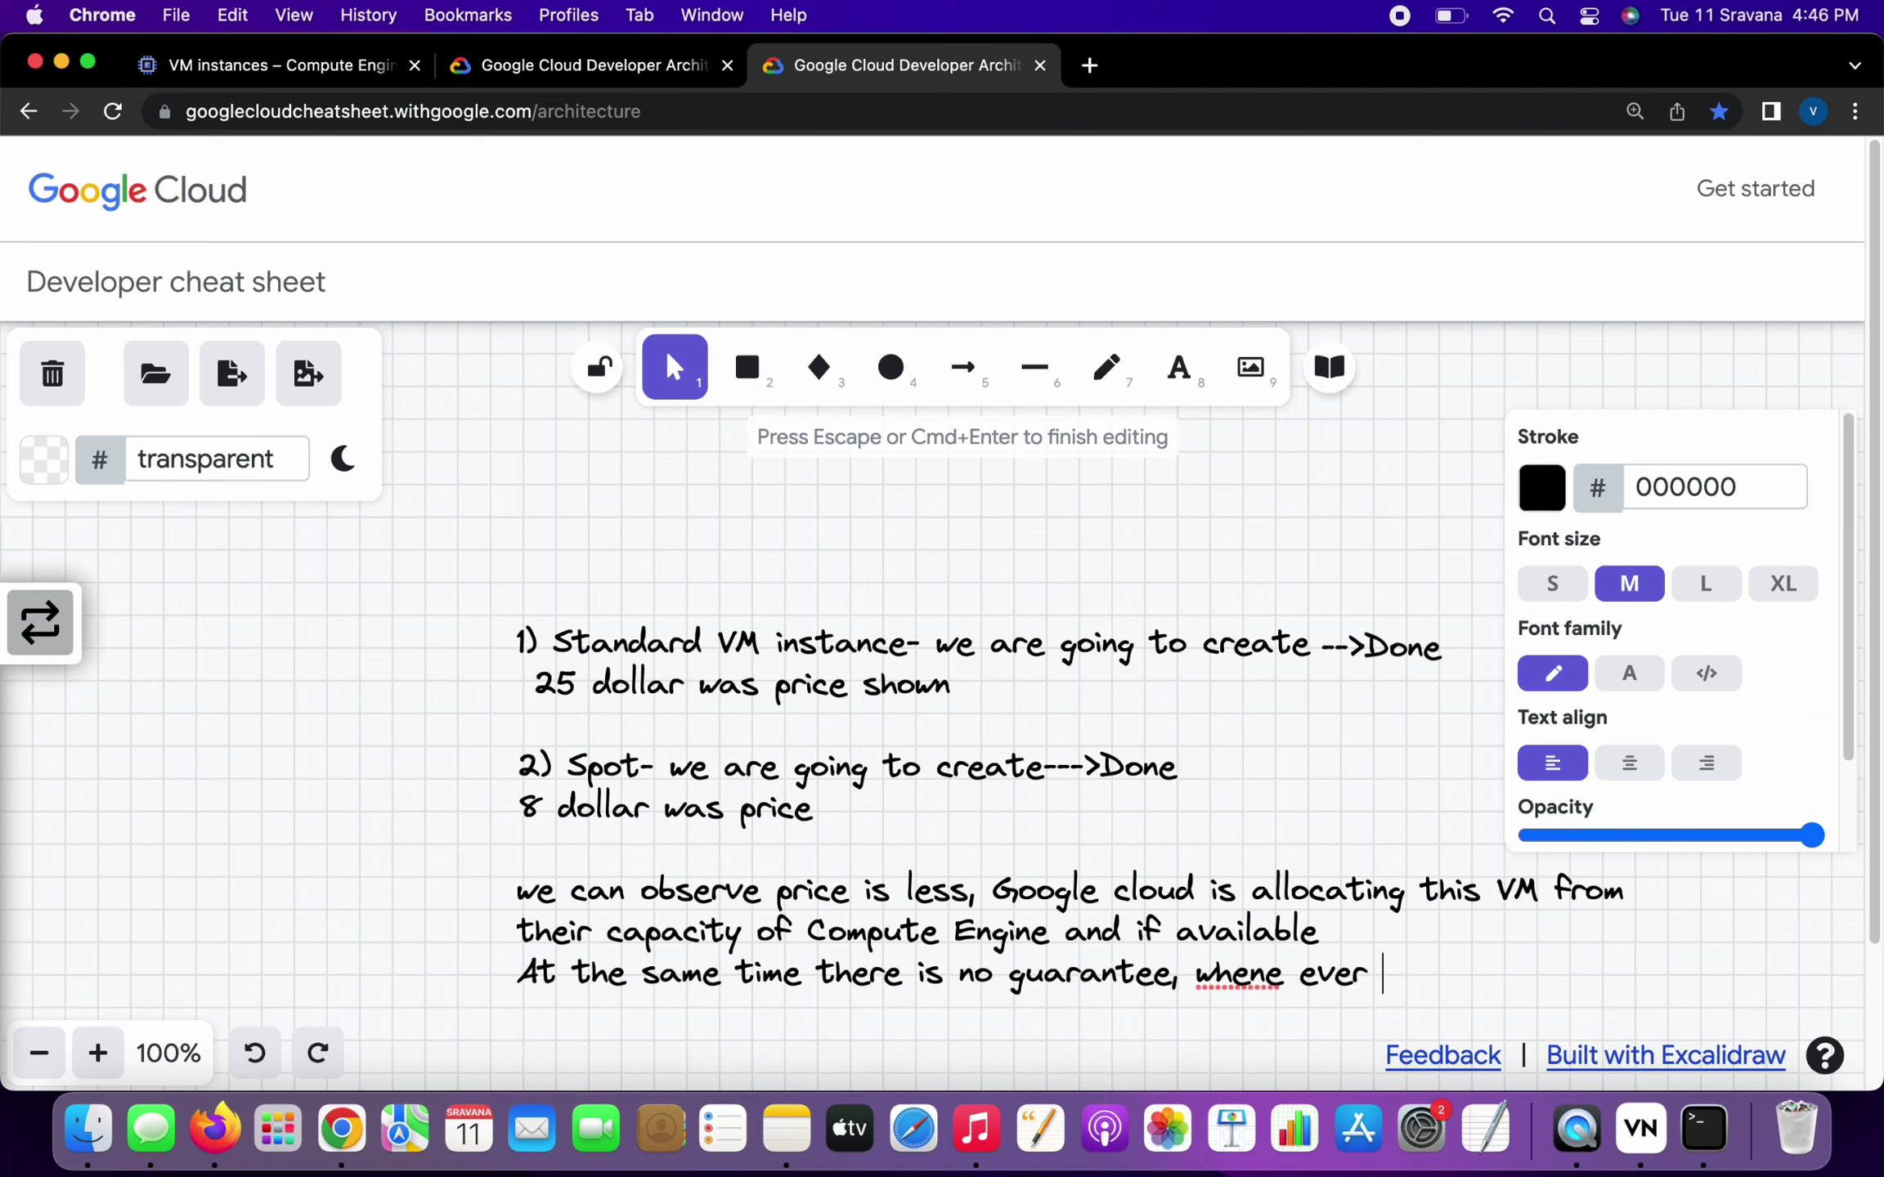
pyautogui.press('BackSpace')
pyautogui.press('BackSpace')
pyautogui.press('BackSpace')
pyautogui.press('BackSpace')
pyautogui.press('BackSpace')
pyautogui.press('BackSpace')
pyautogui.write('ver GCP ')
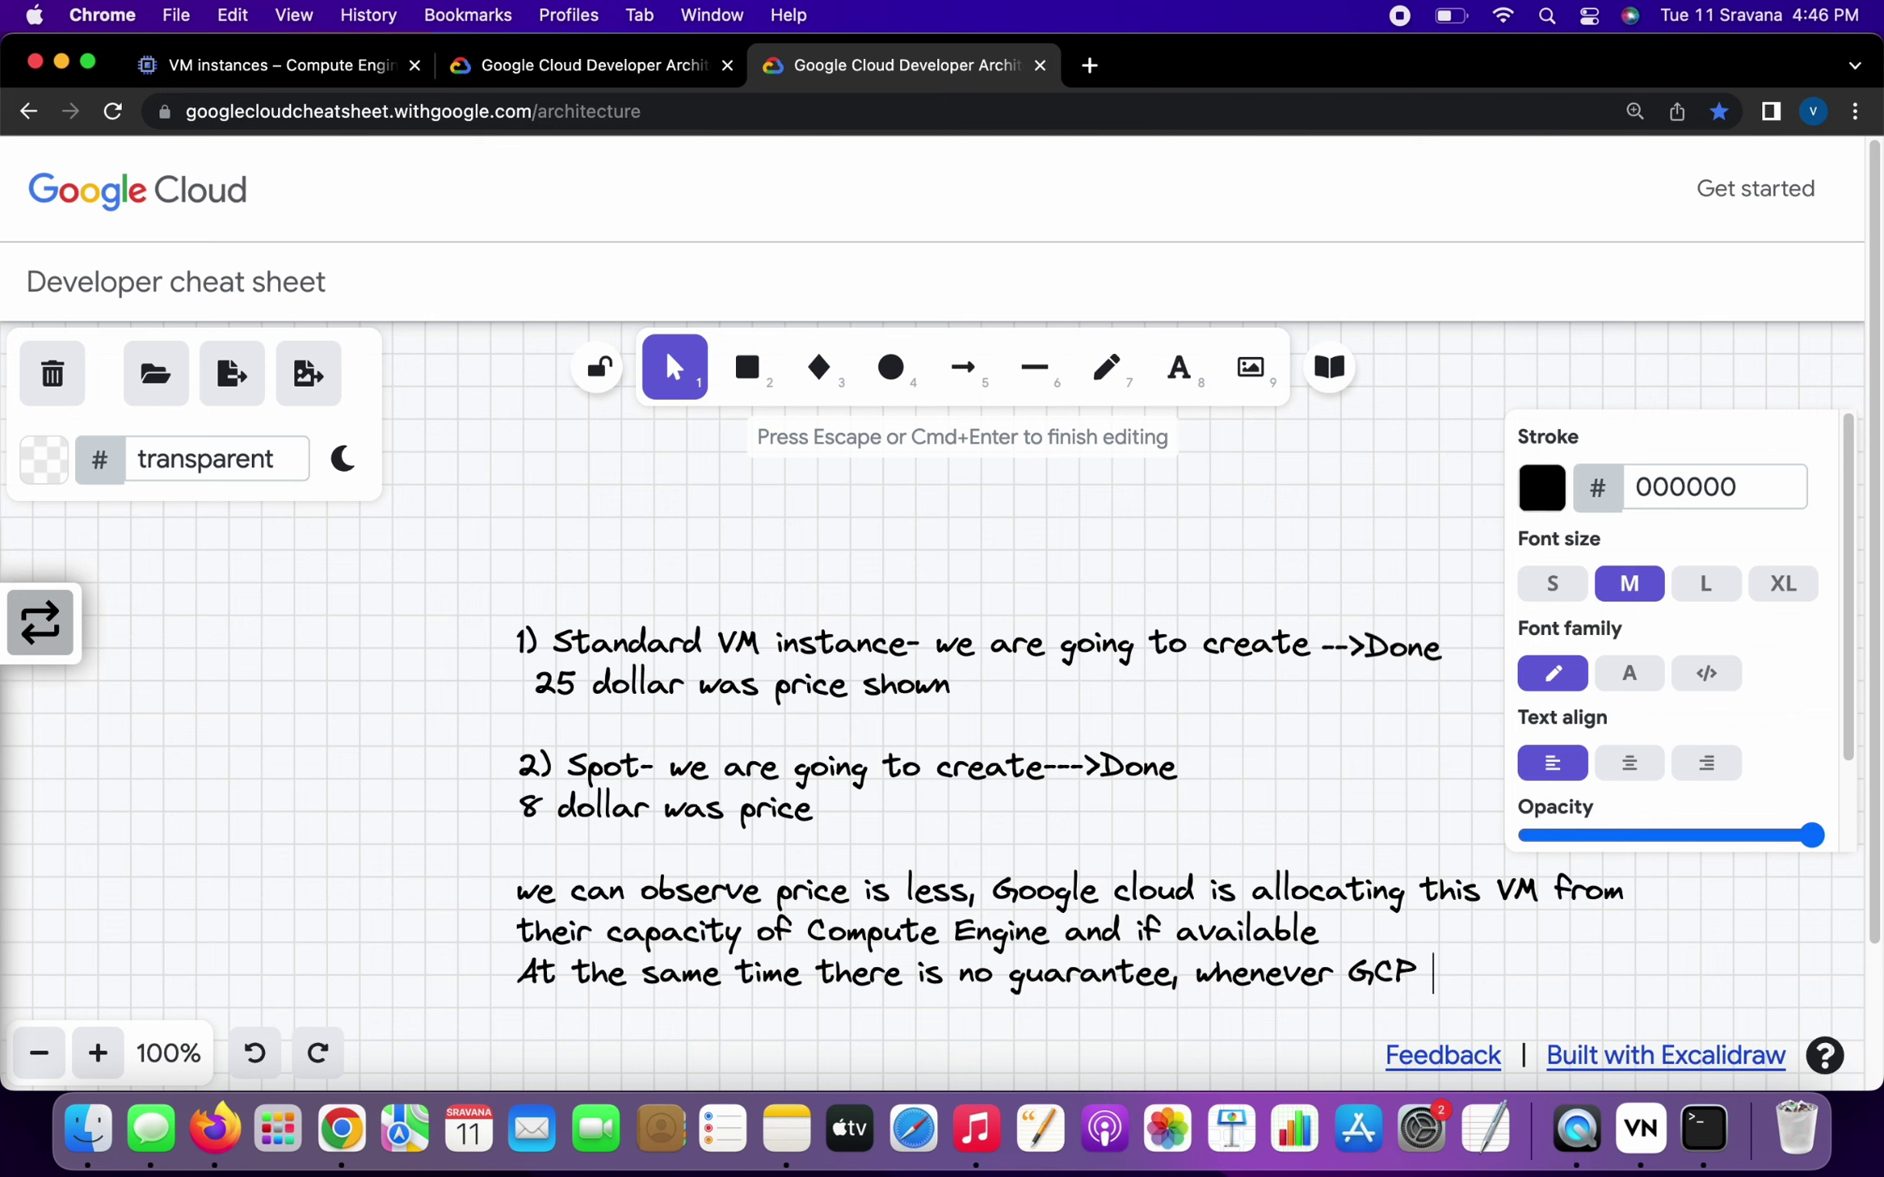
pyautogui.write('faces')
pyautogui.write(' instances')
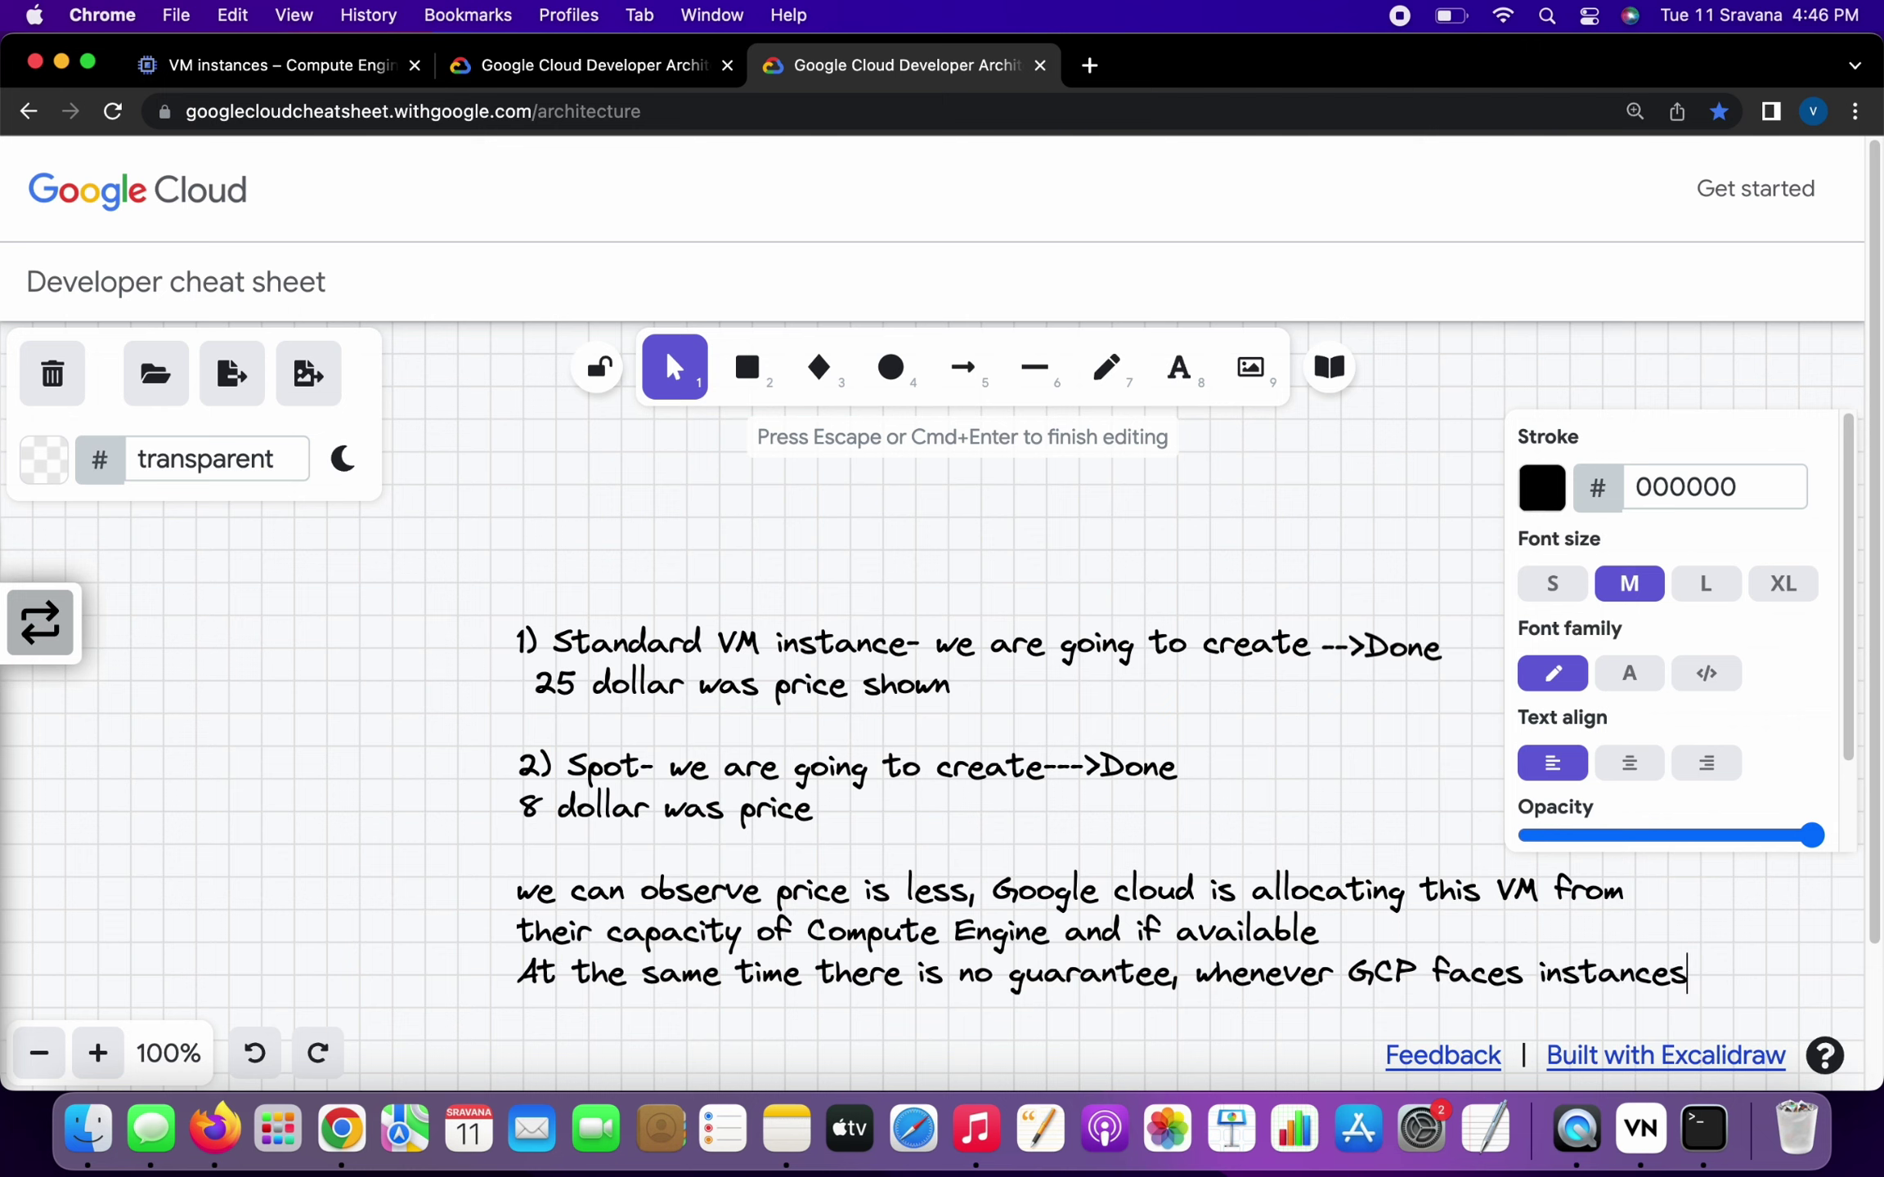
# Step: Finish the note on a new line with "demand issue, it can be shut down/revoked"
pyautogui.write(' demand issue')
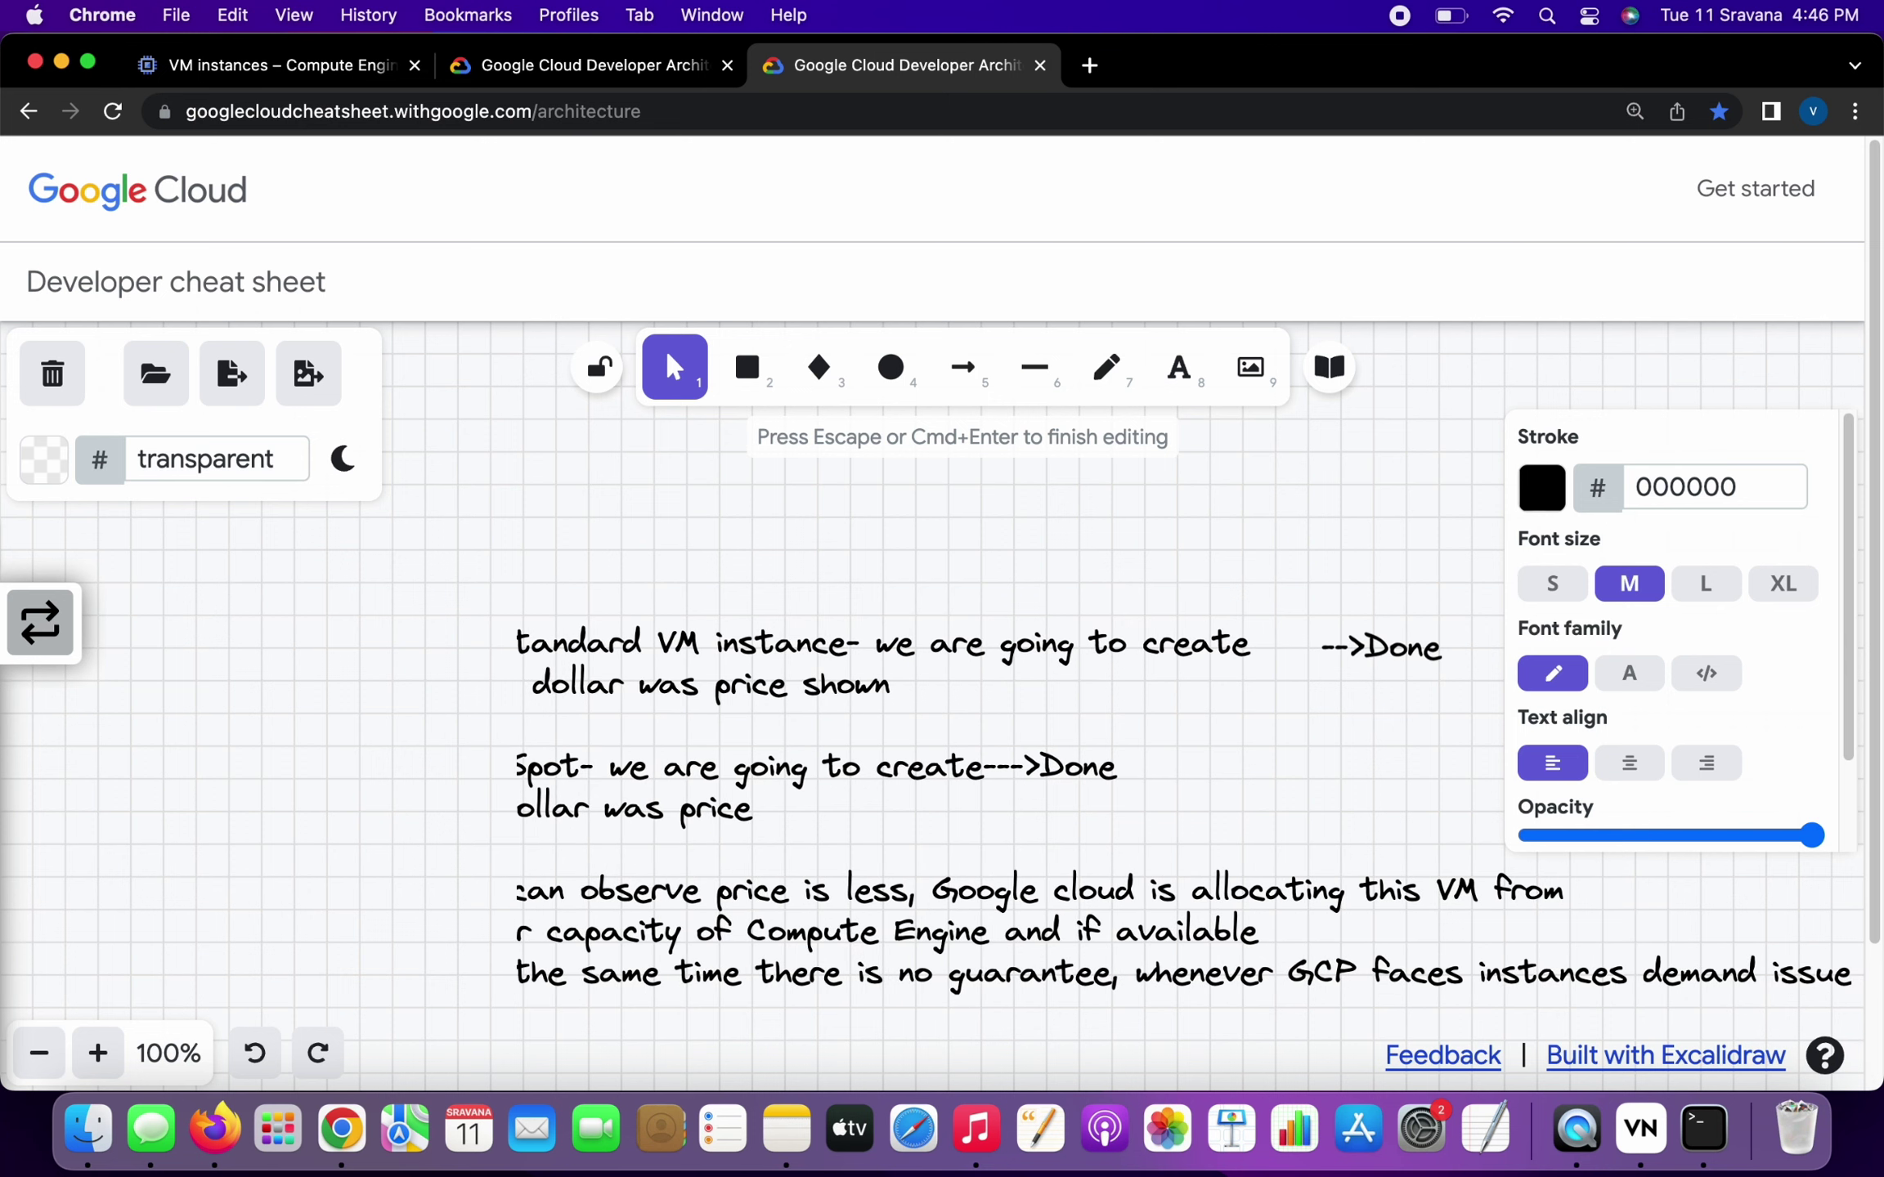
pyautogui.click(1641, 973)
pyautogui.press('Return')
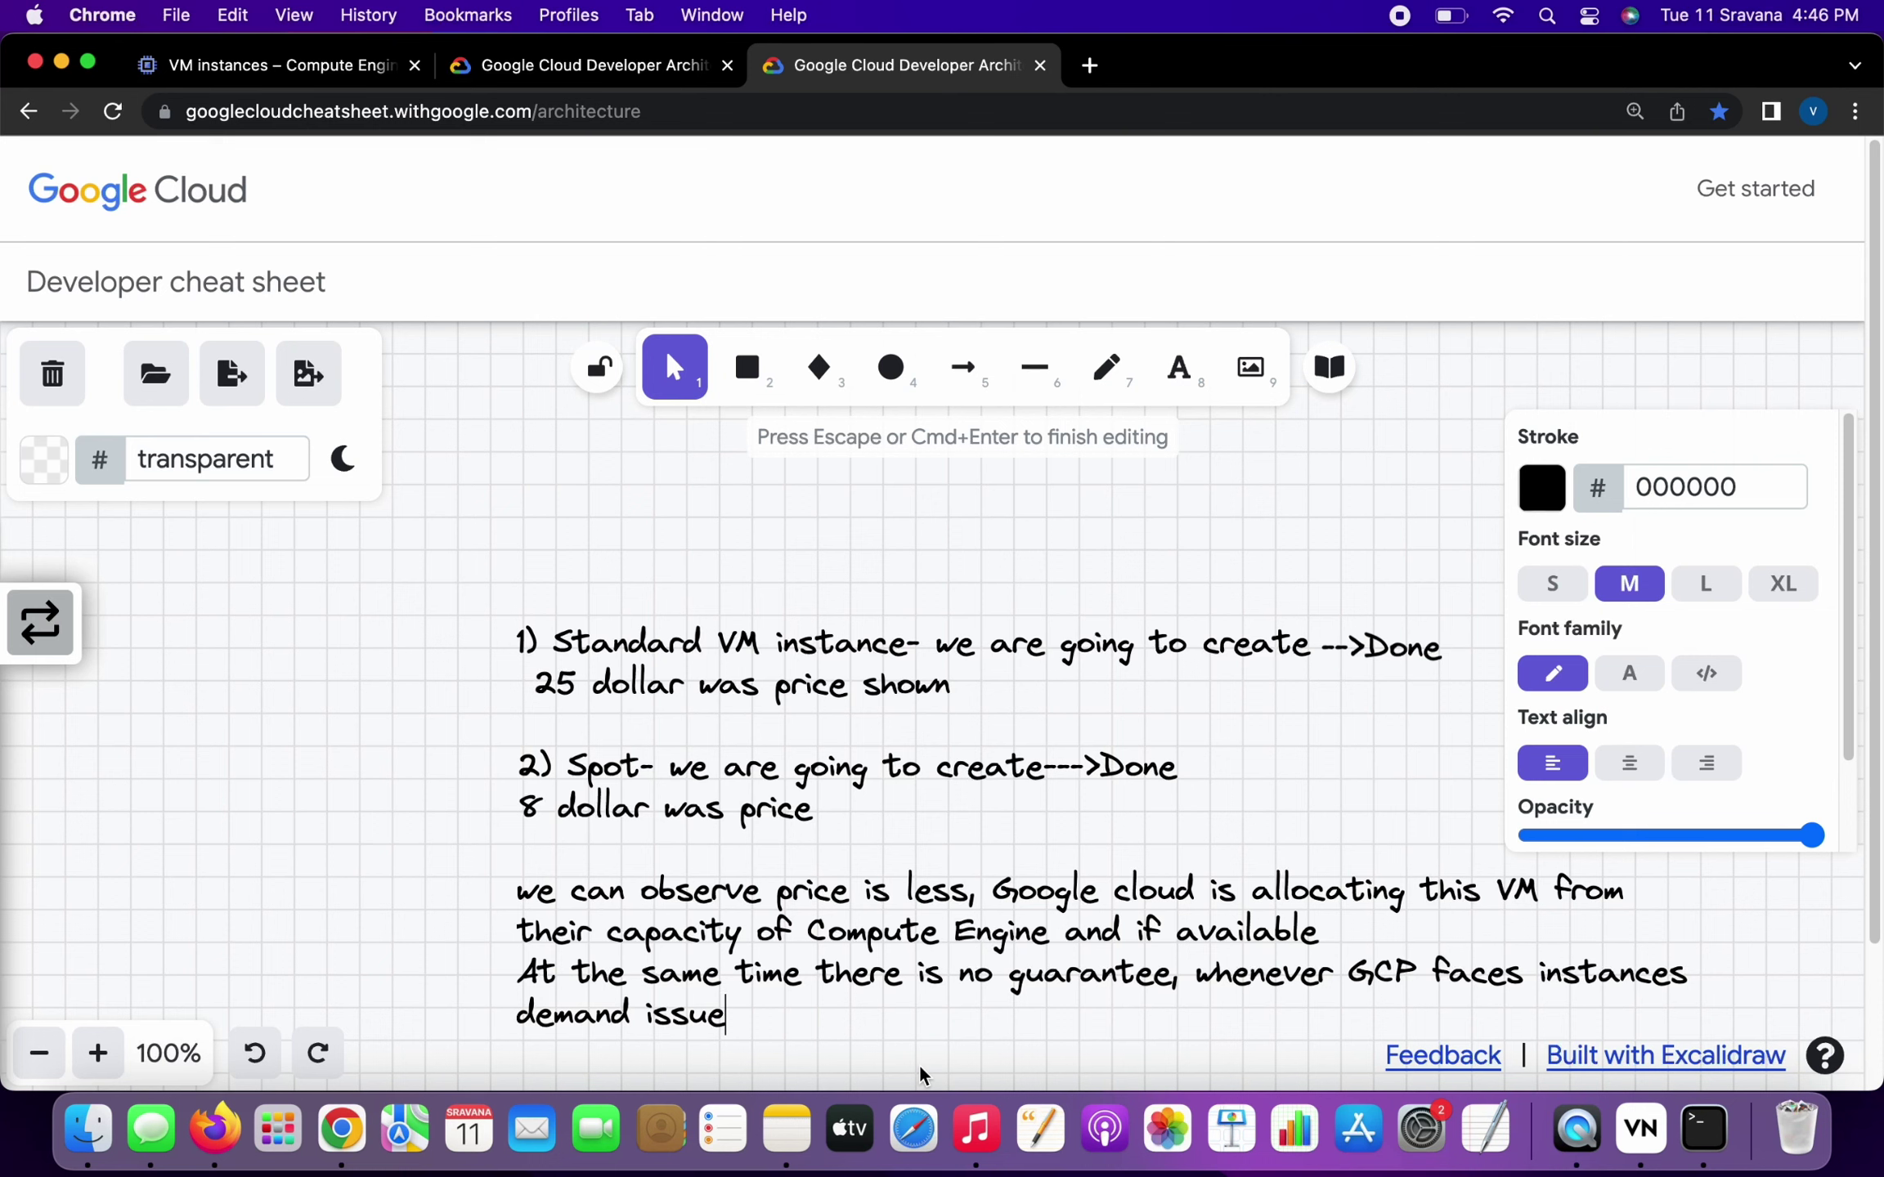
pyautogui.write(', ')
pyautogui.write('it can be shu')
pyautogui.write('t down')
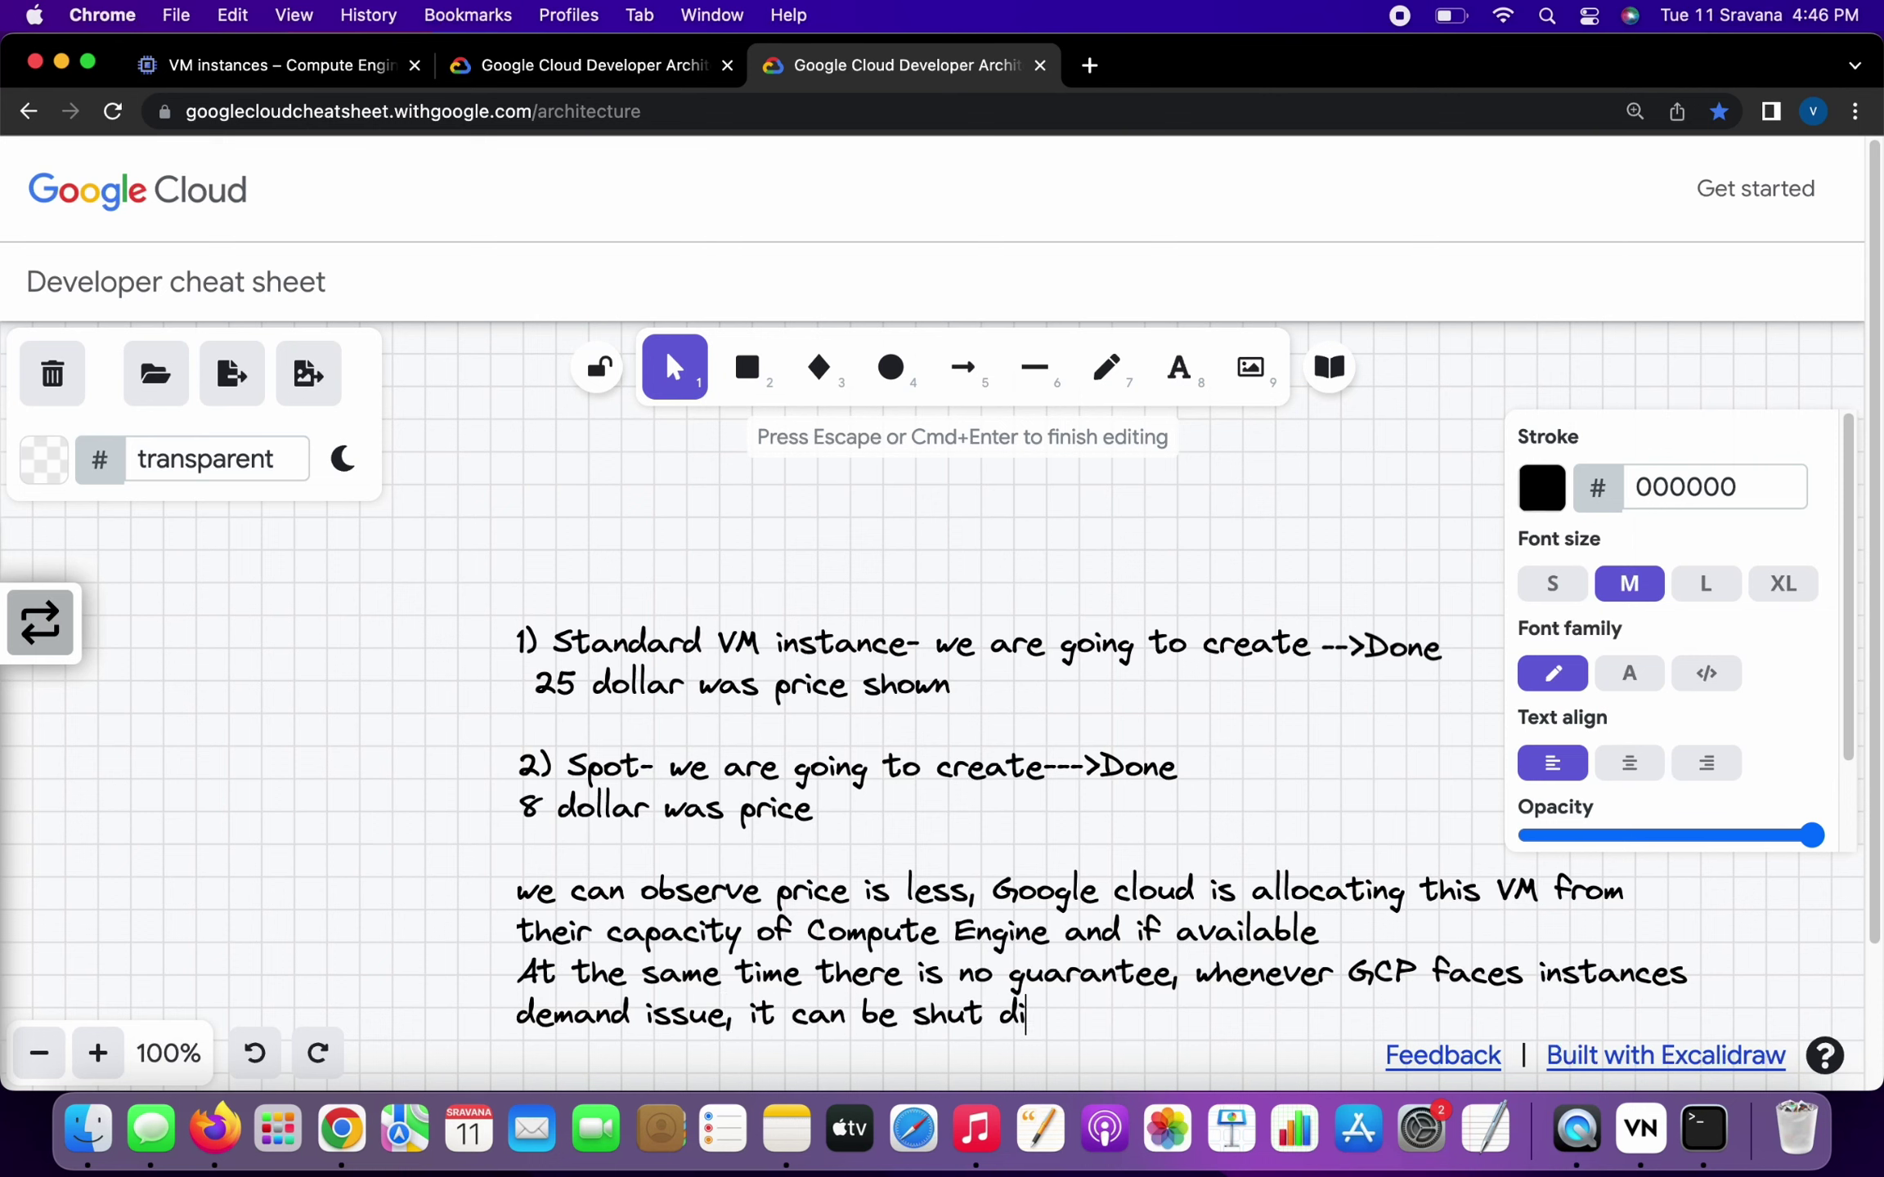
pyautogui.write('/revoked')
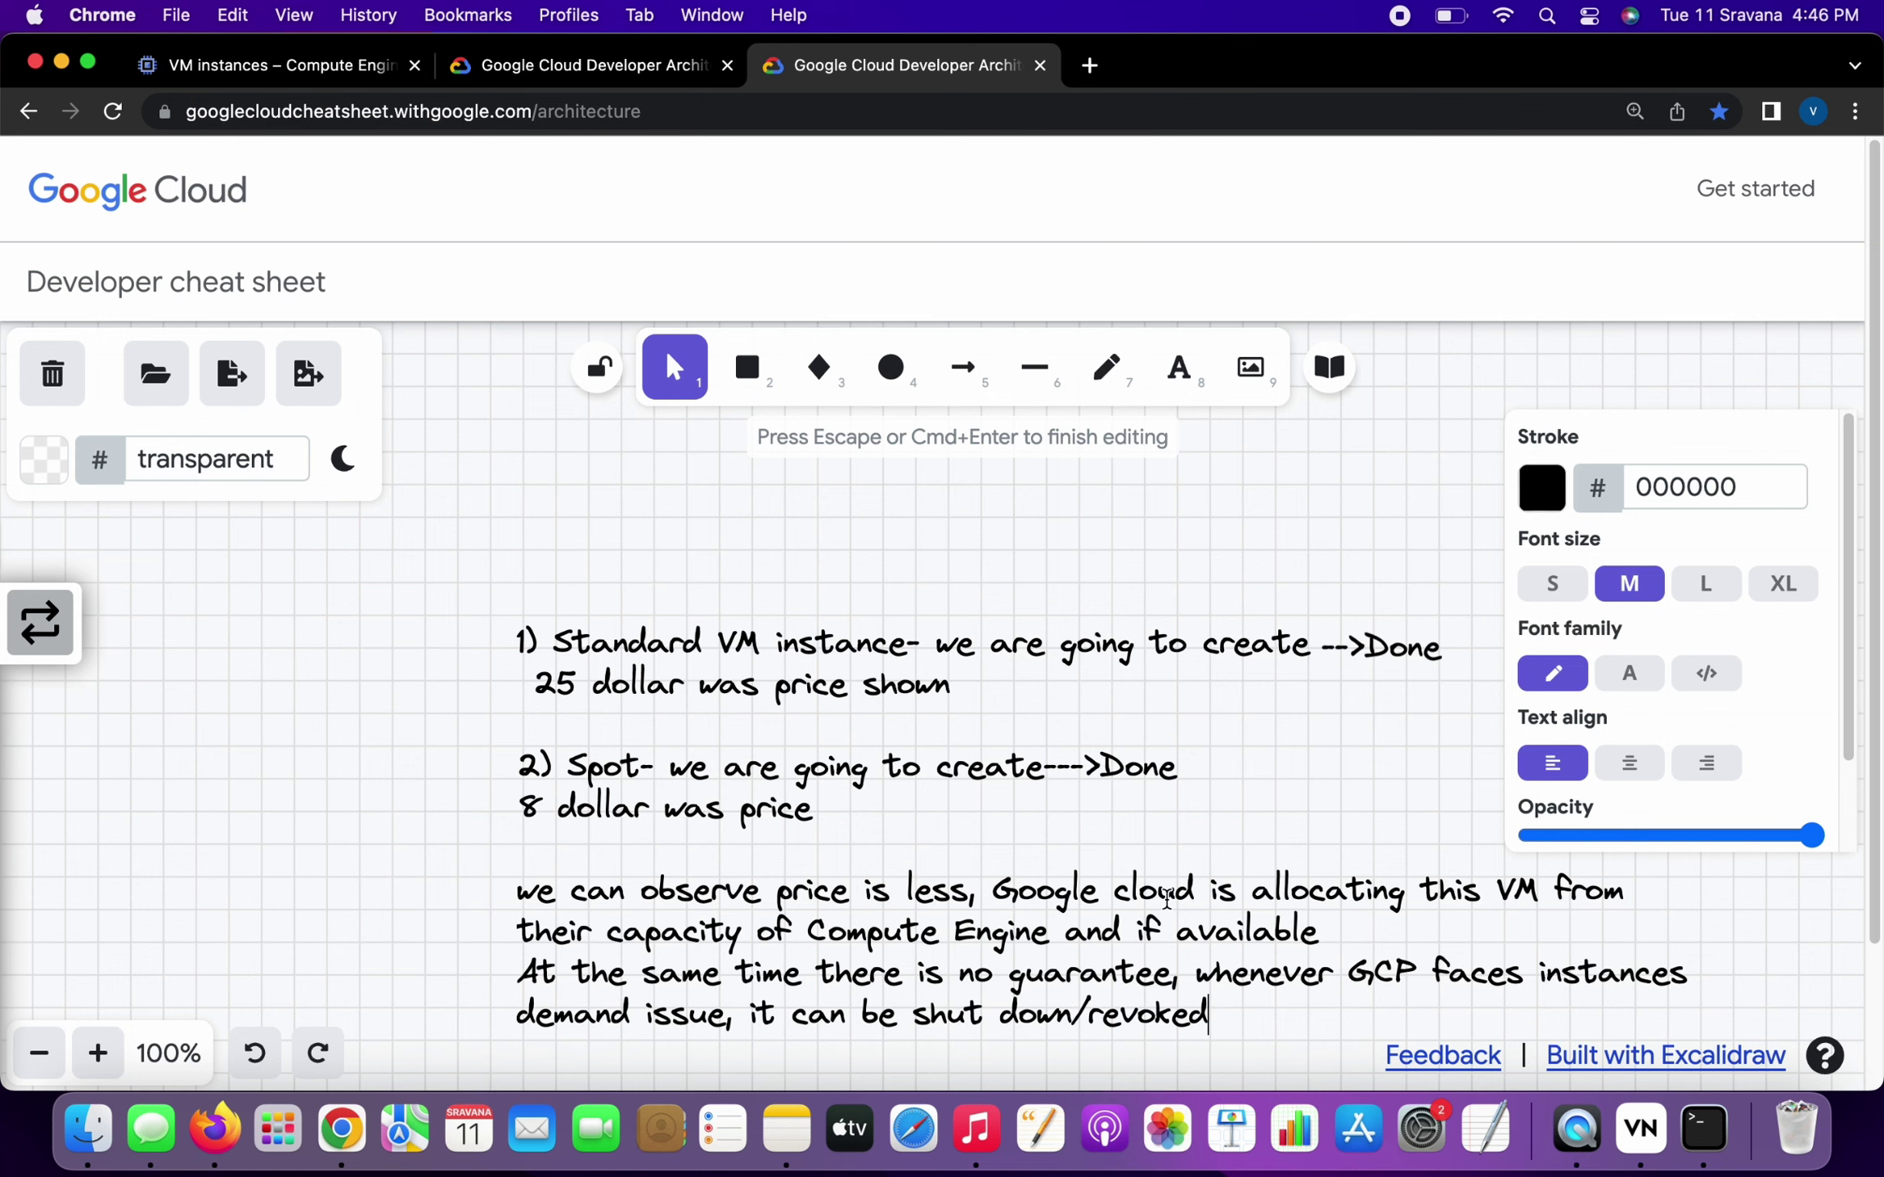
# Step: Switch to the other cheat sheet drawing, covering Preemptible and Spot instances
pyautogui.click(654, 67)
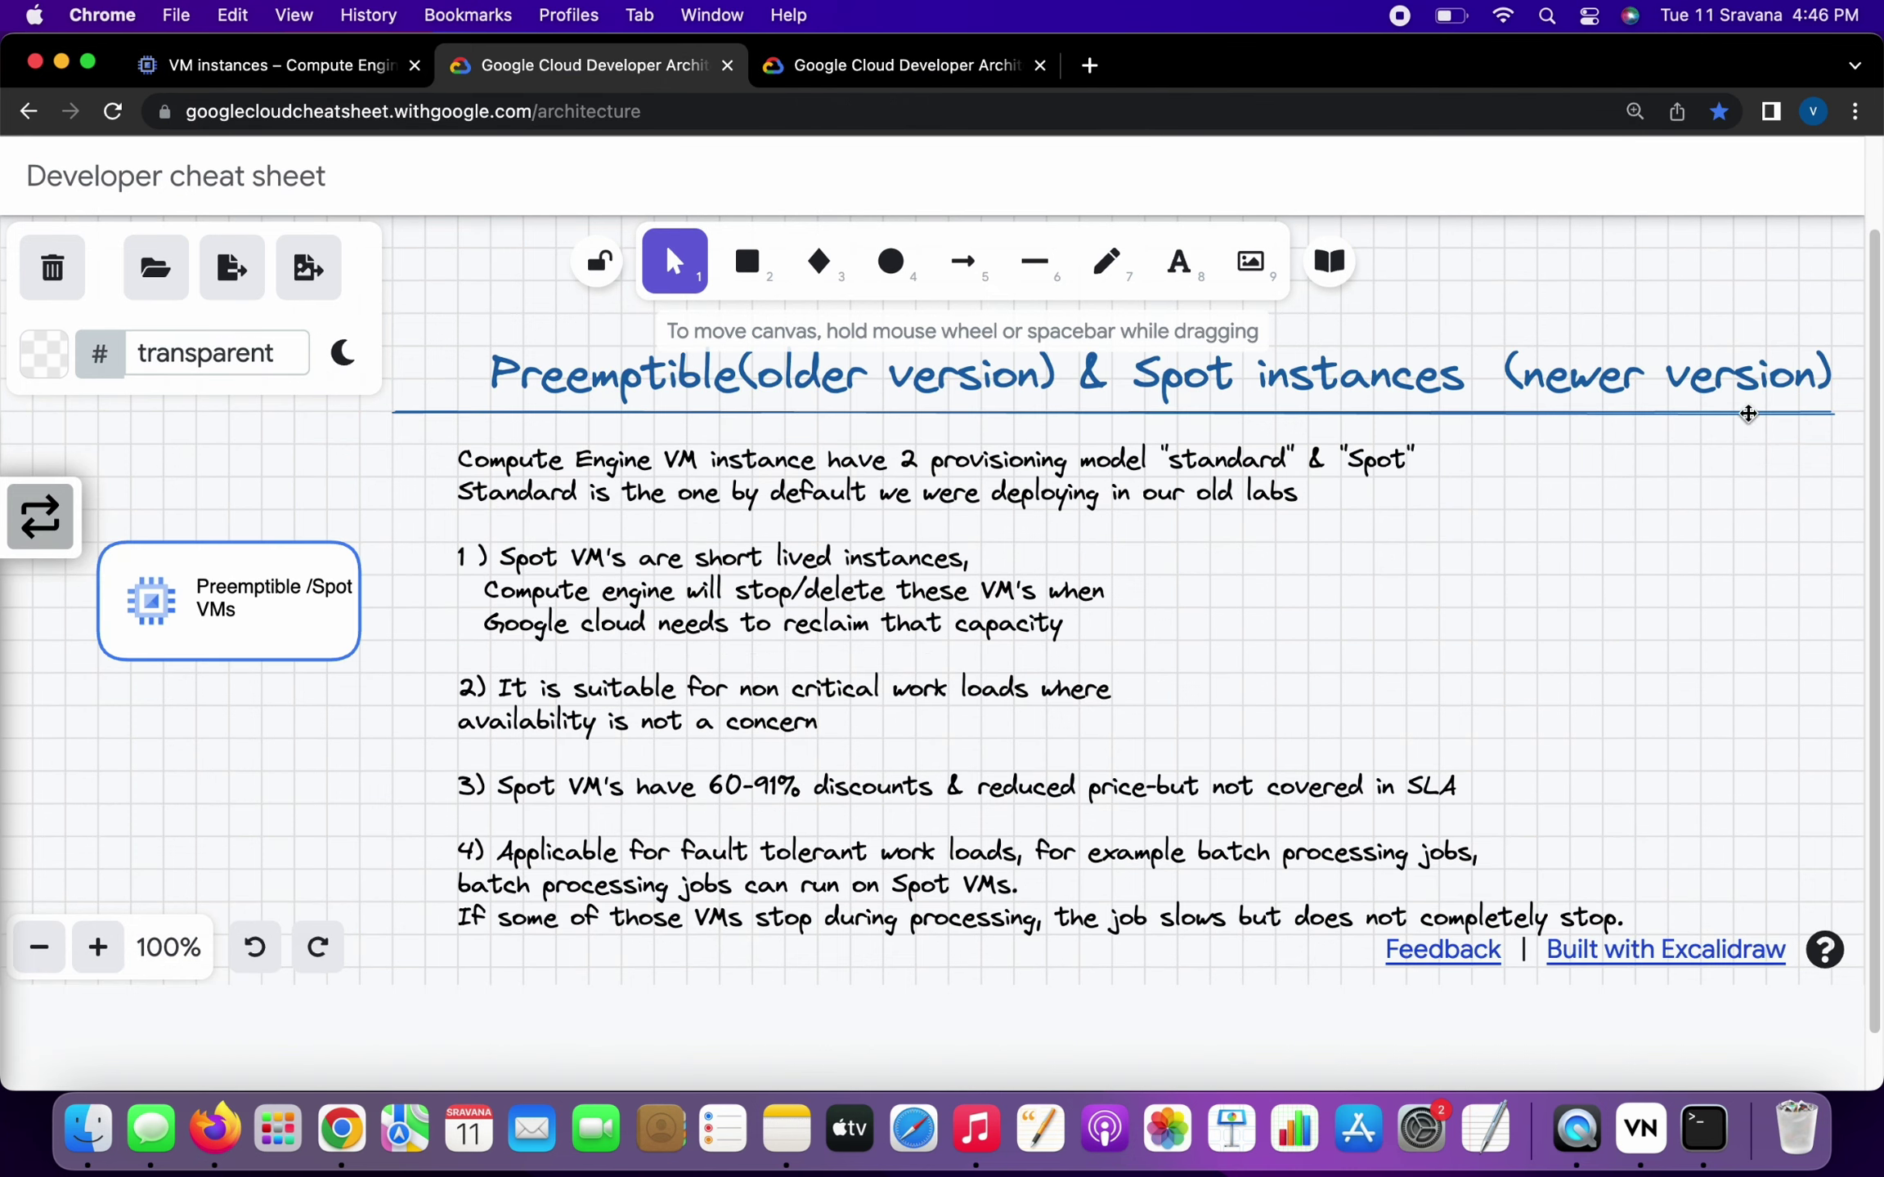